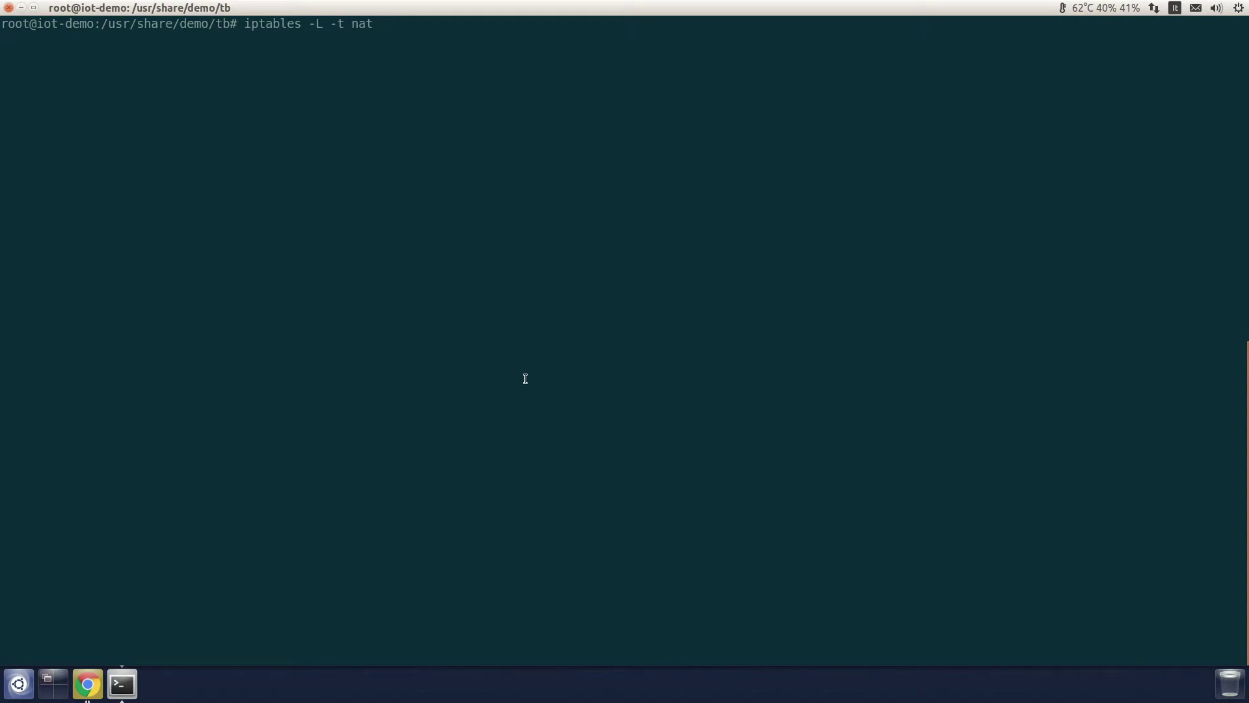
Step: Run 'iptables -L -t nat' to list the DNAT rules forwarding ports 9090 and 1883 to 172.16.100.10
key(Return)
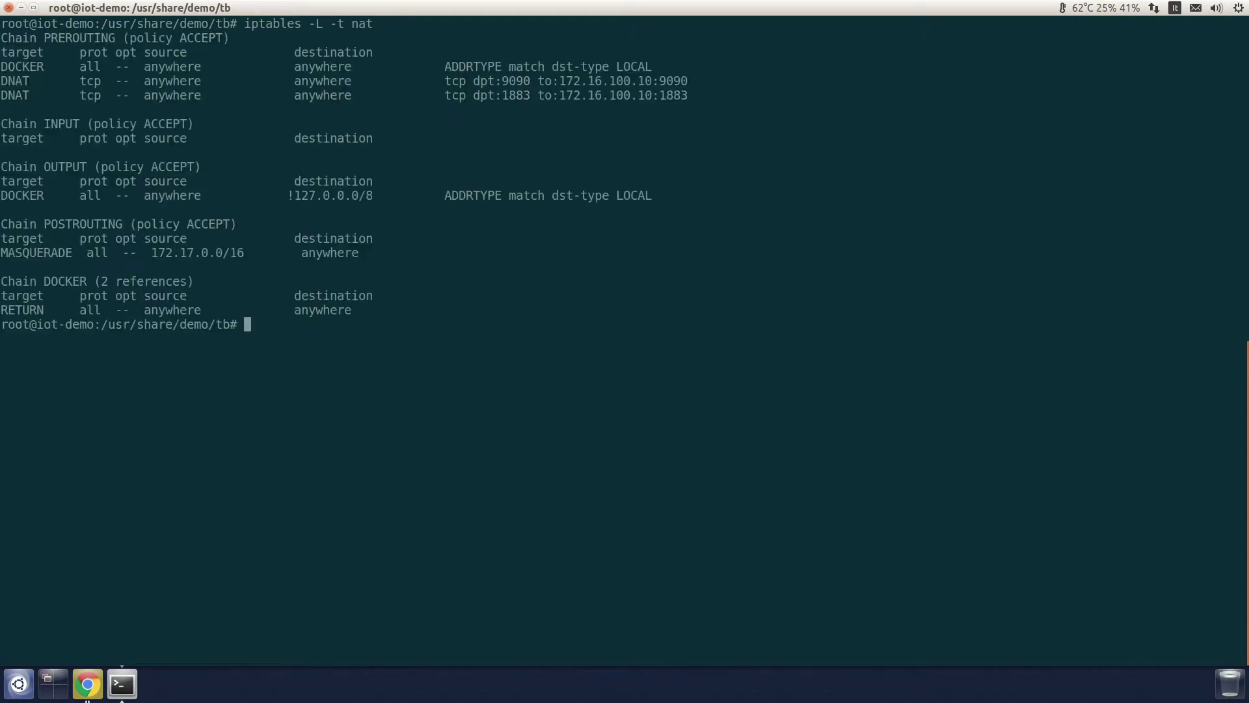
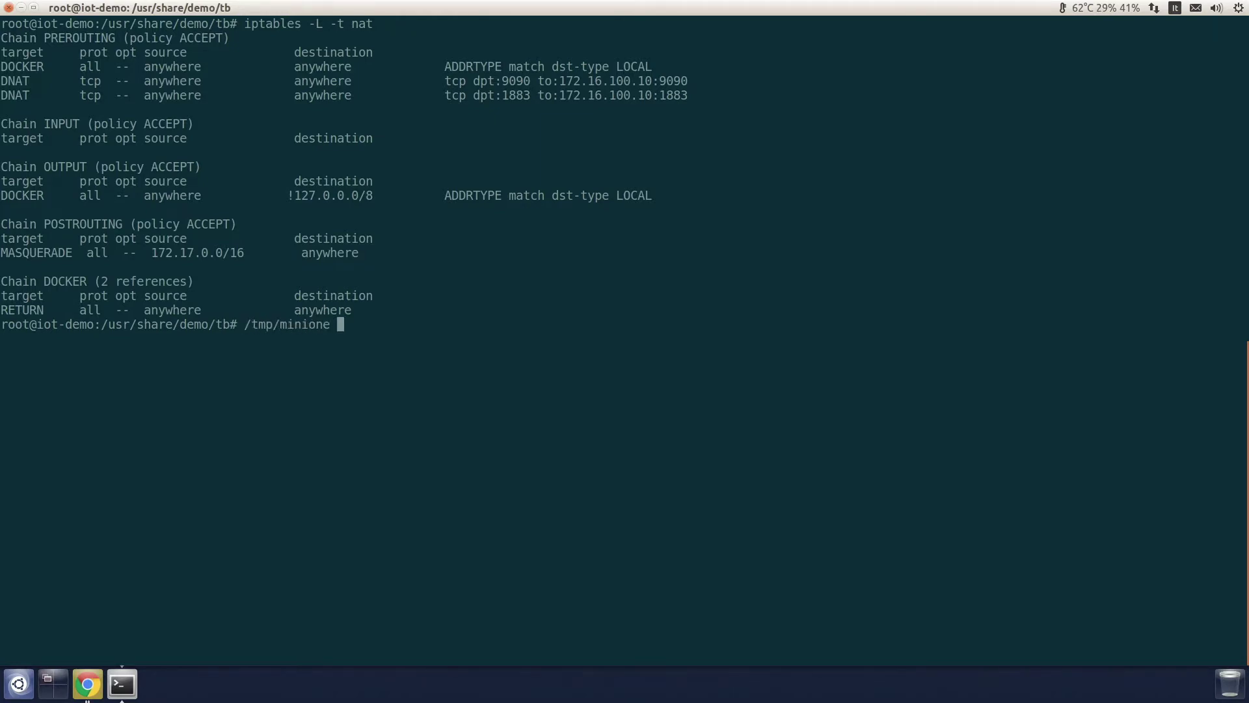
Step: Run the miniONE installer with --firecracker --yes, then bring up the ThingsBoard homepage in the browser
text(--firecracker --yes)
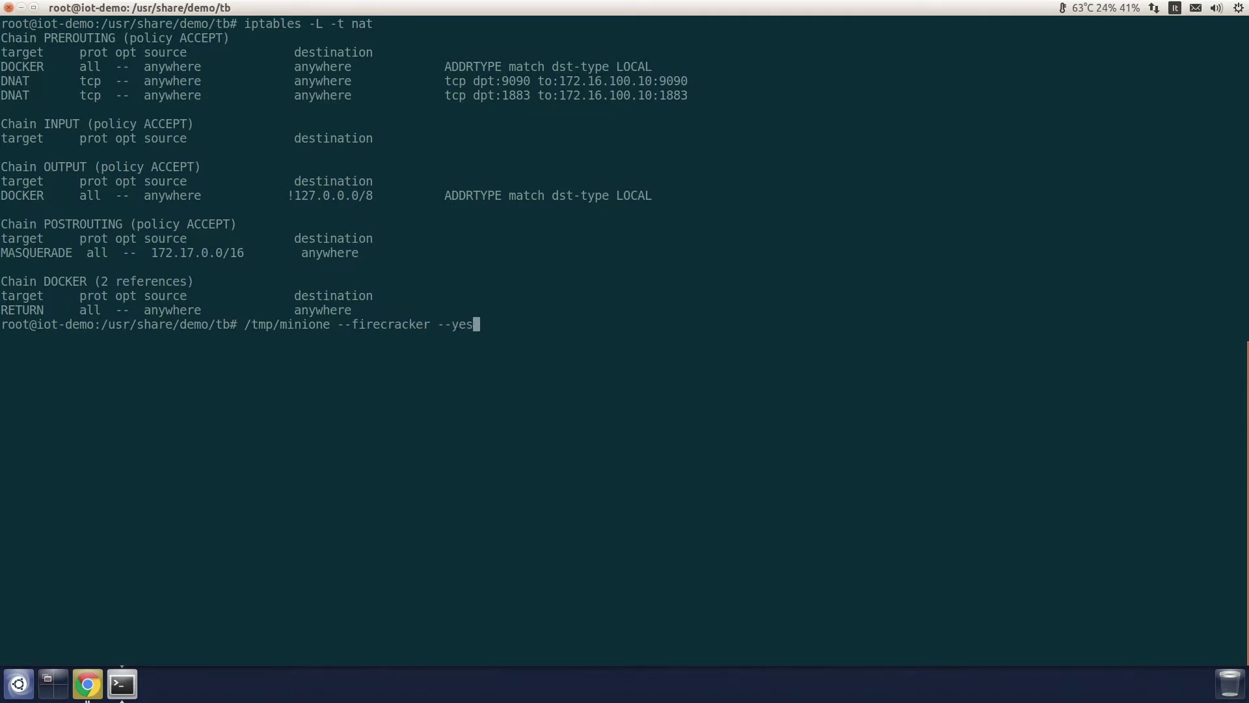
key(Return)
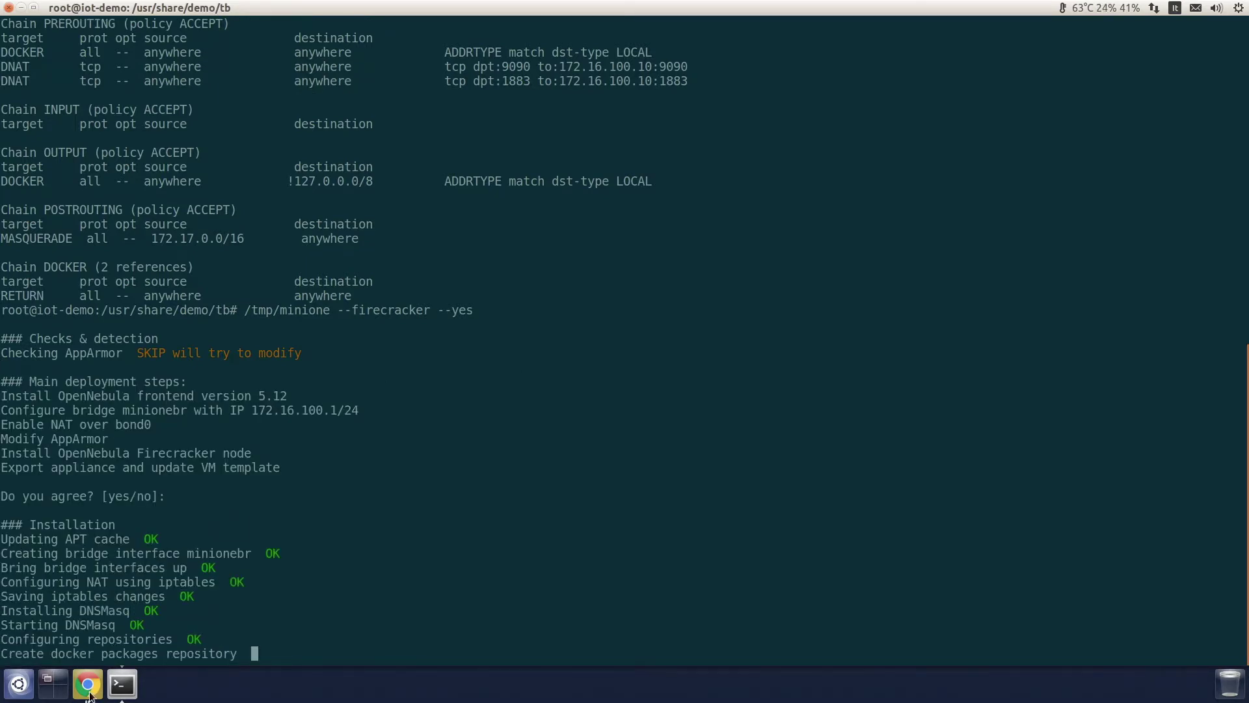
key(alt+Tab)
click(446, 35)
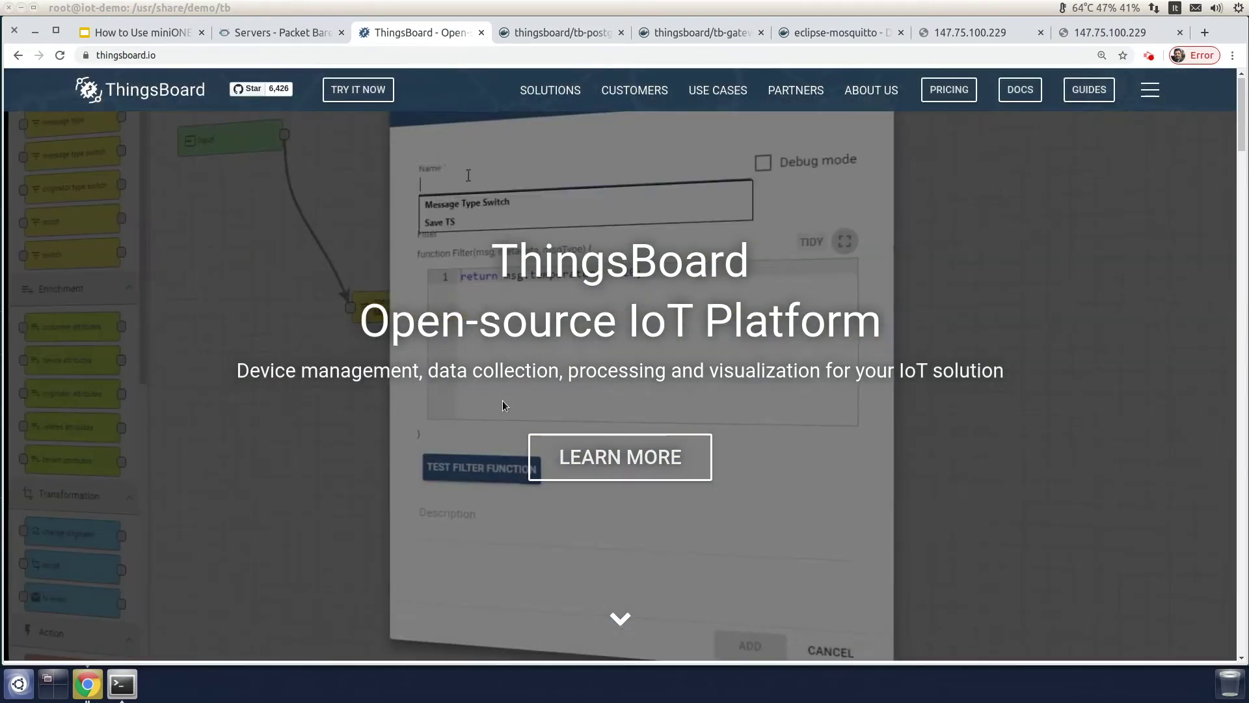
Step: Browse the tb-postgres, tb-gateway and eclipse-mosquitto Docker Hub pages, then return to the finished install report
click(573, 34)
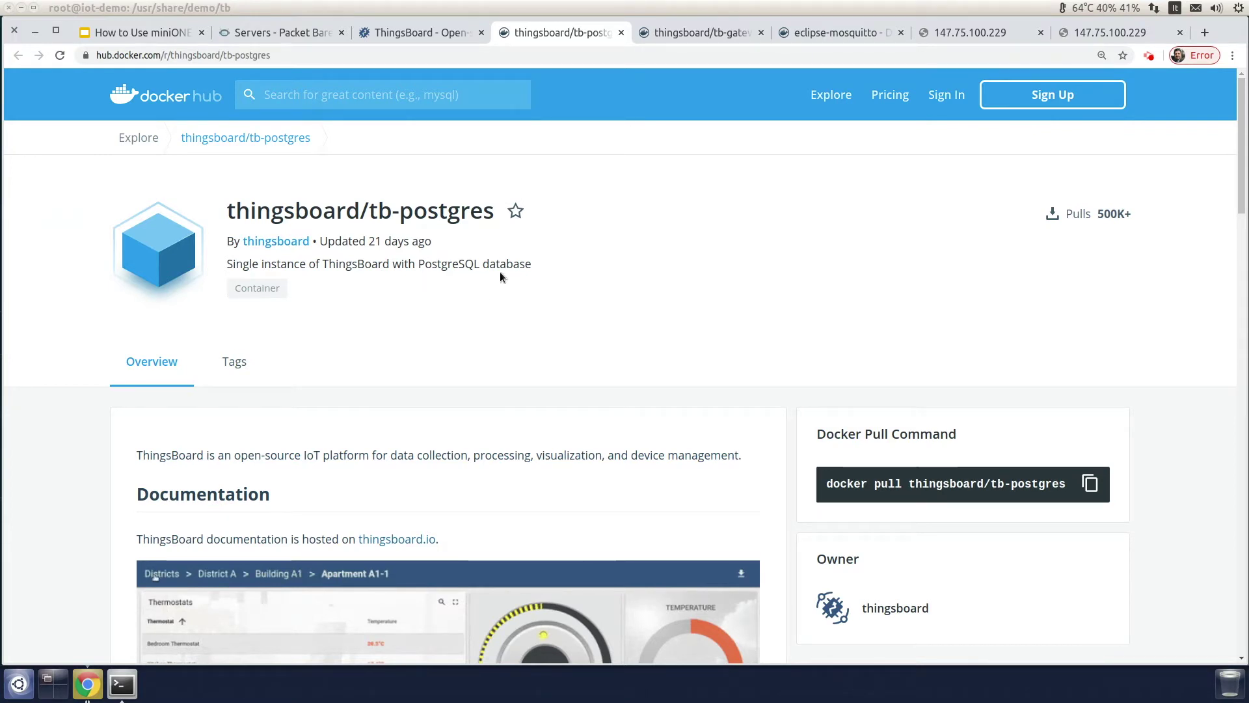
scroll(568, 296, down, 3)
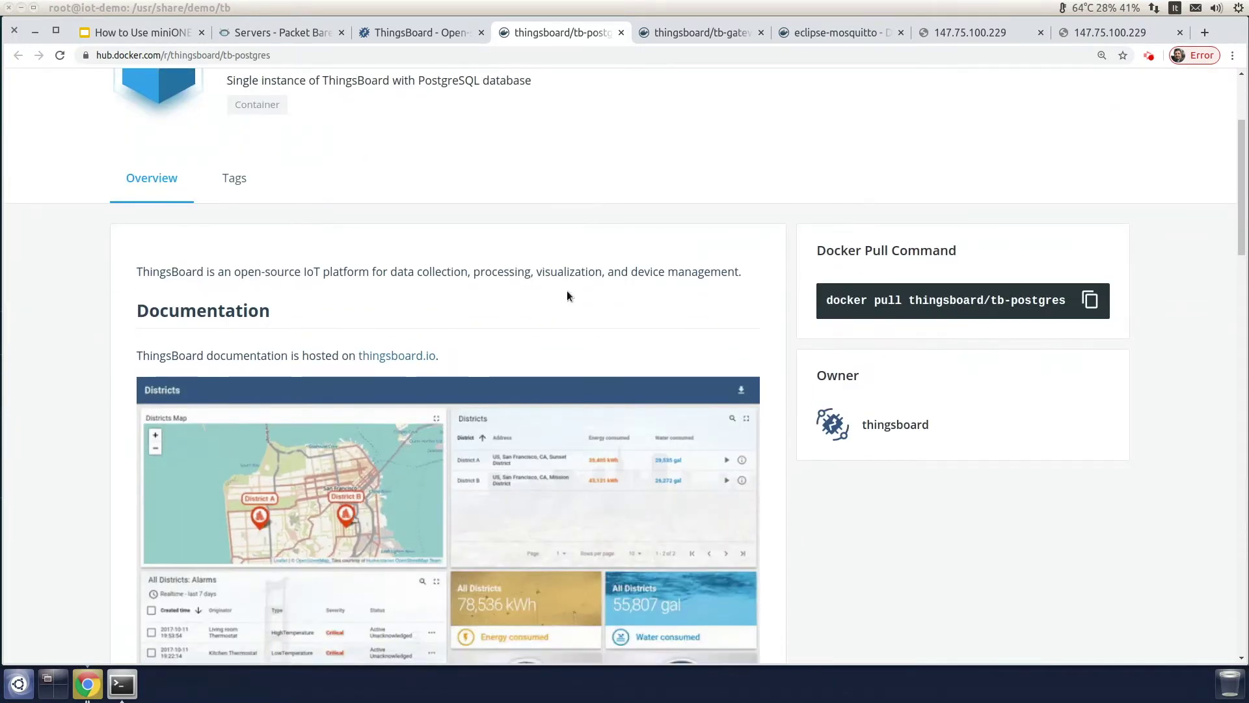
scroll(568, 296, up, 3)
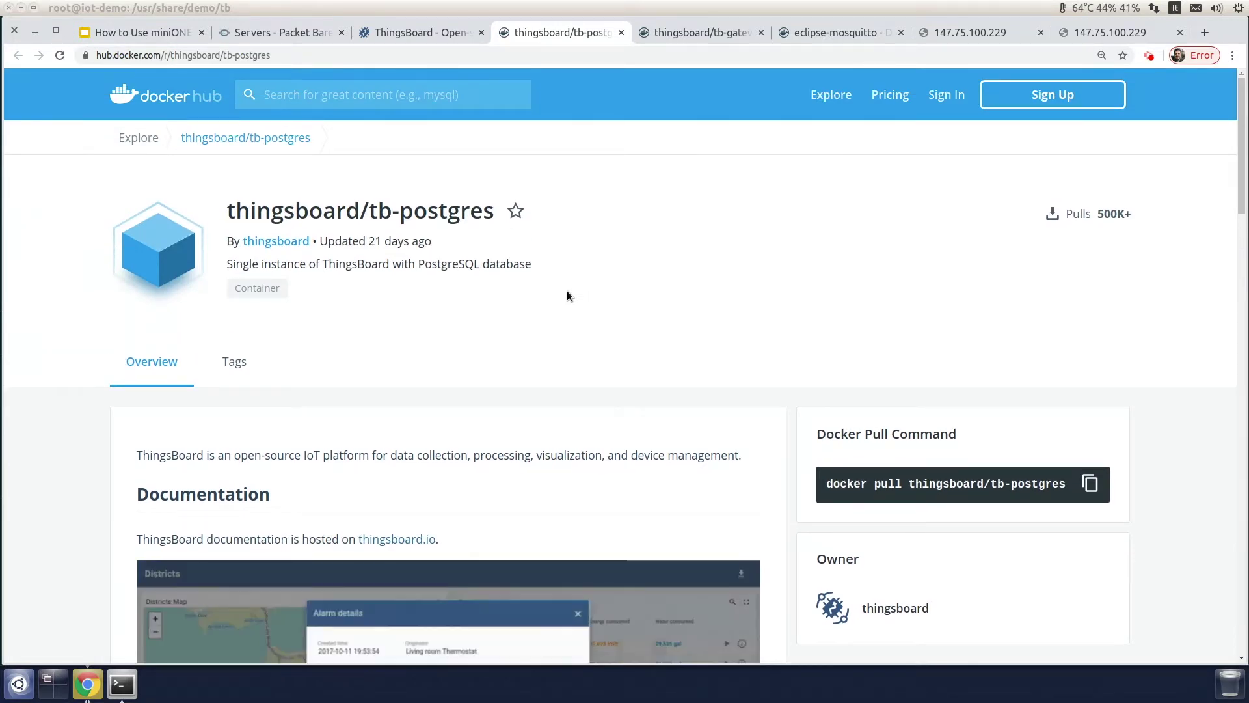
click(714, 28)
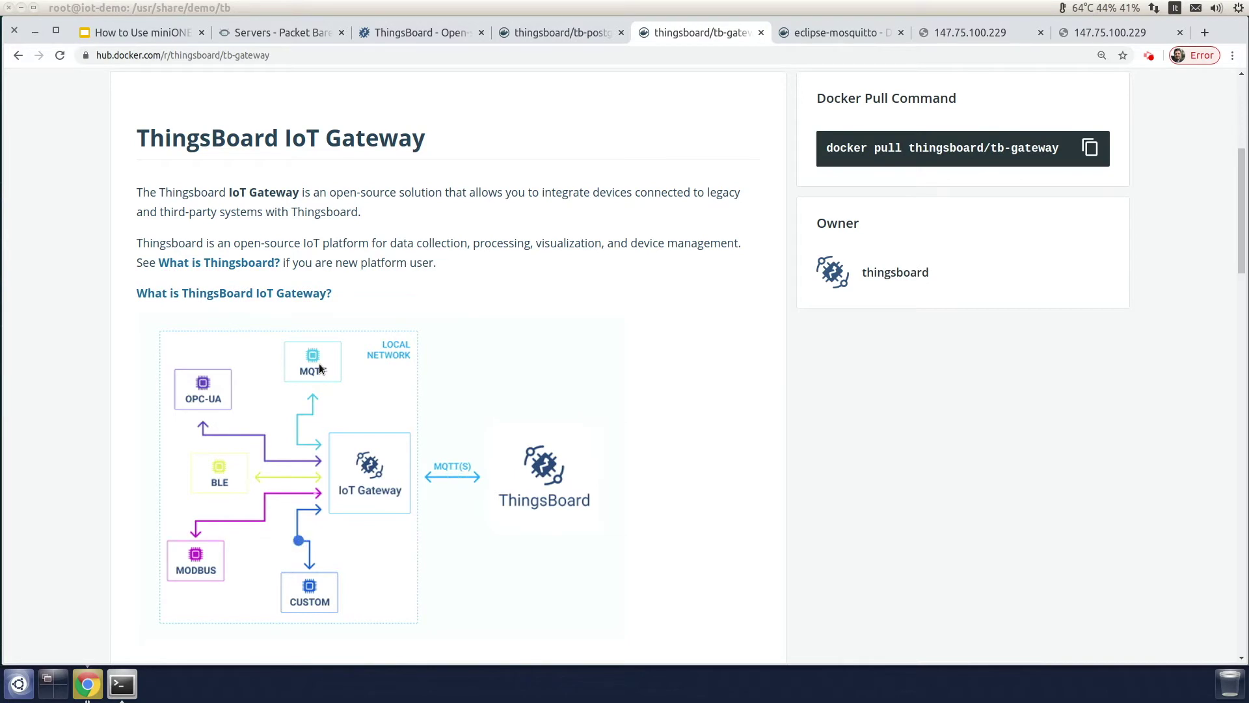
click(812, 34)
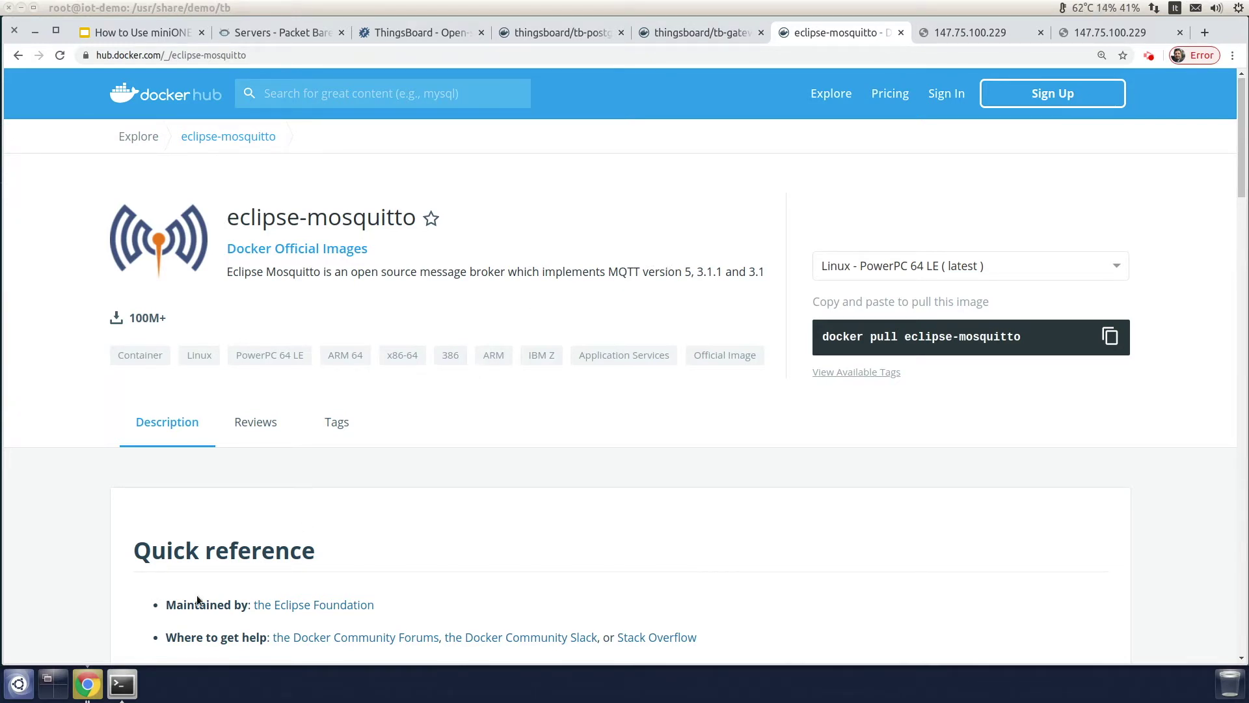
key(alt+Tab)
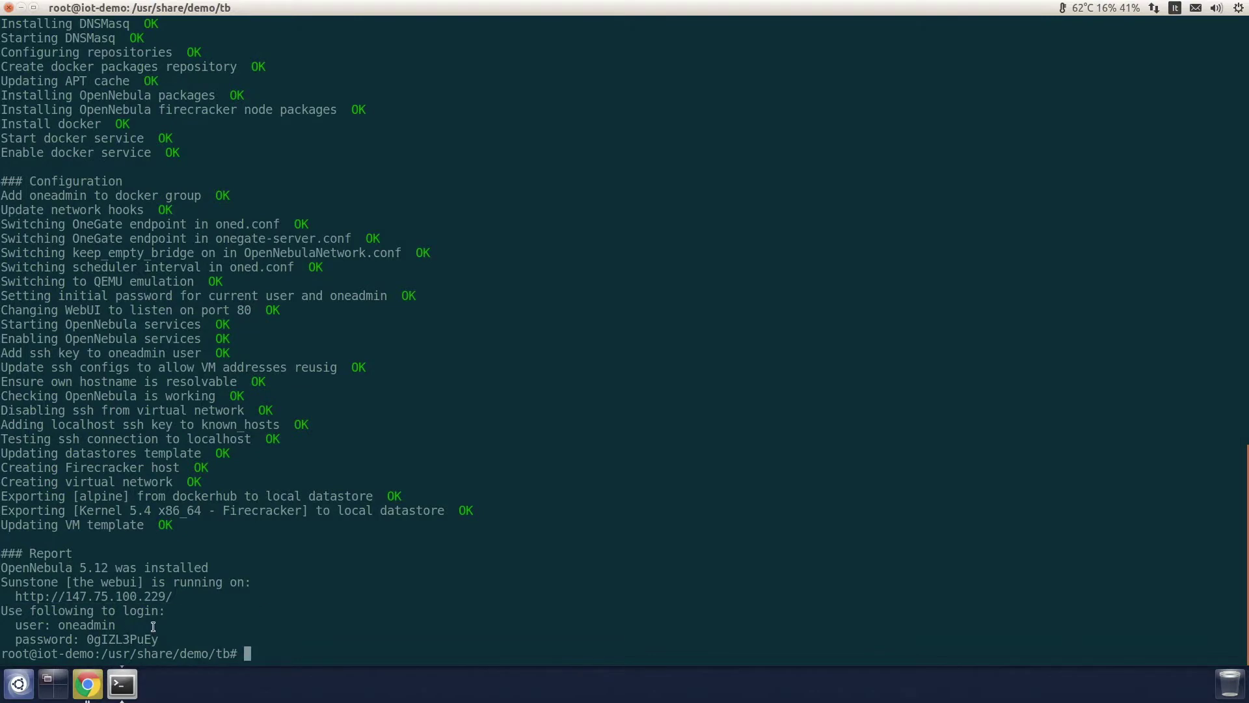
Step: Copy the generated Sunstone login password from the install report and return to the browser
double_click(141, 639)
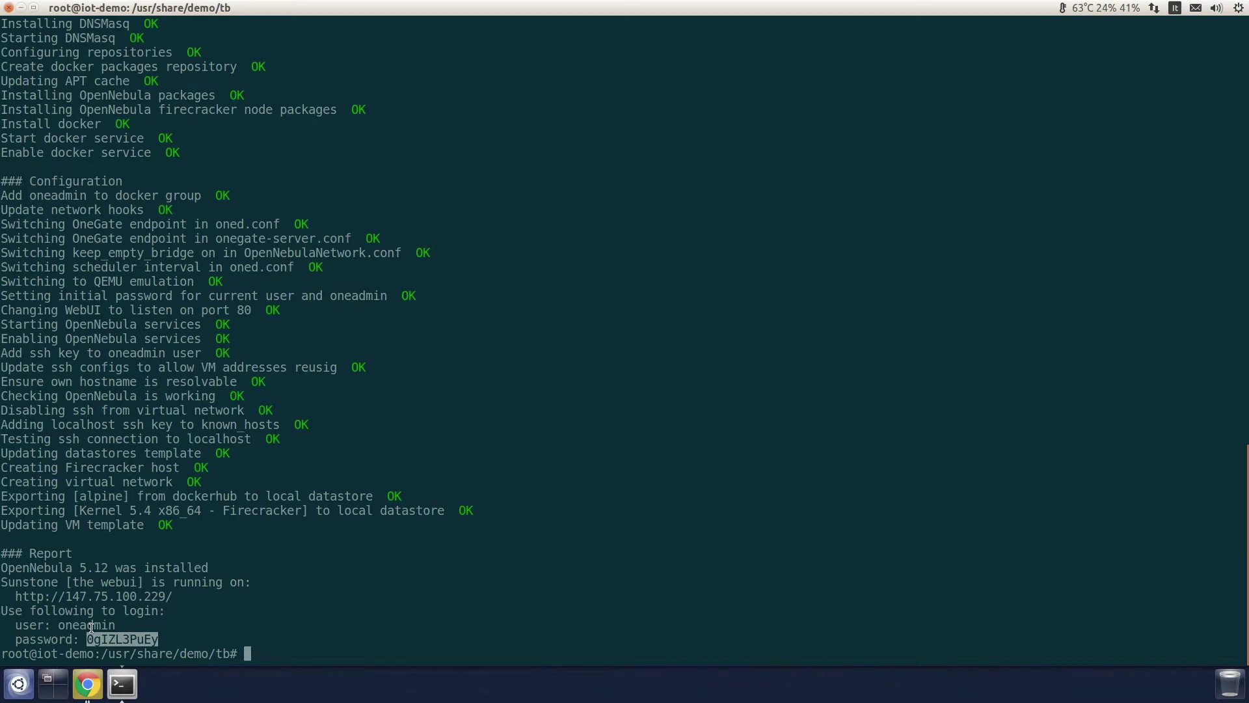
click(90, 685)
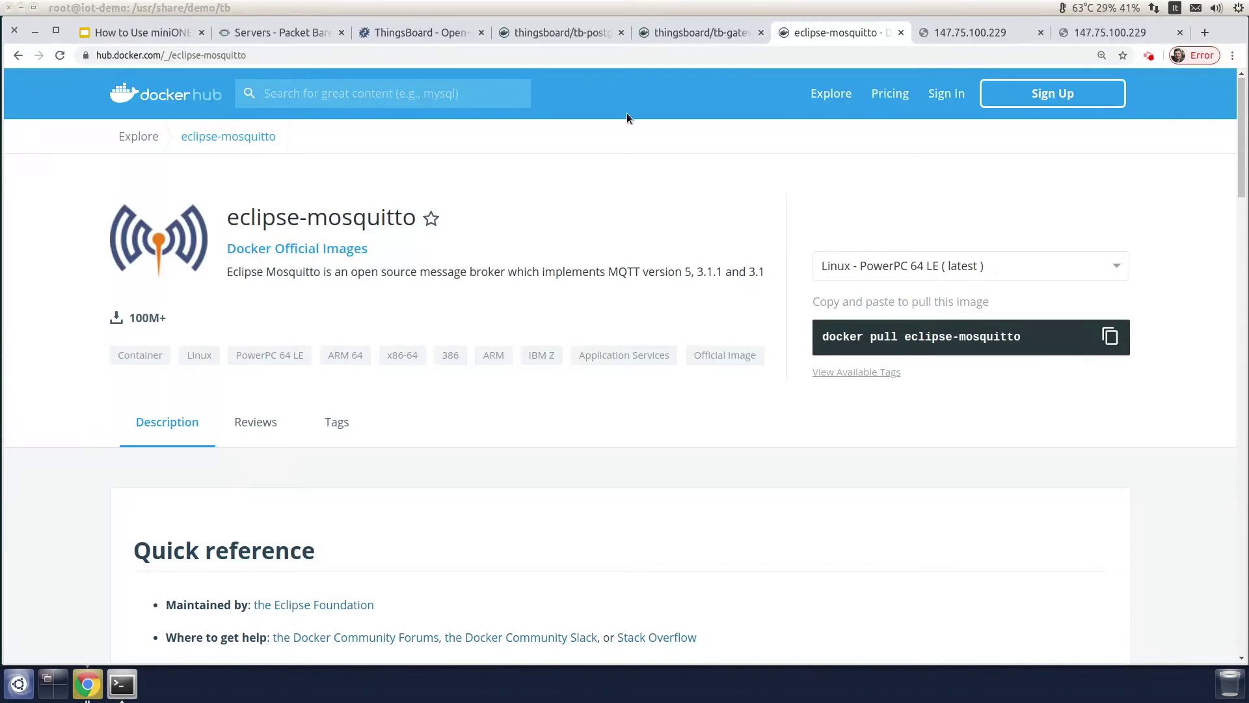
Step: Reload the OpenNebula server page and log in to Sunstone as oneadmin
click(963, 33)
click(501, 57)
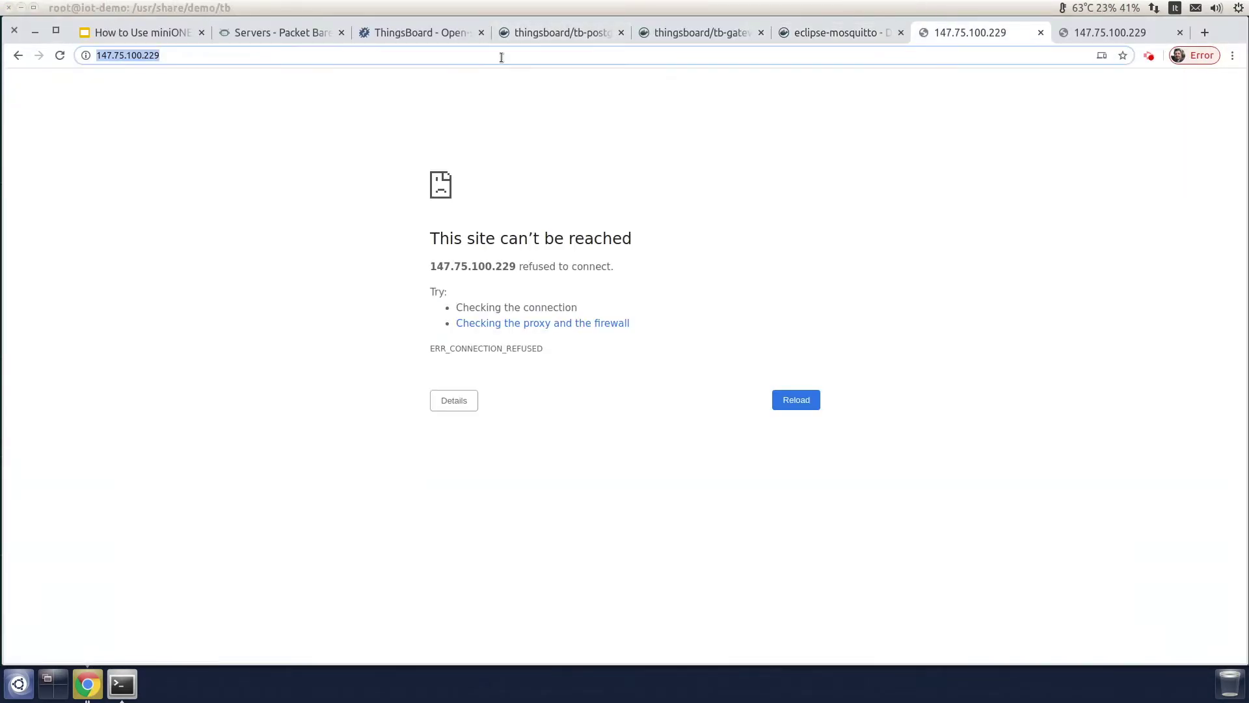
key(Return)
text(oneadmin)
key(Tab)
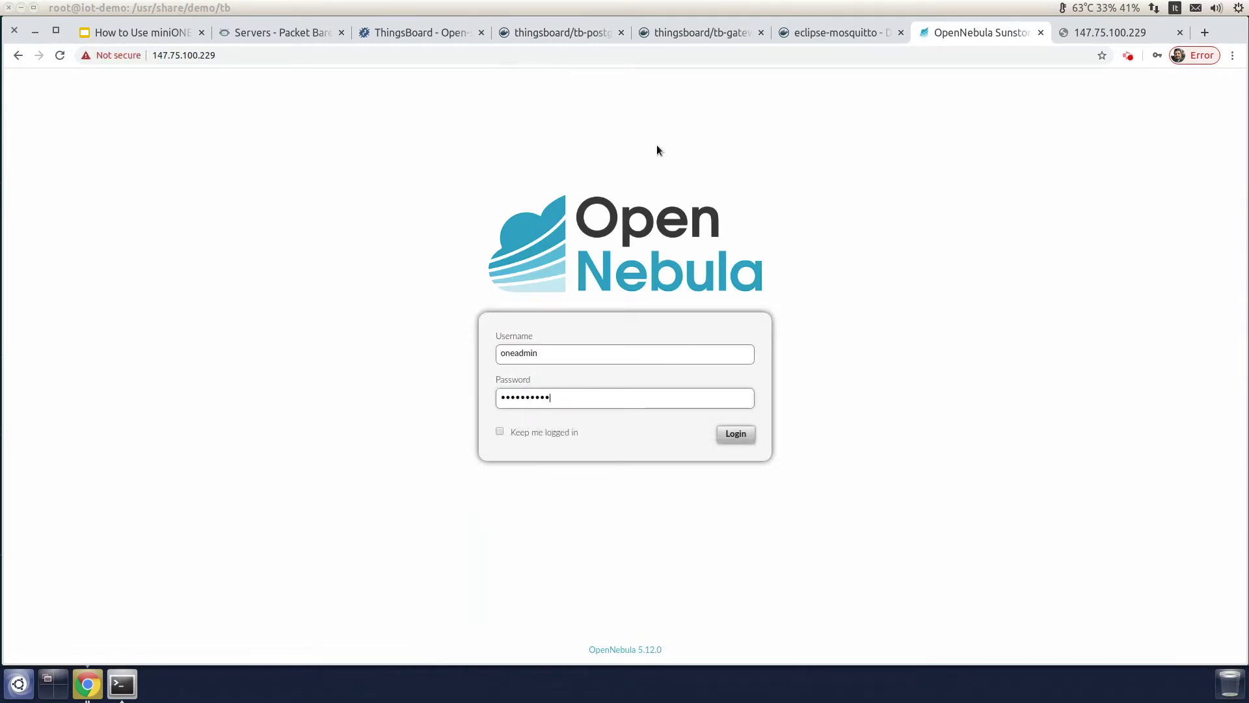
click(730, 436)
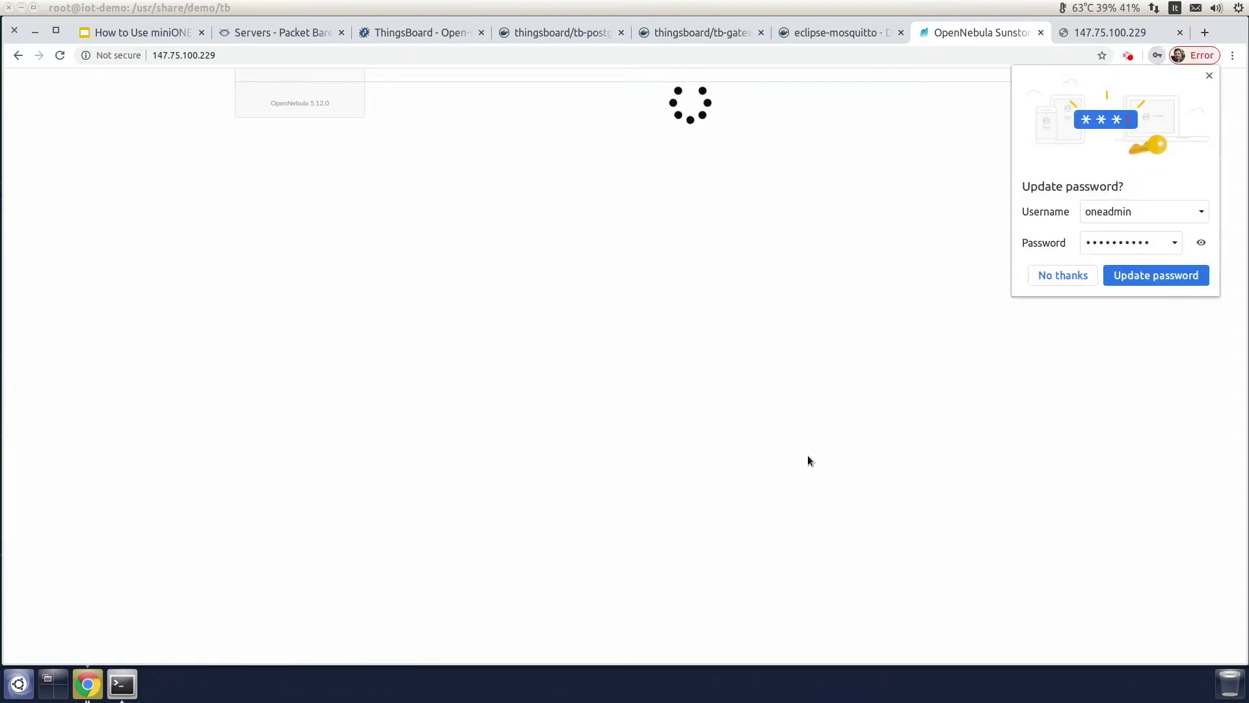
click(1173, 278)
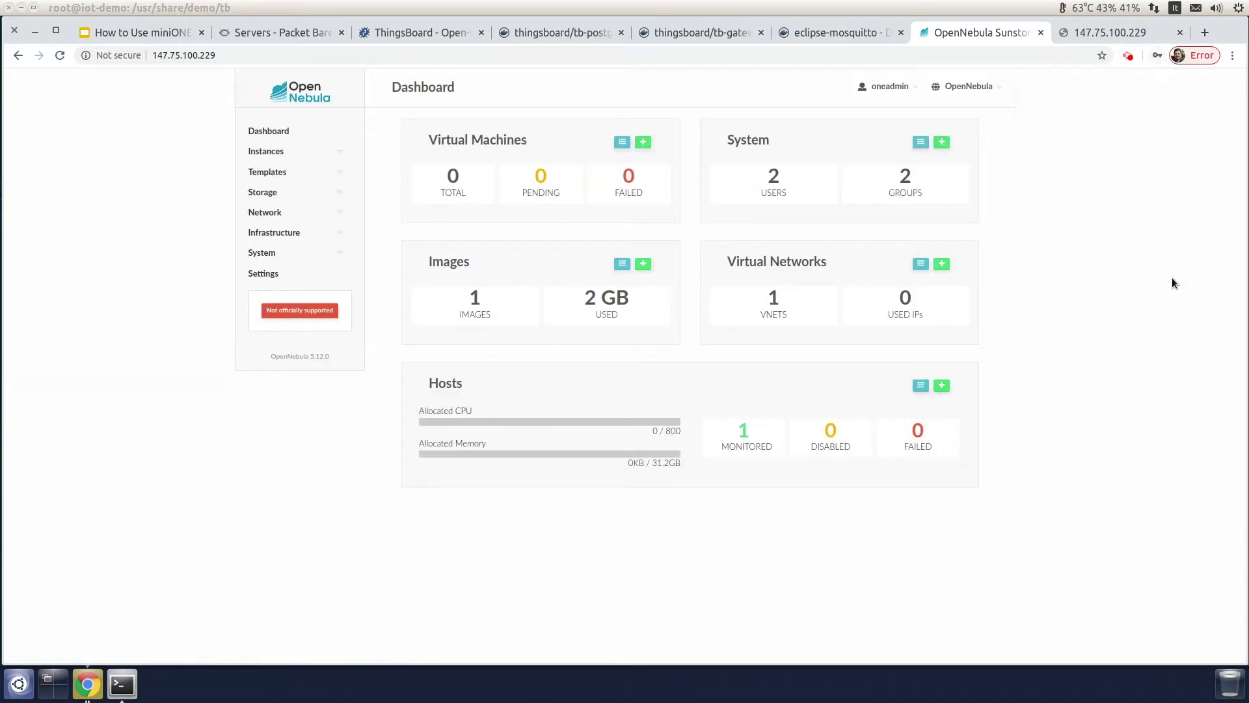
Step: Inspect the localhost host, the datastores and the Files list, then go back to the tb-postgres page
click(290, 234)
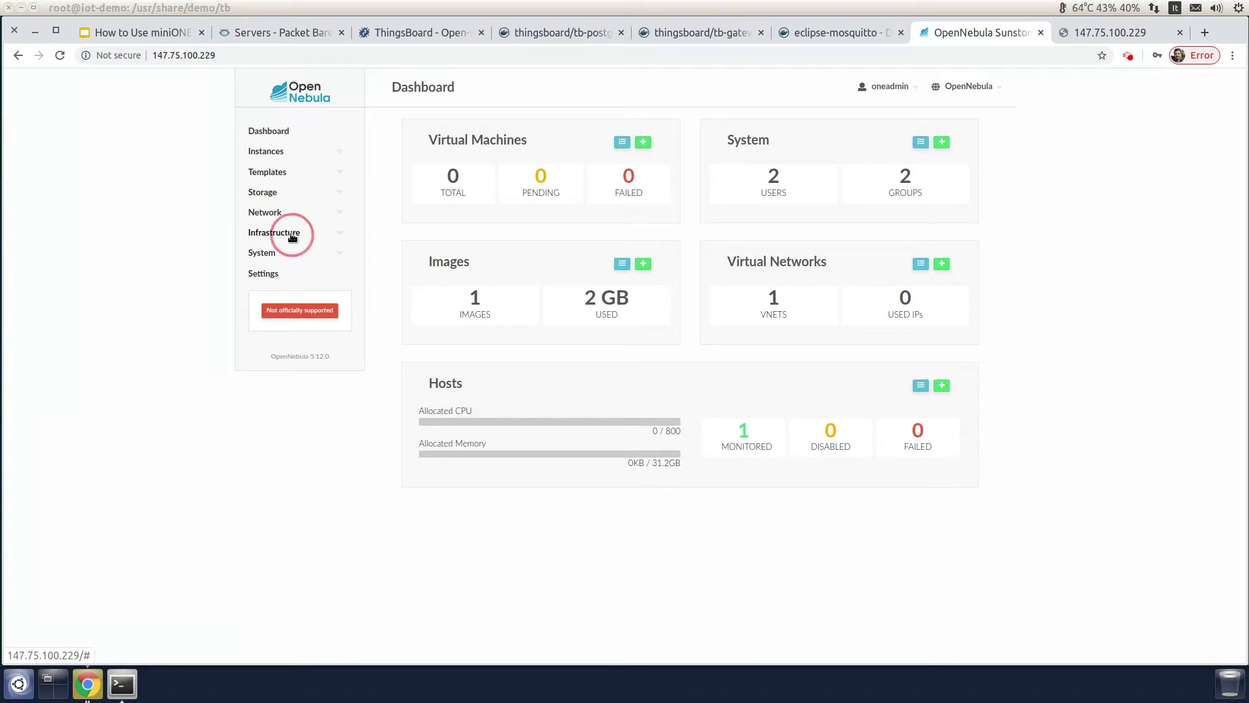
click(281, 270)
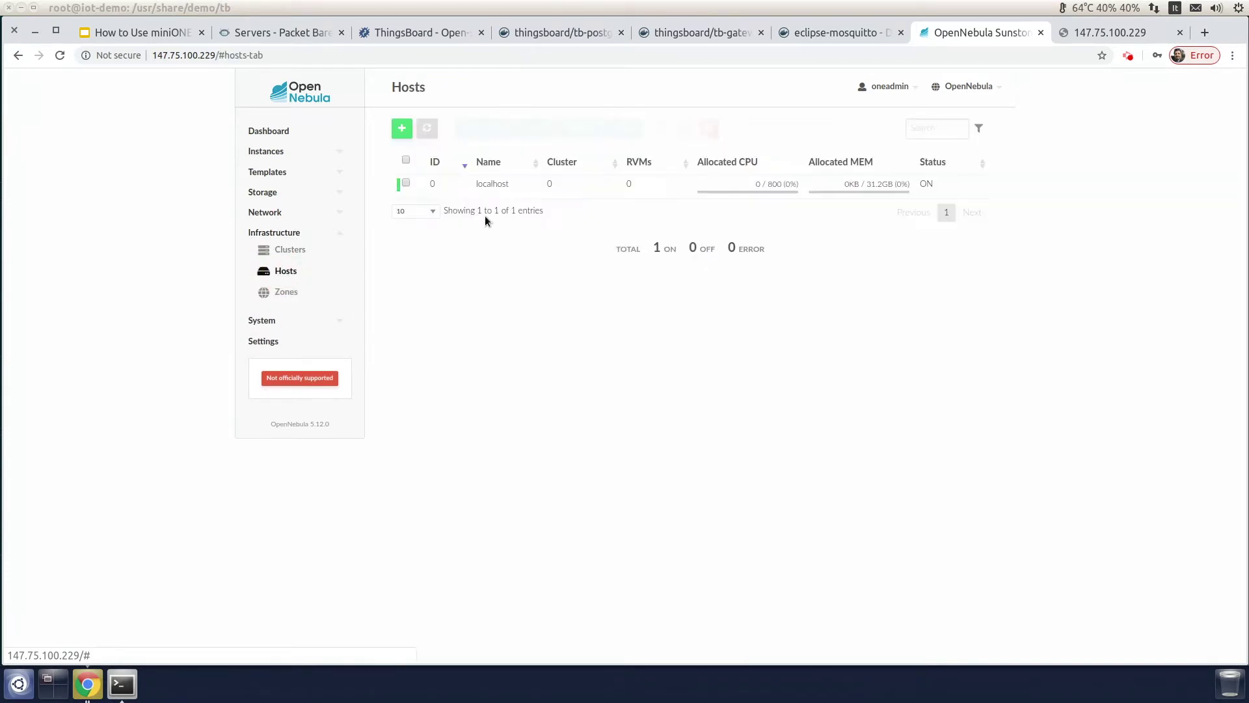
click(498, 186)
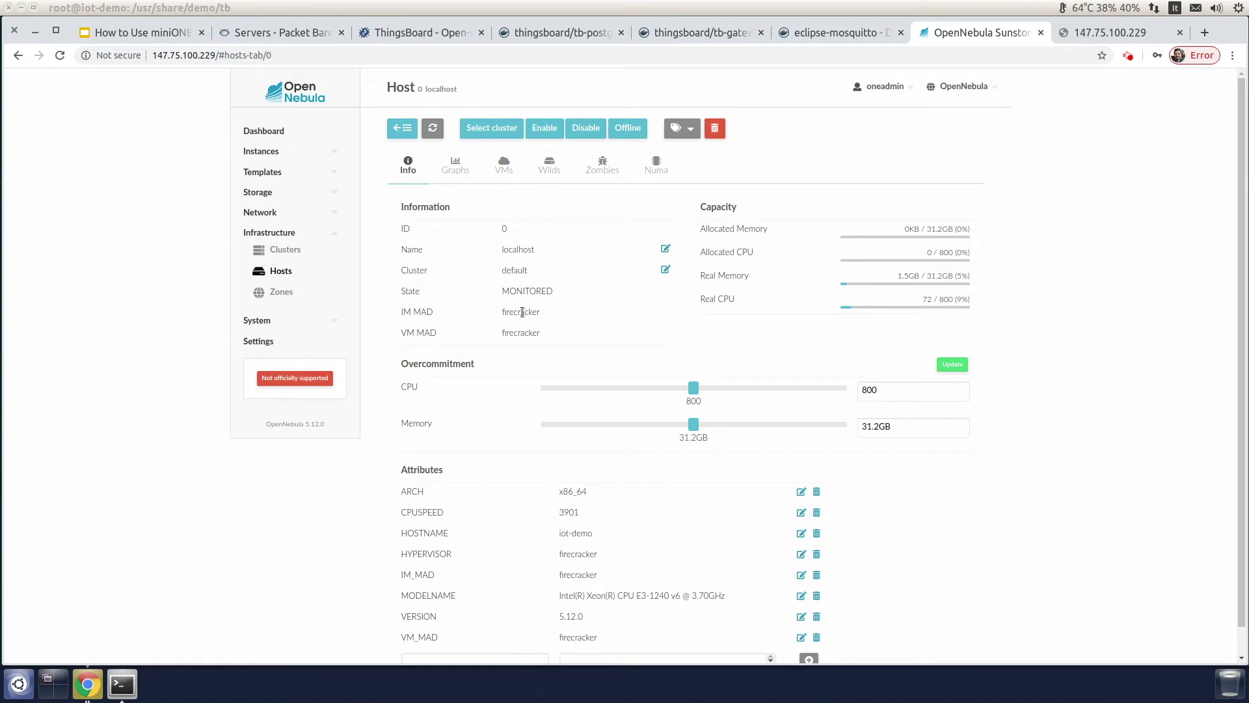
click(262, 193)
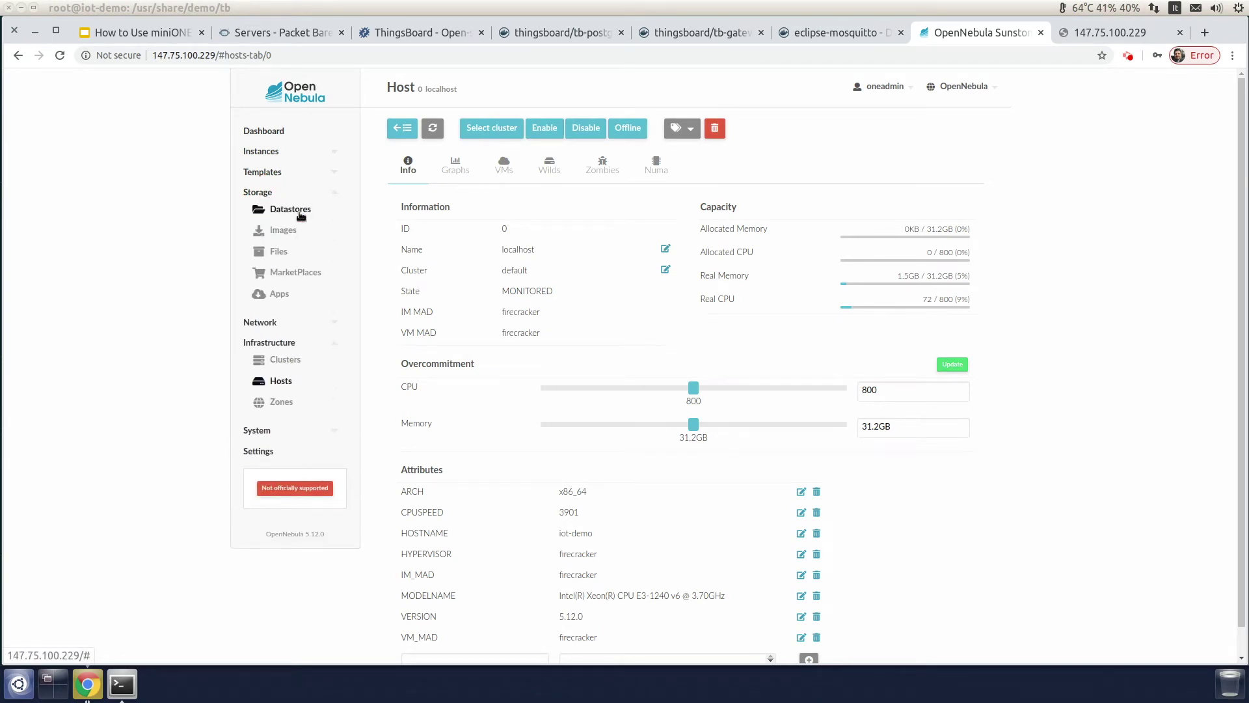
click(280, 209)
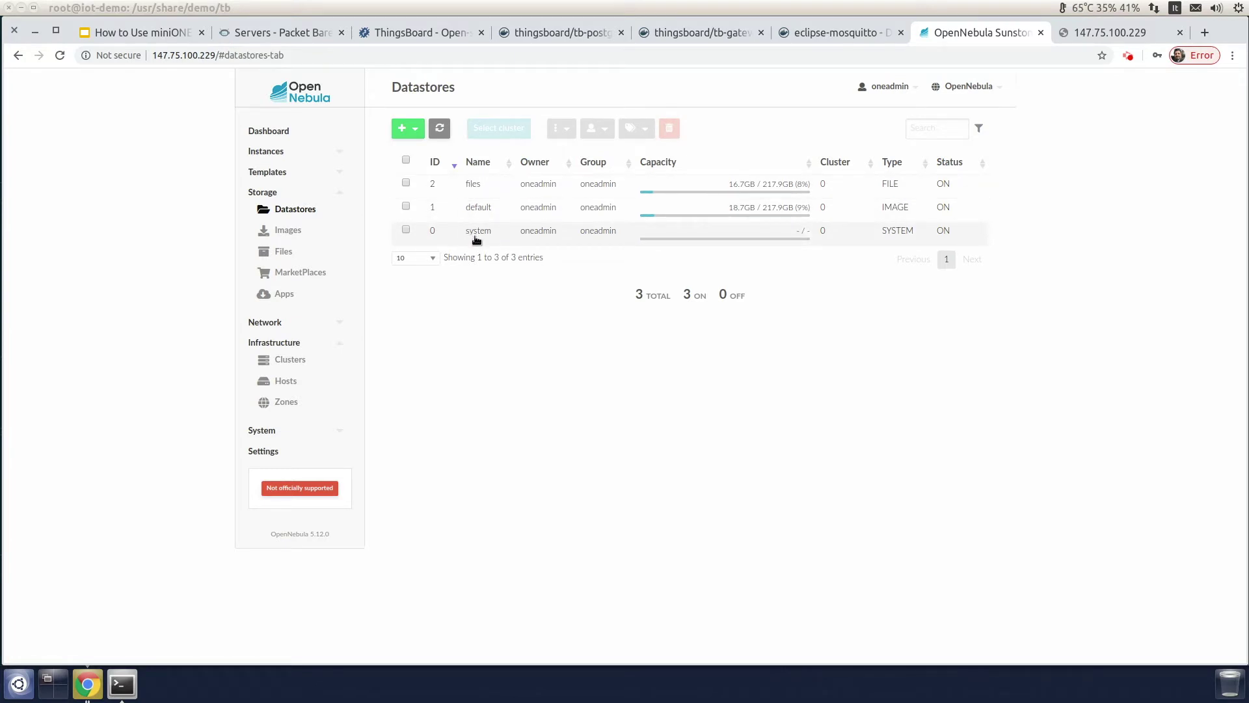
click(291, 253)
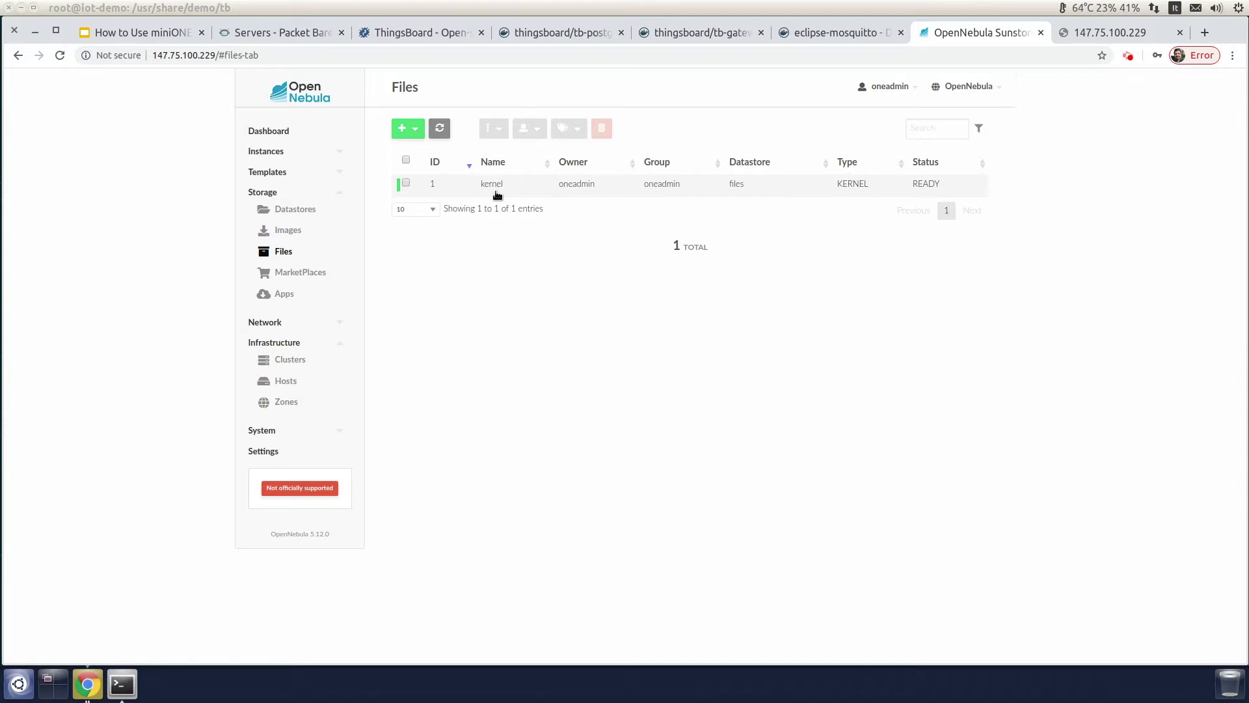
click(570, 34)
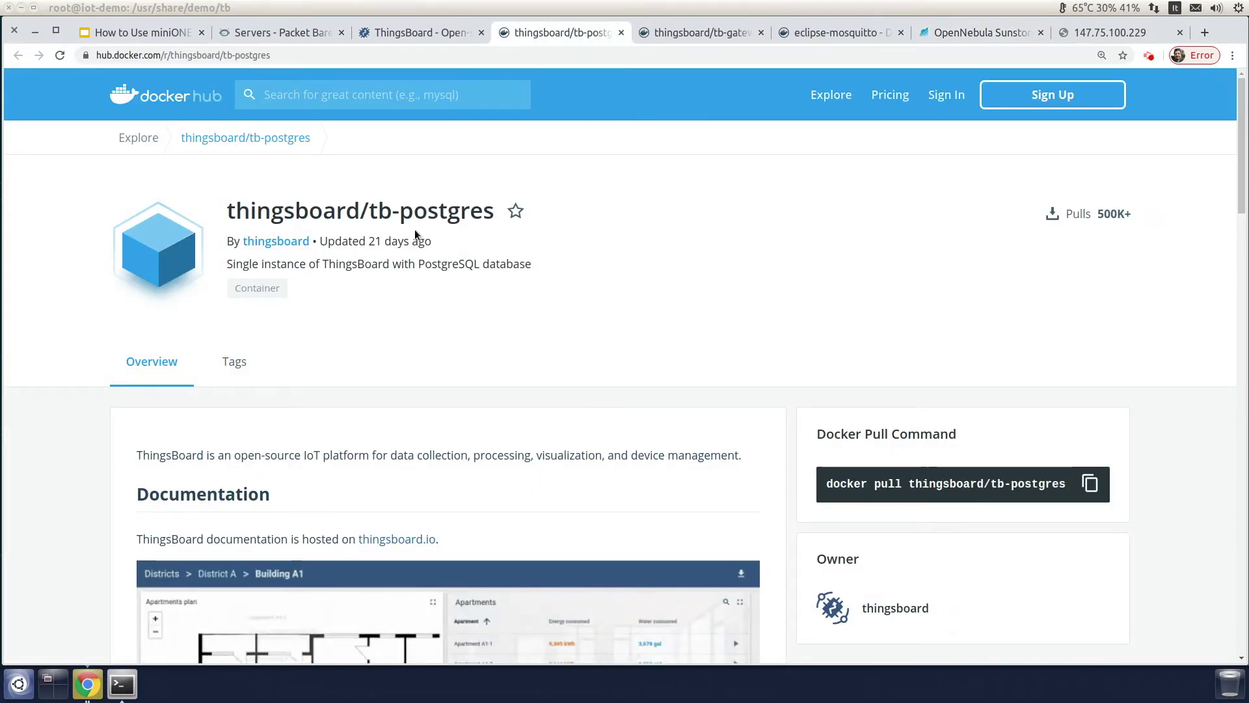
click(124, 686)
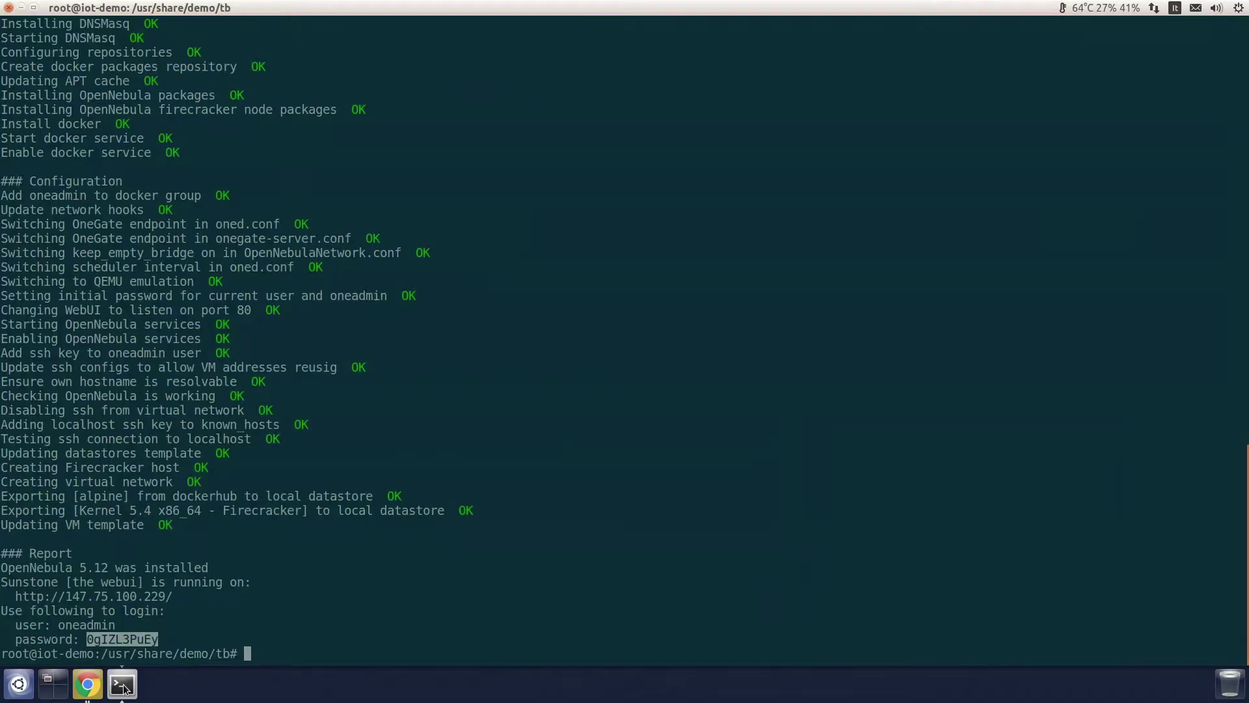
click(409, 617)
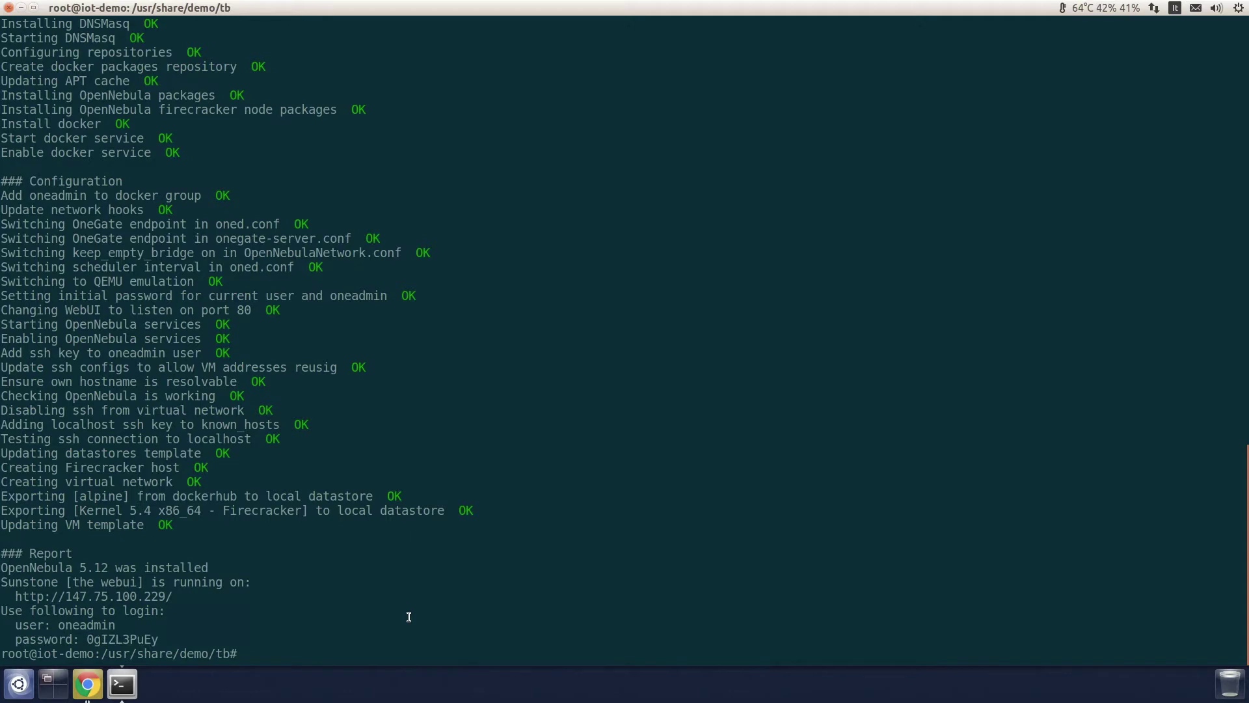
text(oneimage create -d )
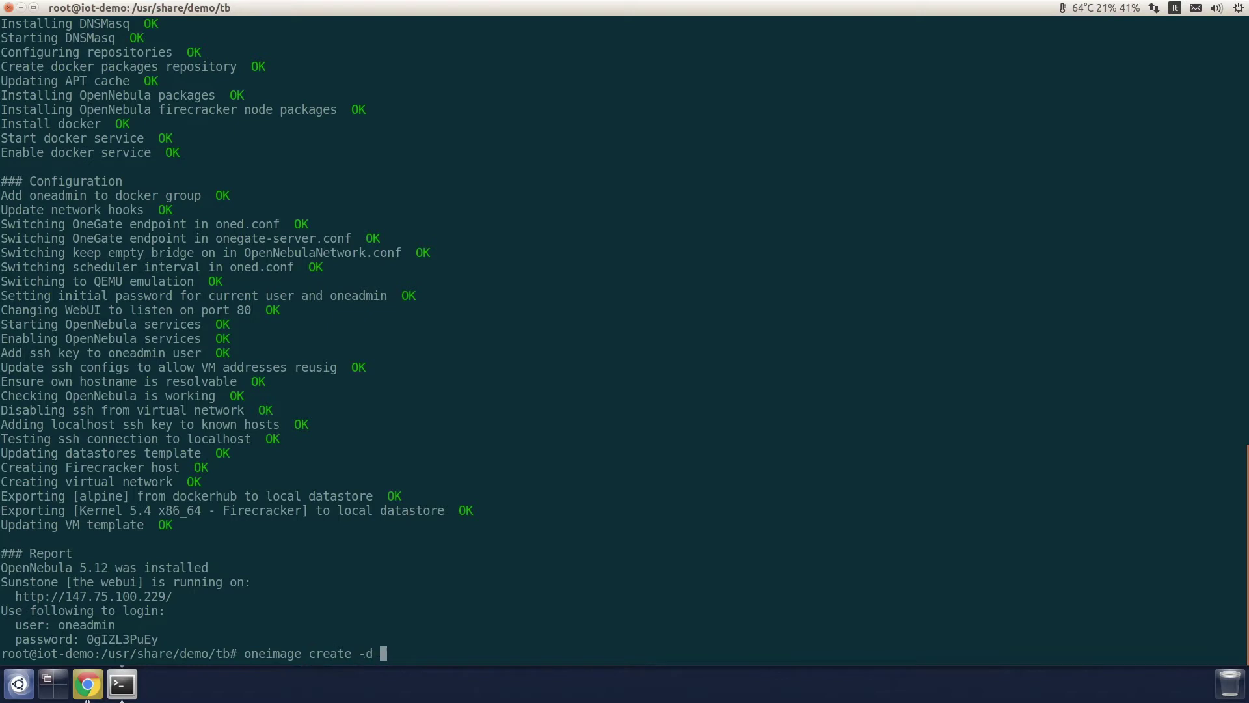
text(default --path 'docker://)
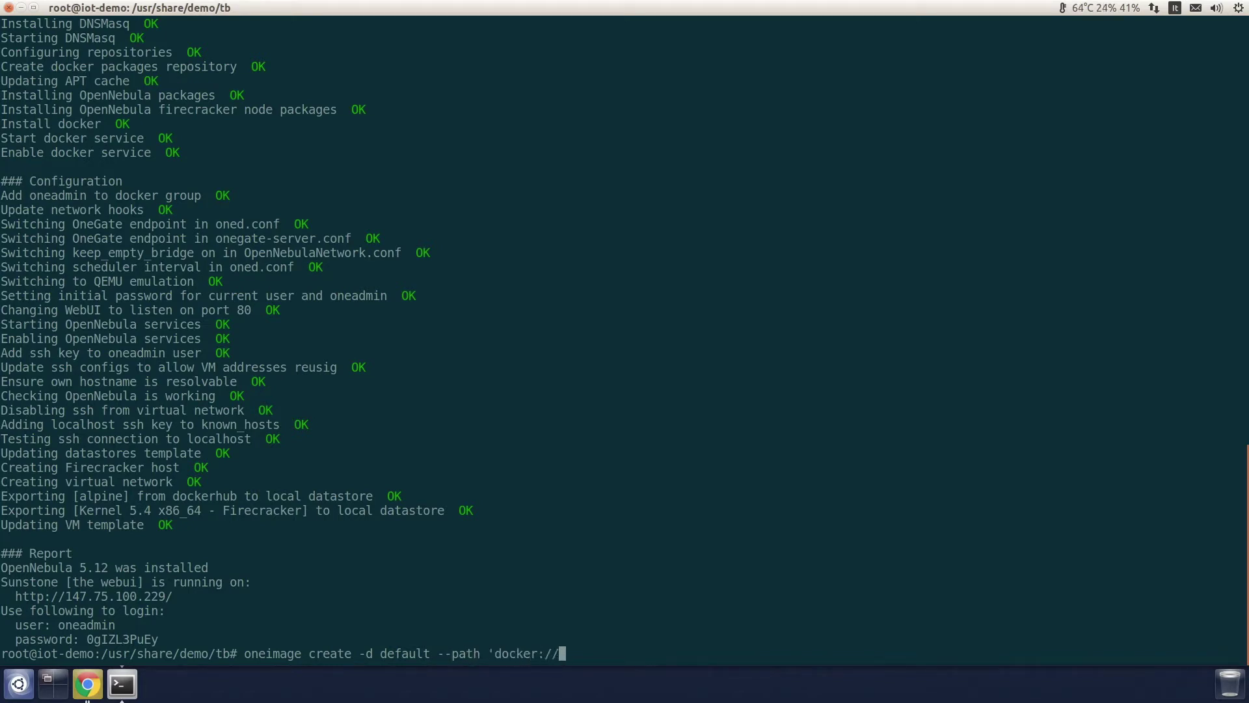
text(thingsboard/tb-postgre)
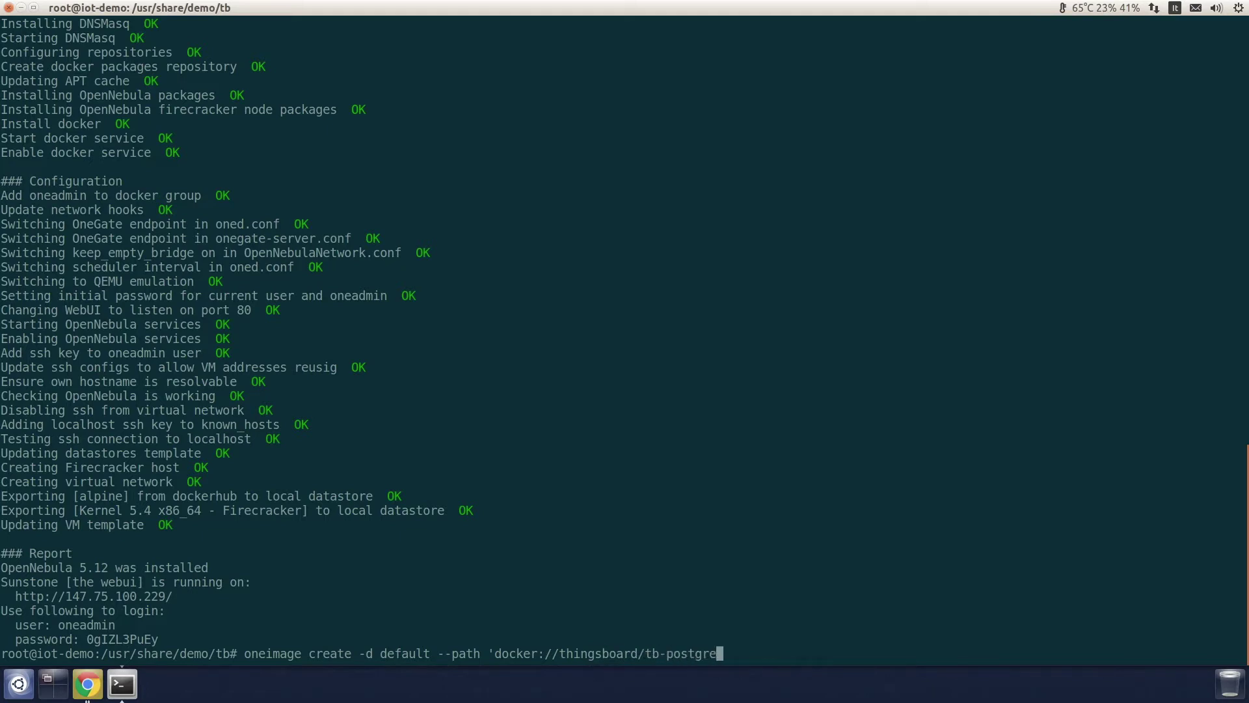
text(s?tag=3.0.1&size=248)
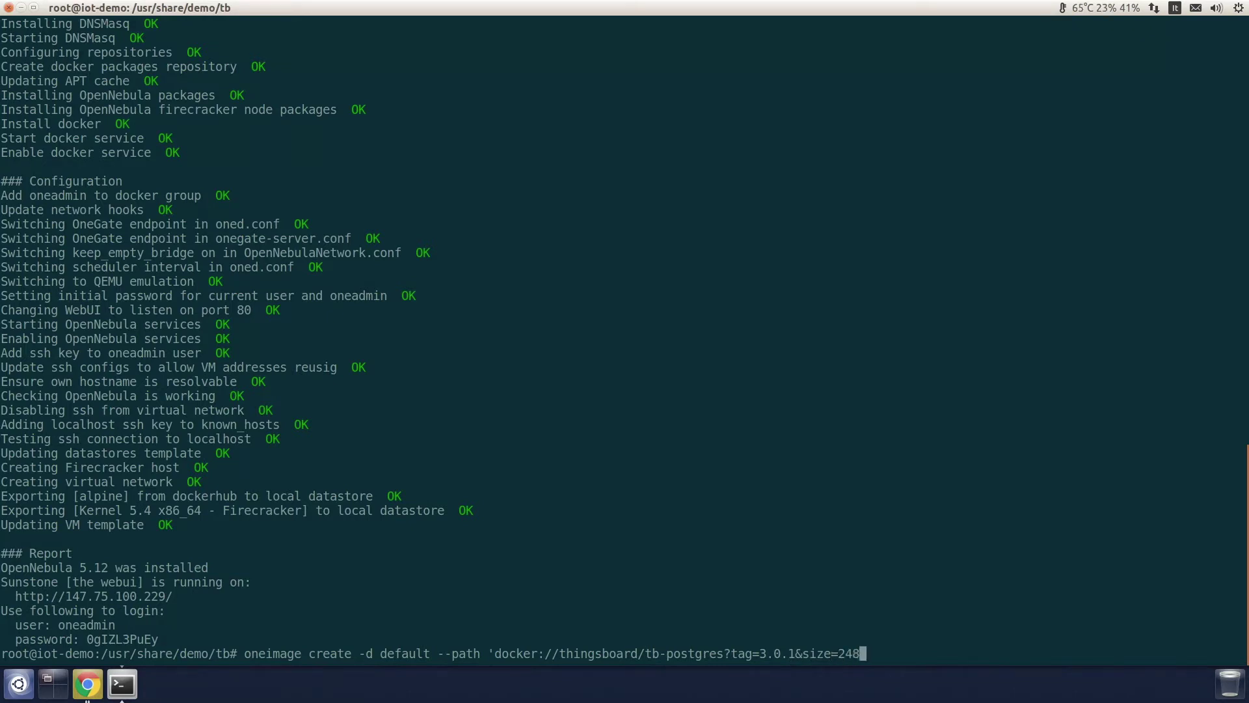
key(BackSpace)
text(048&filesystem=ext4&format=raw' --name tb)
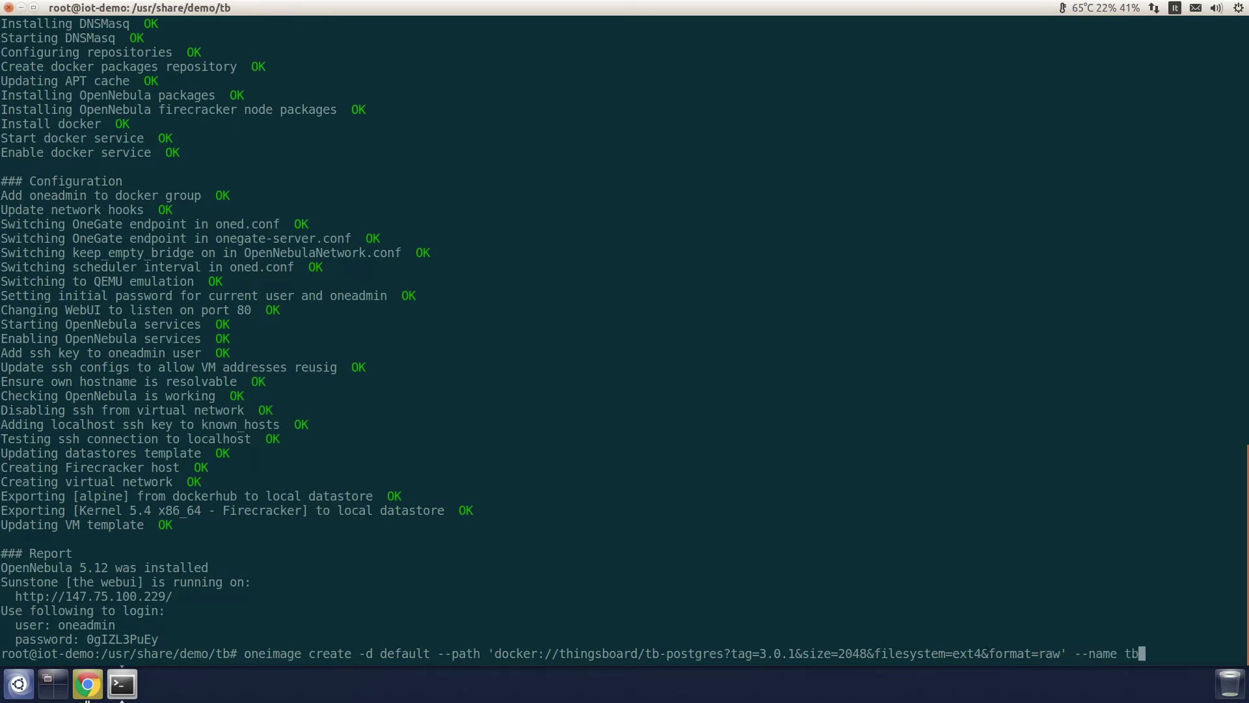
text(-postgres@3.0.1)
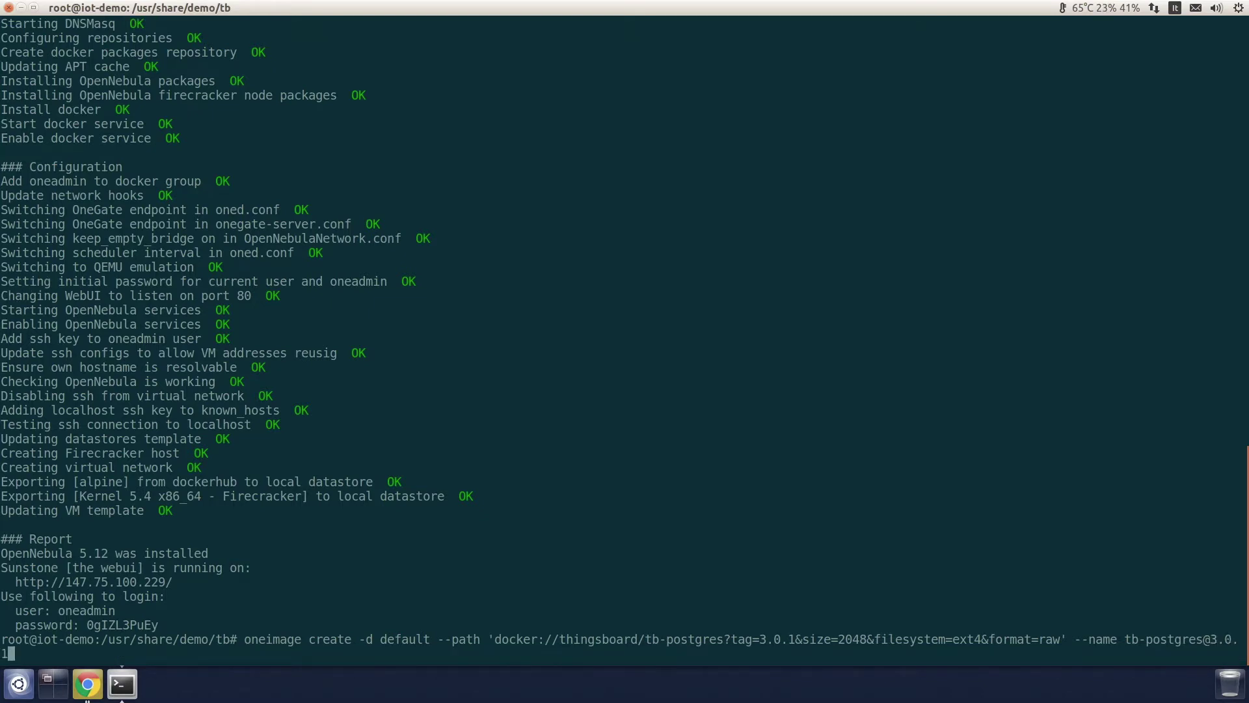
key(Return)
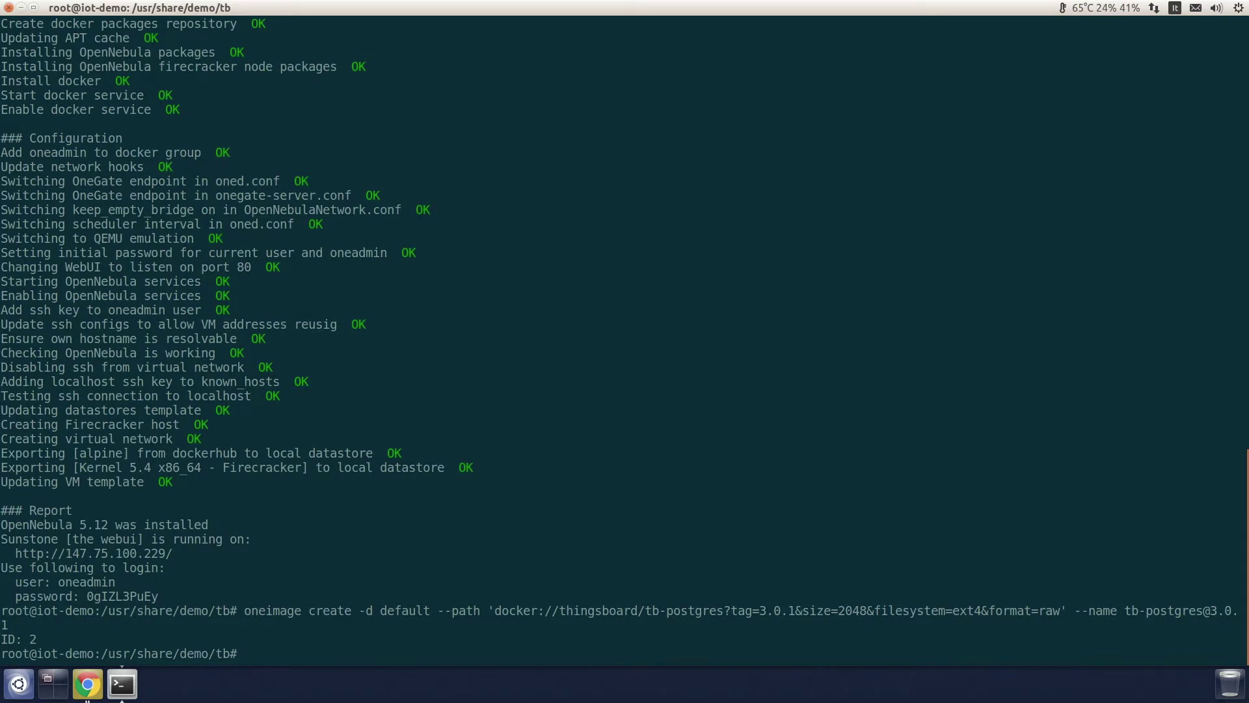
Step: Create a persistent 2048 MB DATABLOCK image named tb-pgdata in the default datastore
text(oneimage create -d default)
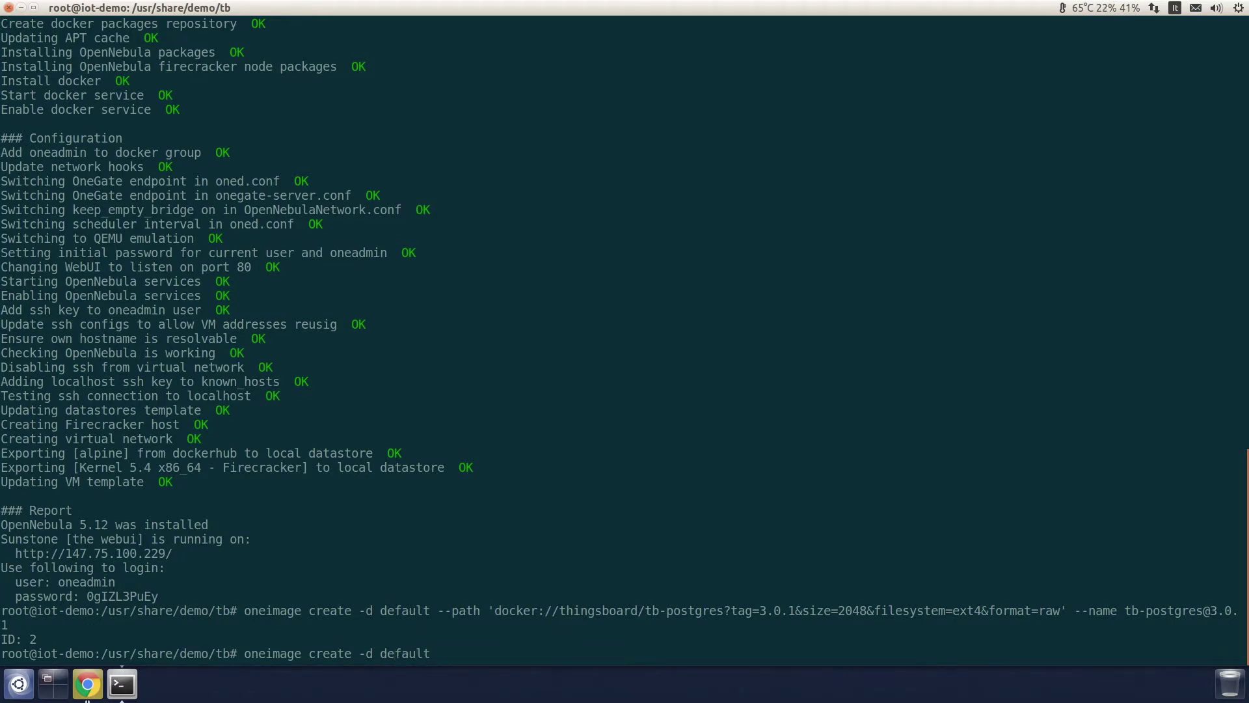
text(--type DATABLOCK --size 2048)
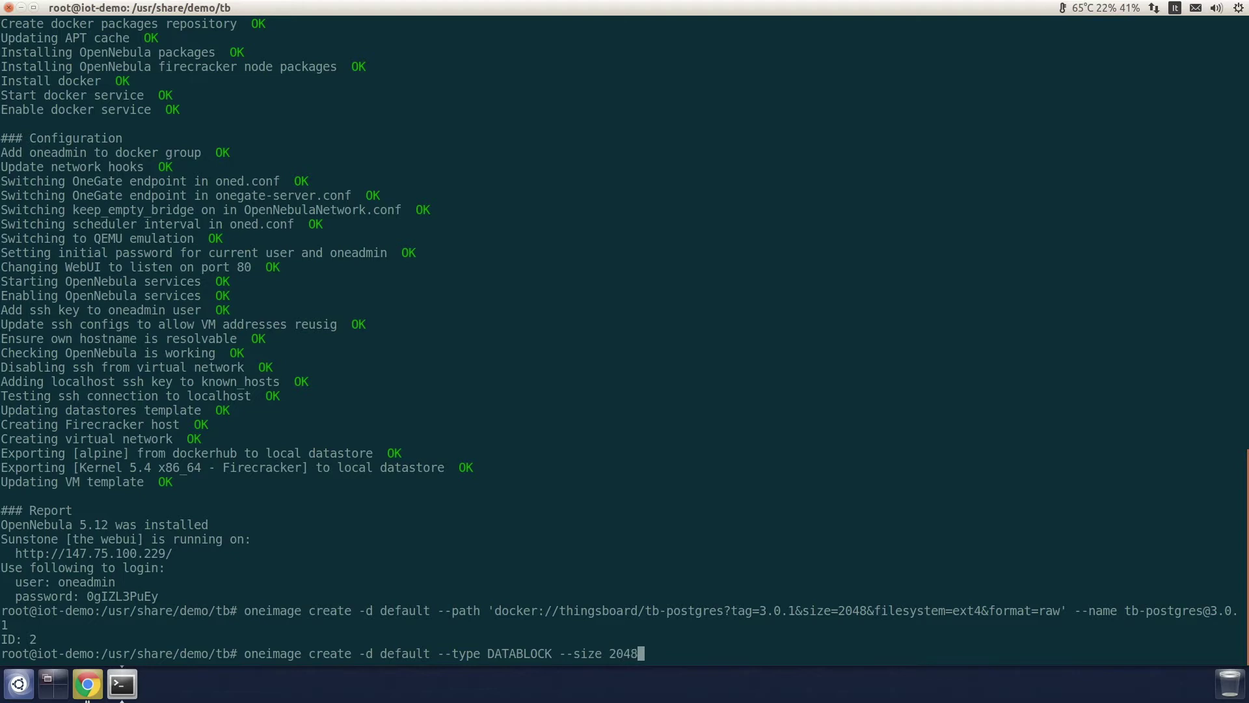
text( --persistent --name tb-pgdata)
key(Return)
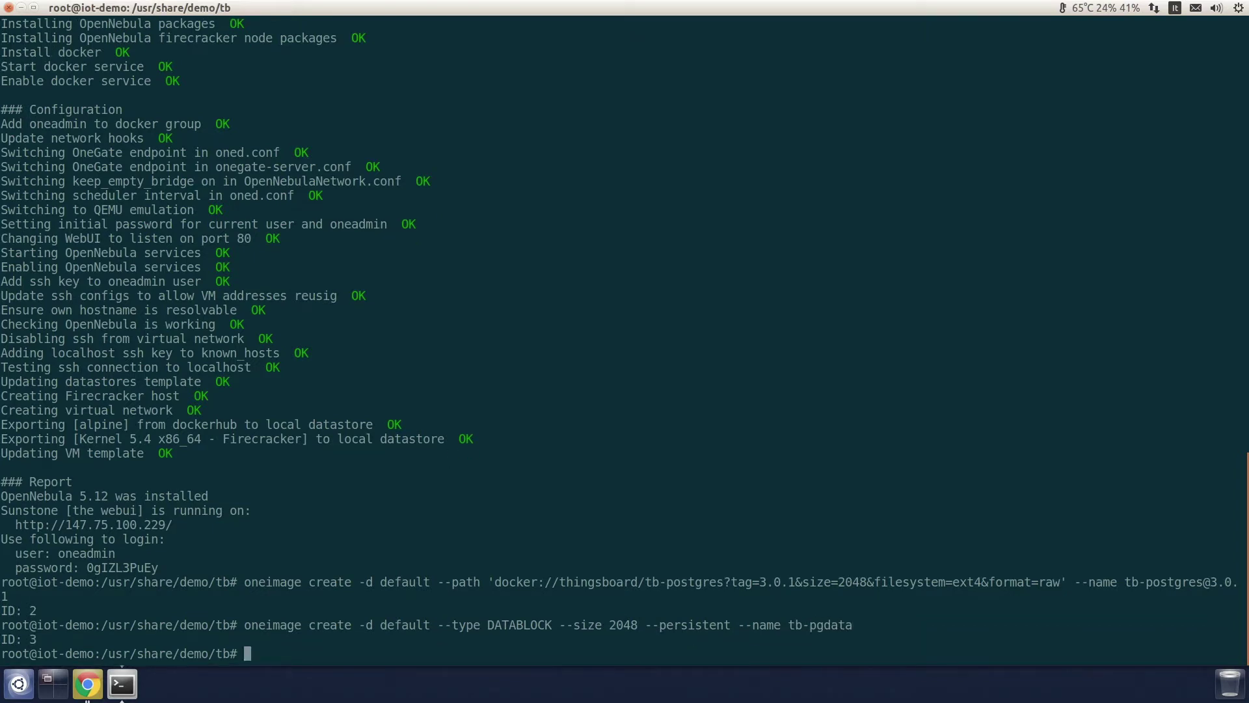
Step: Look up the SOURCE disk path of tb-pgdata with oneimage show
text(oneimage)
key(BackSpace)
key(BackSpace)
key(BackSpace)
key(BackSpace)
text(a)
key(BackSpace)
text(image show tb)
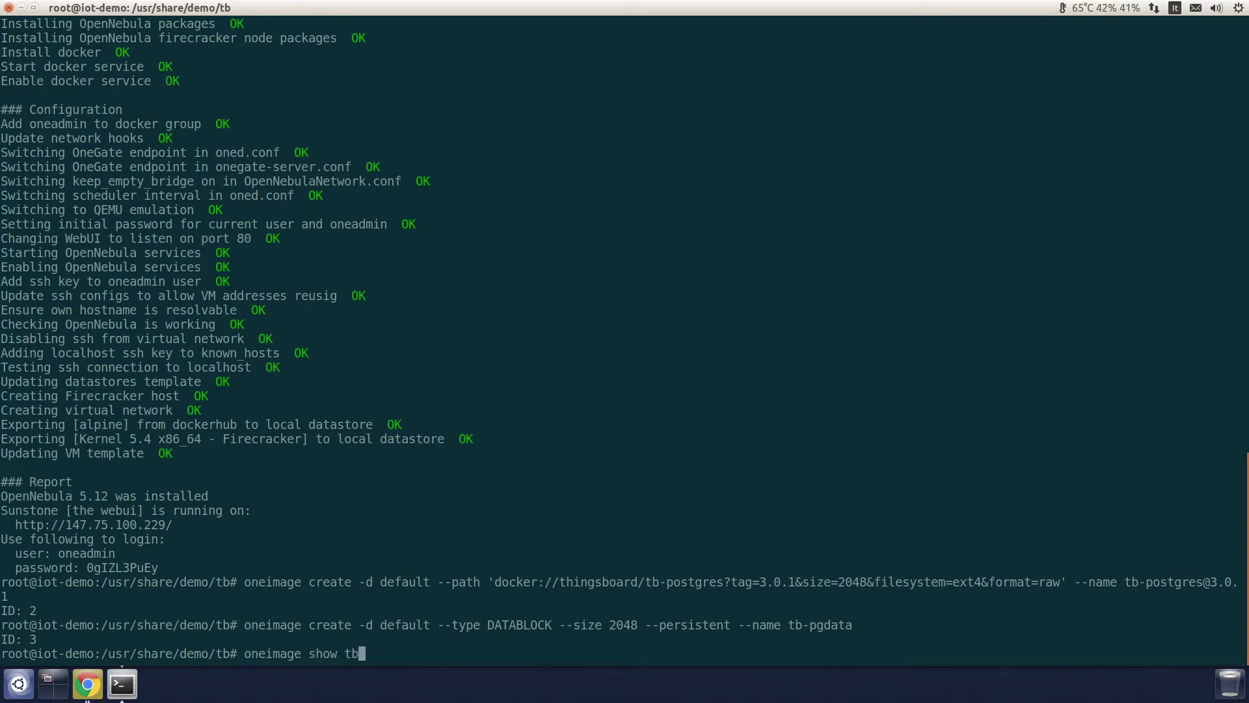
text(-pgdata | grep SOURCE)
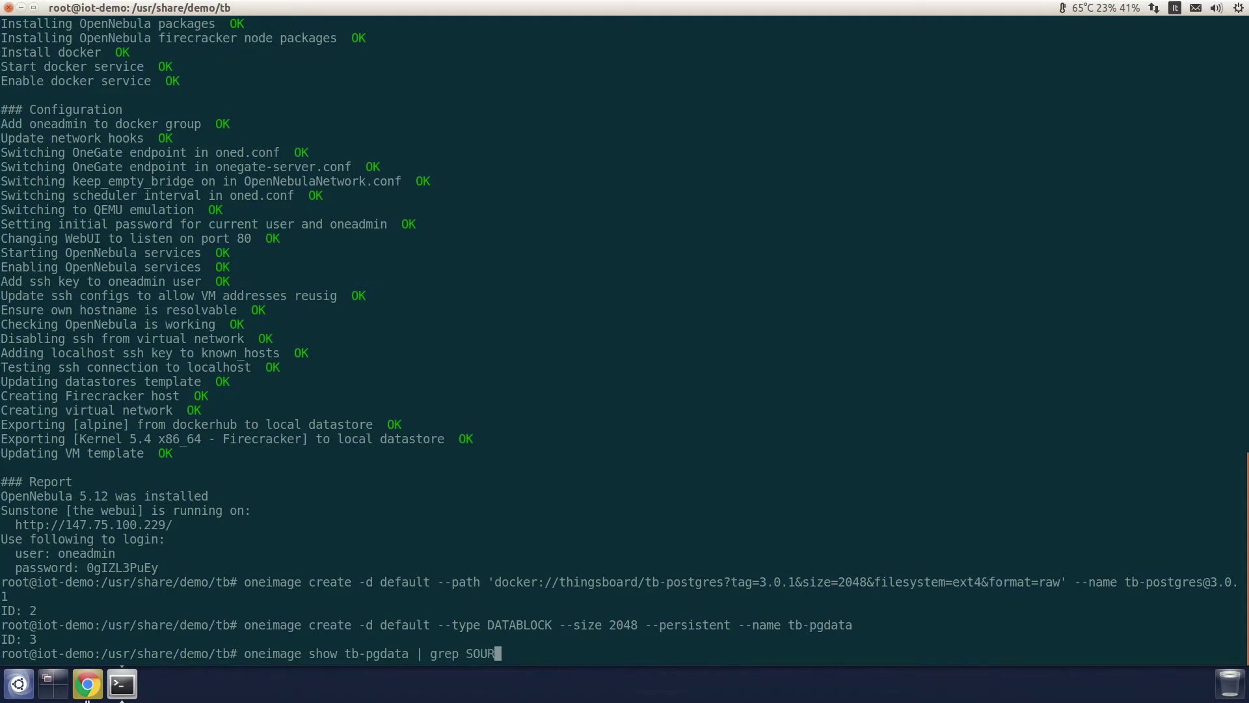
key(Return)
Step: Format the tb-pgdata disk file as raw ext4 with no partition using virt-format
text(virt-form)
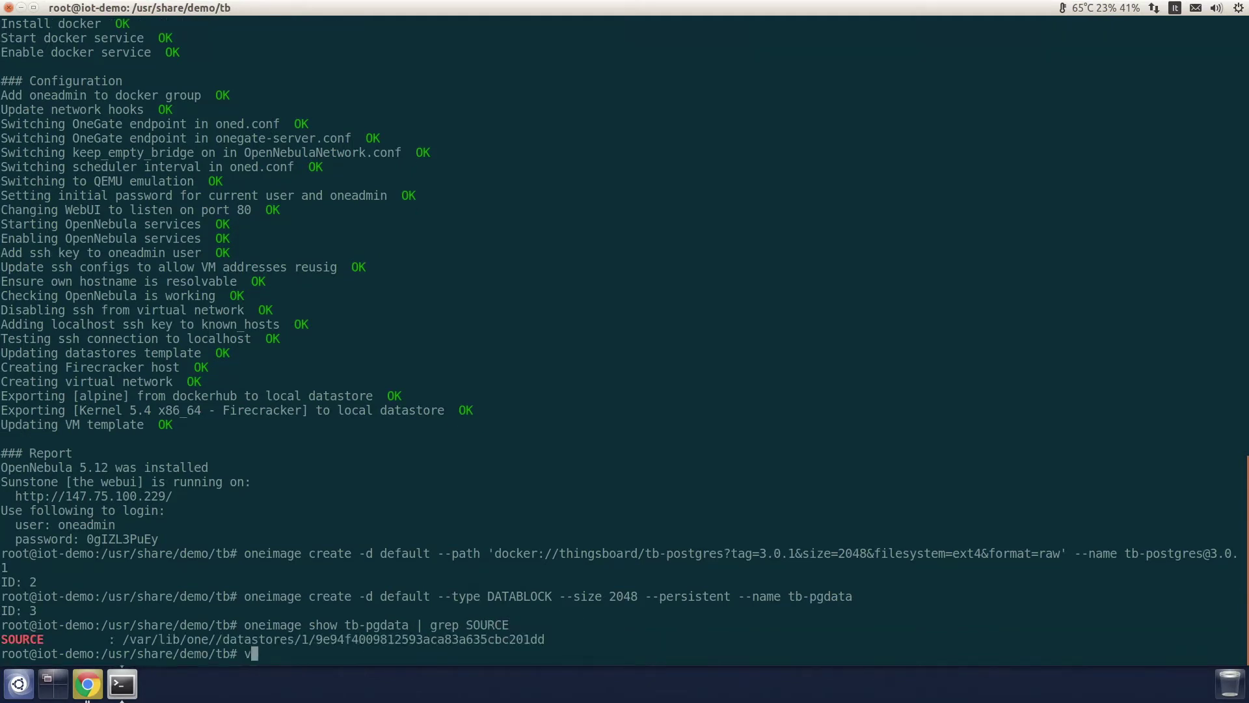
text(at --partition)
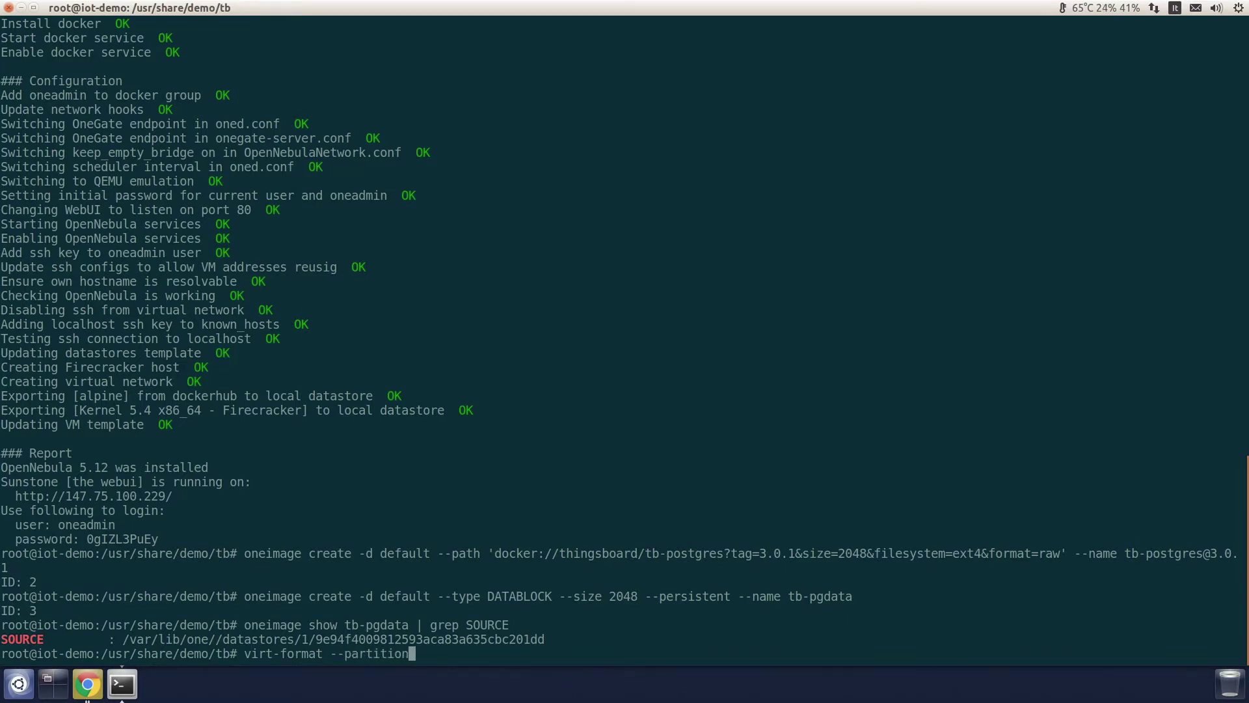
text(=none --filesystem=e)
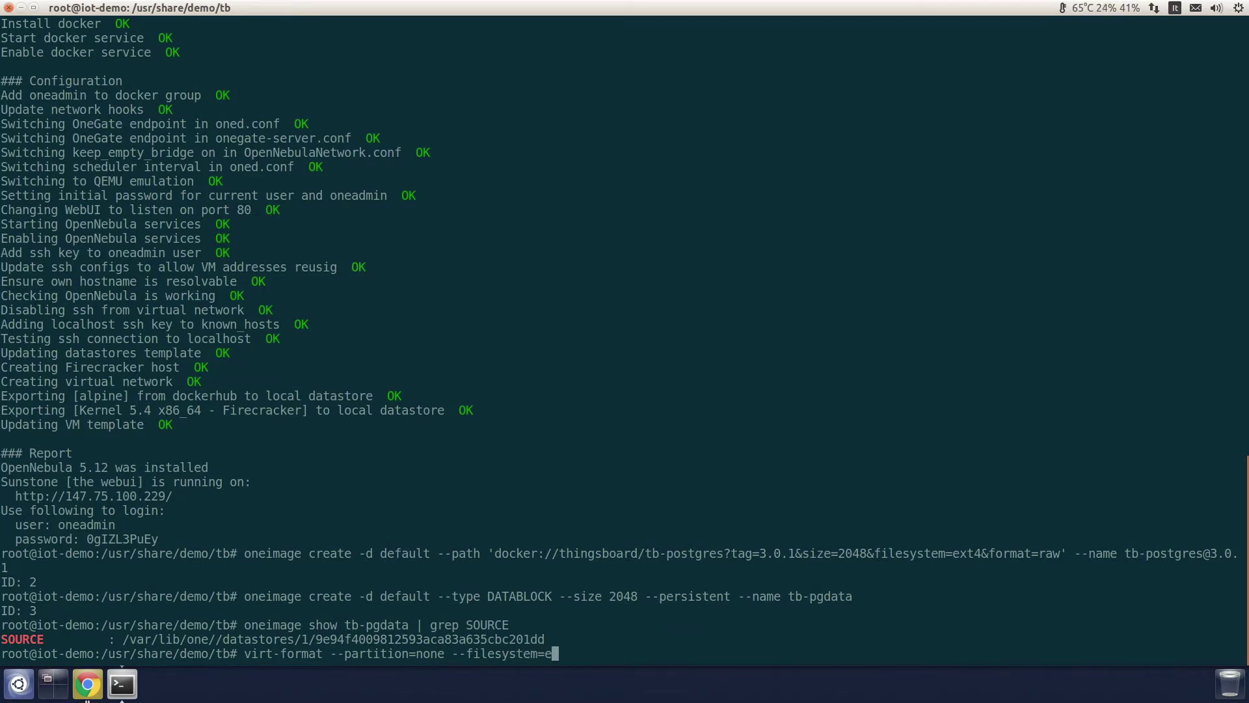
text(xt4 --format=raw -a)
double_click(355, 640)
middle_click(355, 640)
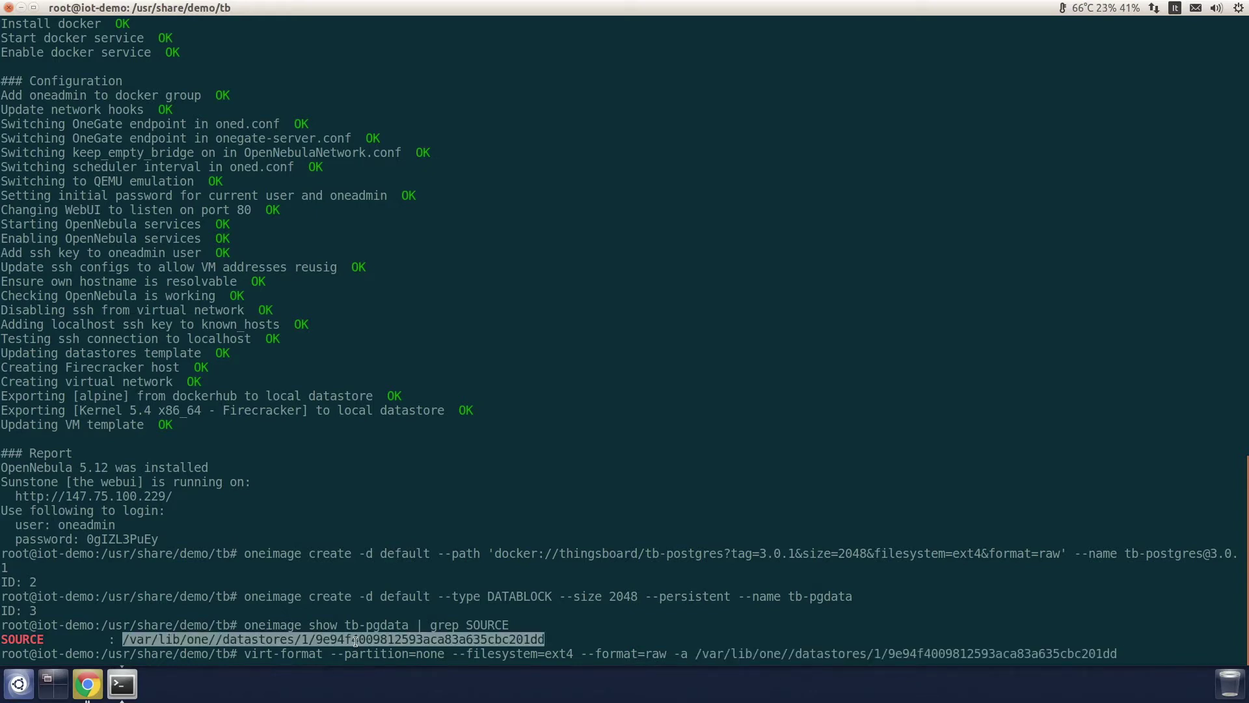
key(Return)
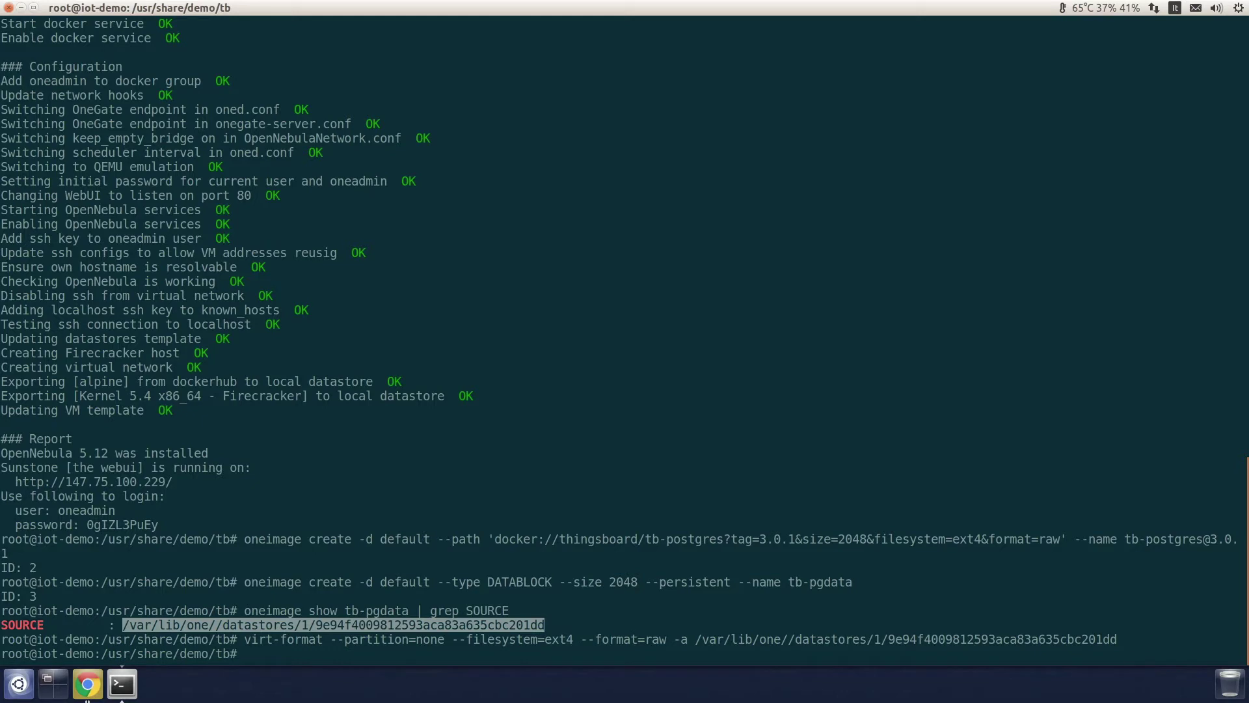
text(vi tb.tpl)
Step: Review tb.tpl's disk images, GRAPHICS and KERNEL_CMD settings in vi, then quit without changes
key(Return)
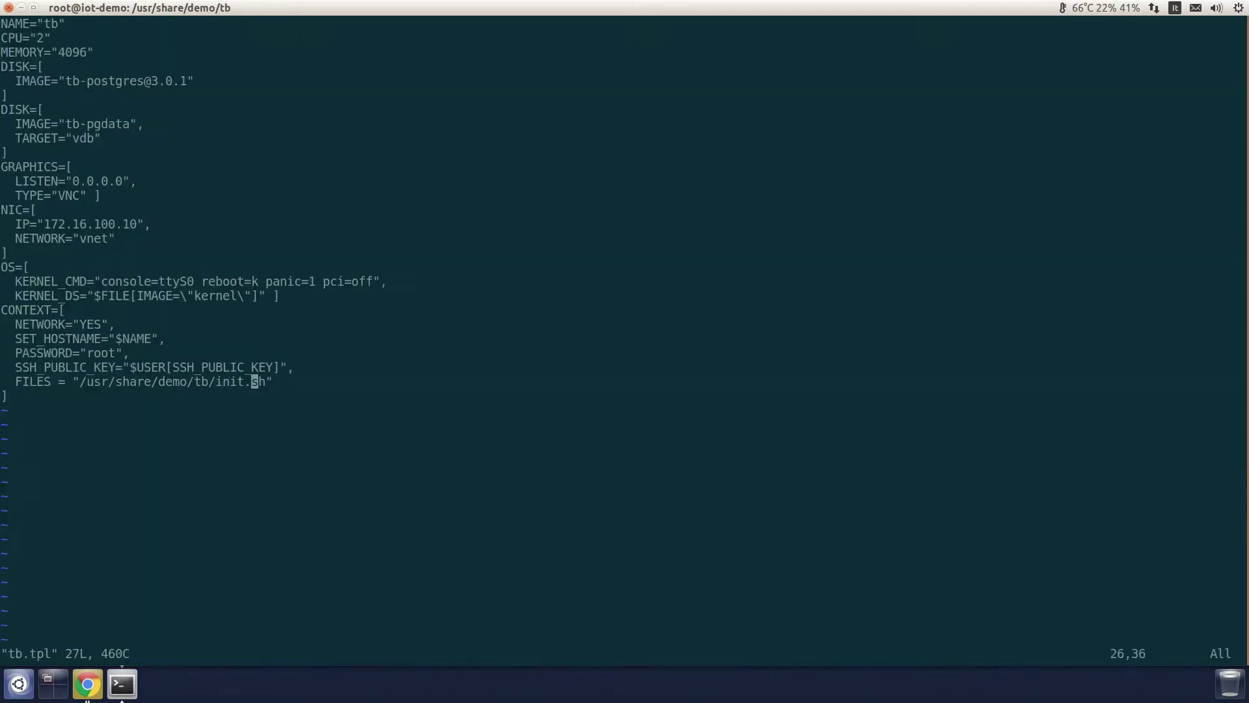
text(:1)
key(Return)
key(j)
key(j)
key(j)
key(j)
key(l)
key(l)
key(l)
key(l)
key(l)
key(l)
key(l)
key(l)
key(l)
key(l)
key(l)
key(l)
key(l)
key(h)
key(h)
key(h)
key(h)
key(l)
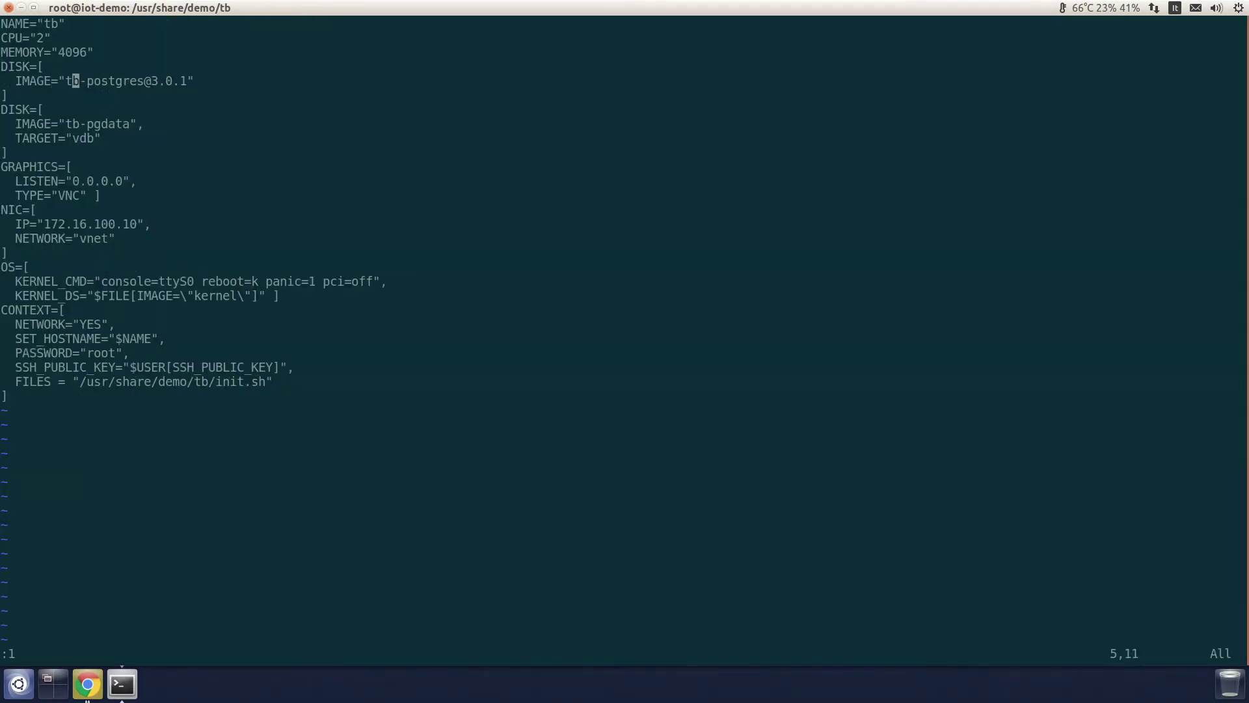
key(l)
key(l)
key(l)
key(l)
key(l)
key(l)
key(h)
key(h)
key(h)
key(h)
key(h)
key(h)
key(h)
key(h)
key(0)
key(j)
key(j)
key(j)
key(j)
key(j)
key(j)
key(j)
key(j)
key(j)
key(j)
key(j)
key(j)
key(l)
key(l)
key(l)
key(l)
key(l)
key(l)
key(l)
key(l)
key(l)
key(l)
key(l)
key(l)
key(l)
key(l)
key(l)
key(l)
key(l)
key(l)
key(l)
key(l)
key(h)
key(h)
key(h)
key(h)
key(h)
key(h)
key(h)
key(h)
key(h)
key(h)
key(h)
key(h)
key(h)
key(h)
key(h)
key(h)
key(h)
key(h)
key(h)
key(h)
key(j)
key(j)
key(j)
key(j)
key(j)
key(j)
key(j)
key(l)
key(l)
key(l)
key(l)
key(l)
key(l)
key(l)
key(l)
key(l)
key(l)
key(l)
key(l)
key(l)
key(l)
key(l)
key(l)
key(l)
key(l)
key(l)
key(l)
key(colon)
text(q)
key(Return)
Step: Open init.sh and check its /dev/vdb mount at /data and start-tb.sh launch
text(vi in)
key(Tab)
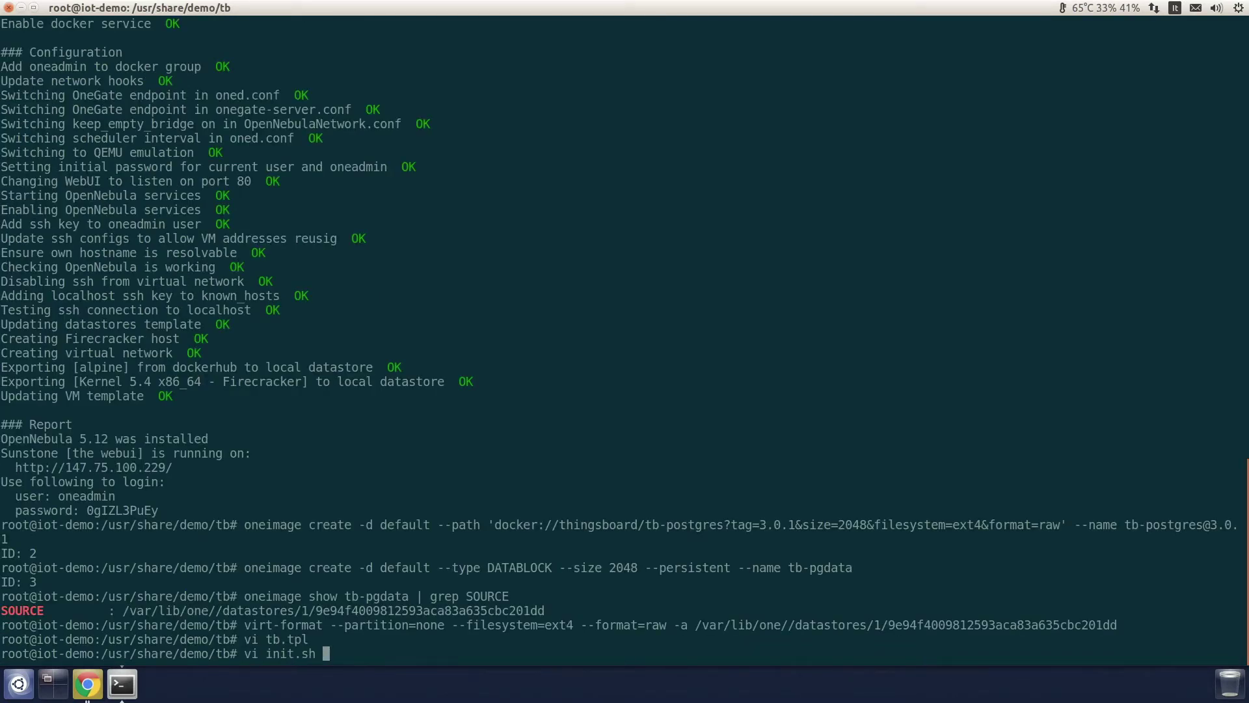
key(Return)
key(Up)
key(Up)
key(Up)
key(Up)
key(Up)
key(Up)
key(Up)
key(Up)
key(Up)
key(Up)
key(Up)
key(Up)
key(Up)
key(Up)
key(Up)
key(Up)
key(Up)
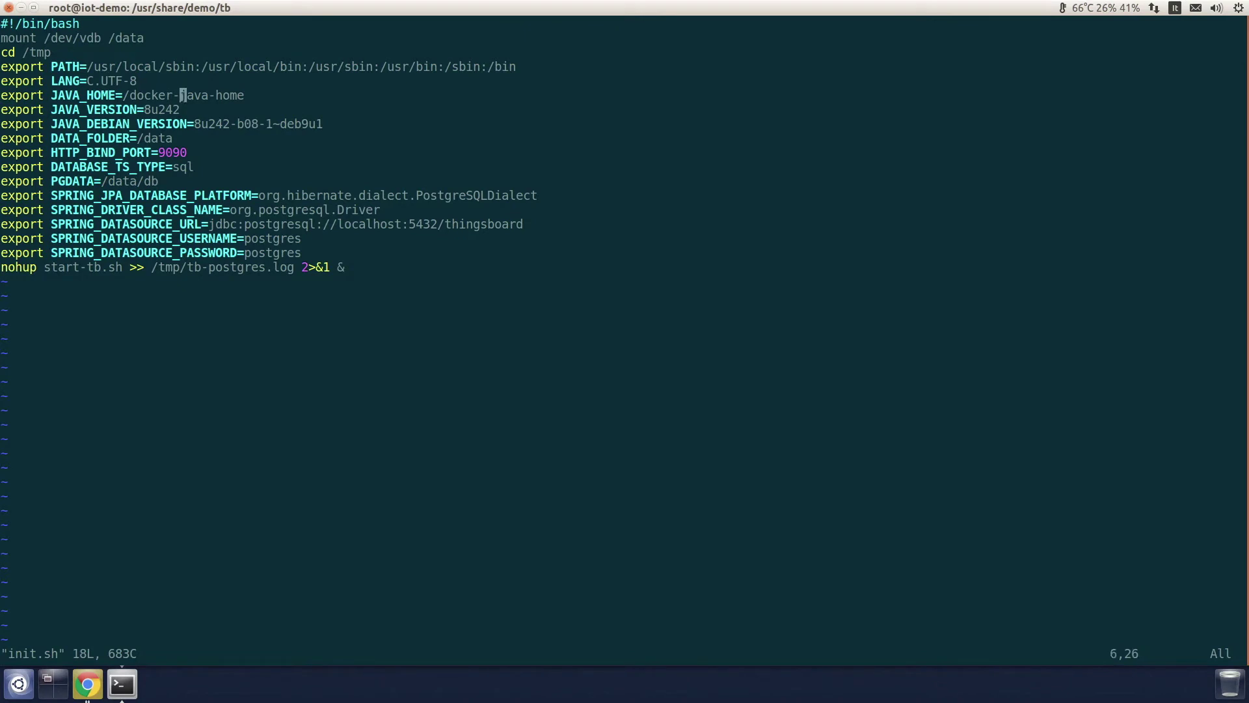
key(Left)
key(Left)
key(Down)
key(Left)
key(Left)
key(Left)
key(Left)
key(Left)
key(Left)
key(Left)
key(Left)
key(Right)
key(Right)
key(Right)
key(Right)
key(Right)
key(Right)
key(Right)
key(Right)
key(Right)
key(Right)
key(Right)
key(Right)
key(Right)
key(Right)
key(Right)
key(Left)
key(Left)
key(Left)
key(Left)
key(Left)
key(Left)
key(Left)
key(Left)
key(Left)
key(Left)
key(Left)
key(Return)
key(Return)
key(Return)
key(Return)
key(Return)
key(Return)
key(Return)
key(Return)
key(Return)
key(Return)
key(Return)
key(Return)
key(Return)
key(Return)
key(Return)
key(Return)
key(Right)
key(Right)
key(Right)
key(Right)
key(Right)
key(Right)
key(Right)
key(Right)
key(Right)
key(Right)
key(Right)
key(Right)
key(Right)
key(Right)
key(Right)
key(Right)
key(Right)
key(Right)
key(Right)
key(Right)
key(Right)
key(Right)
key(Right)
Step: Register the tb.tpl template with onetemplate create, getting template ID 1
text(:wq)
key(Return)
text(onetemplte)
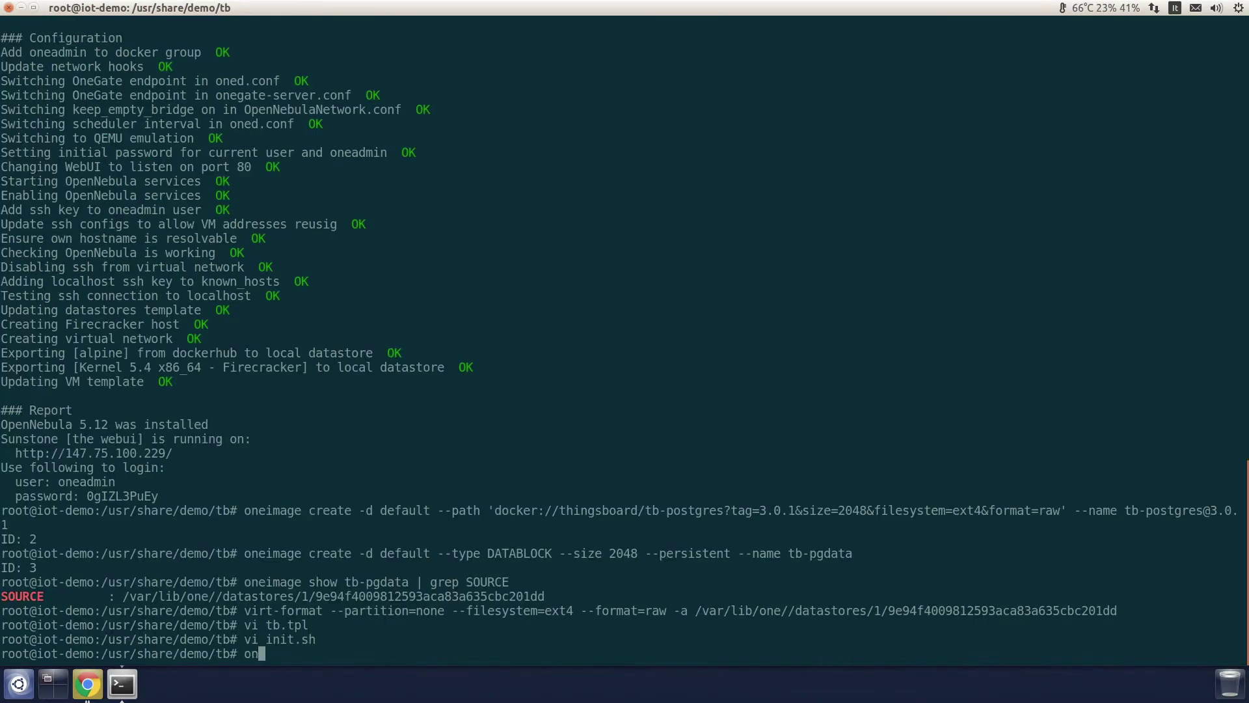
key(BackSpace)
key(BackSpace)
key(BackSpace)
text(ate create tb.tpl)
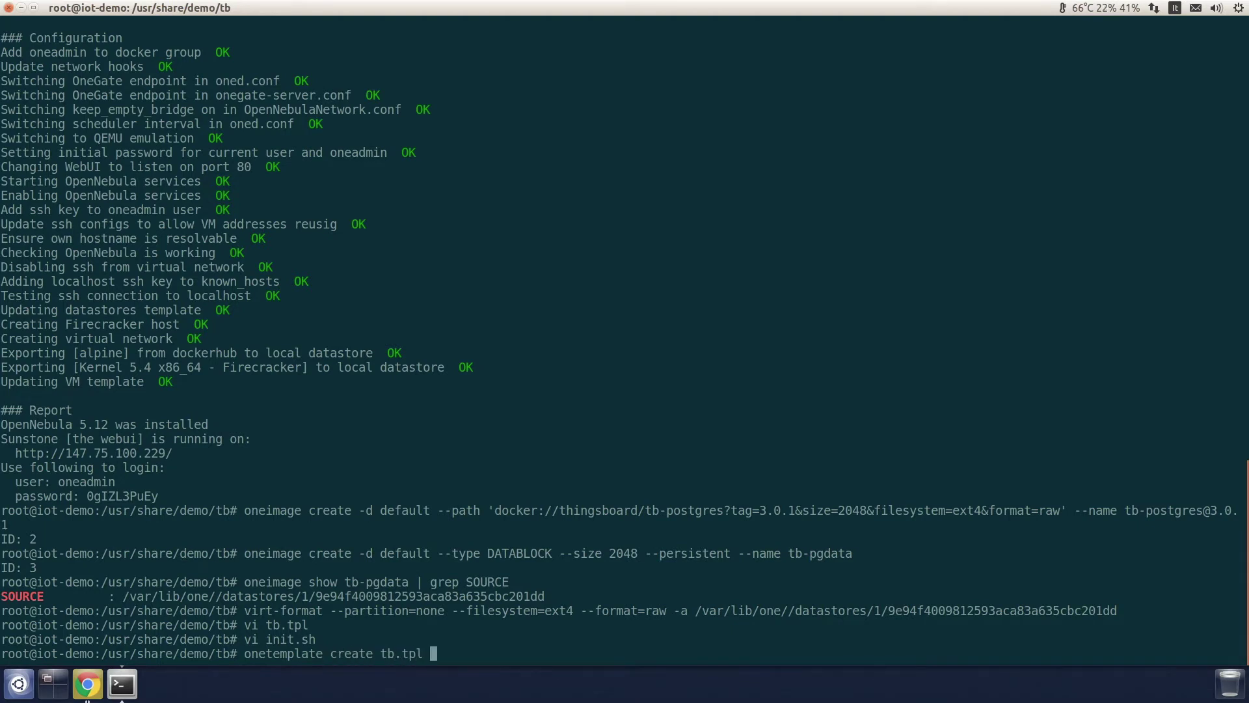
key(Return)
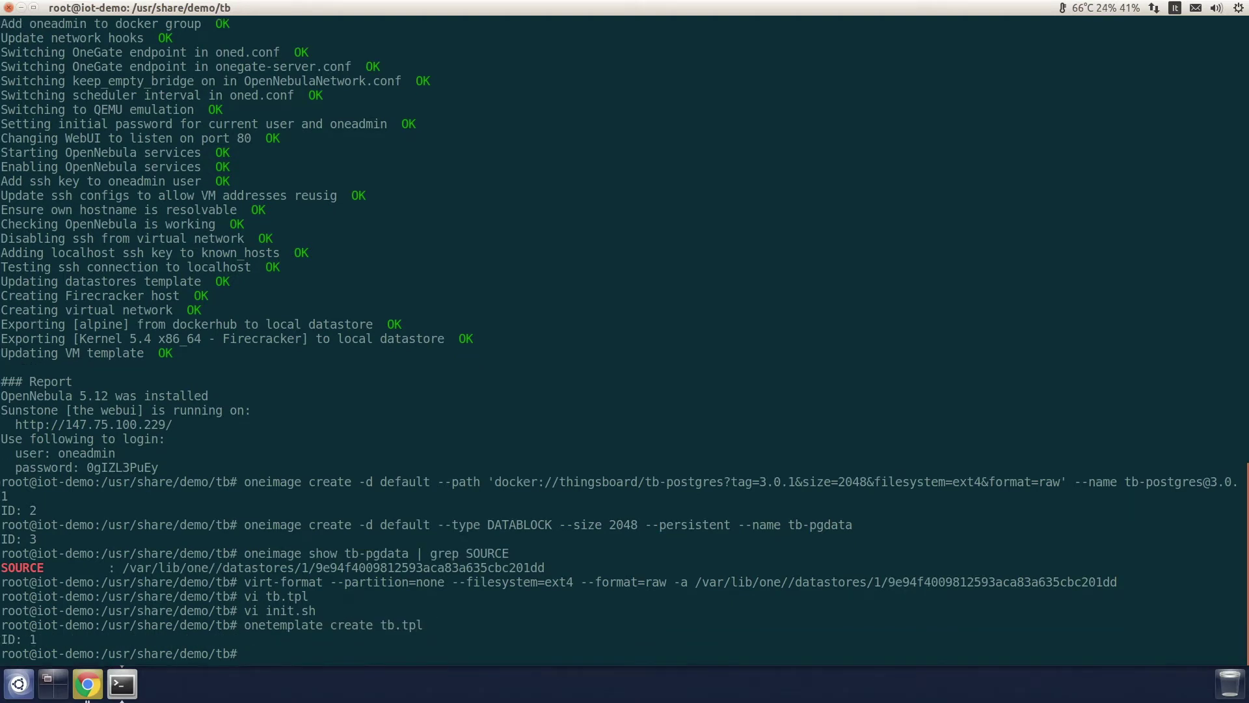
Step: Instantiate a VM named tb from template tb, getting VM ID 0
text(onetemplate cre)
key(BackSpace)
key(BackSpace)
key(BackSpace)
text(instantiate tb )
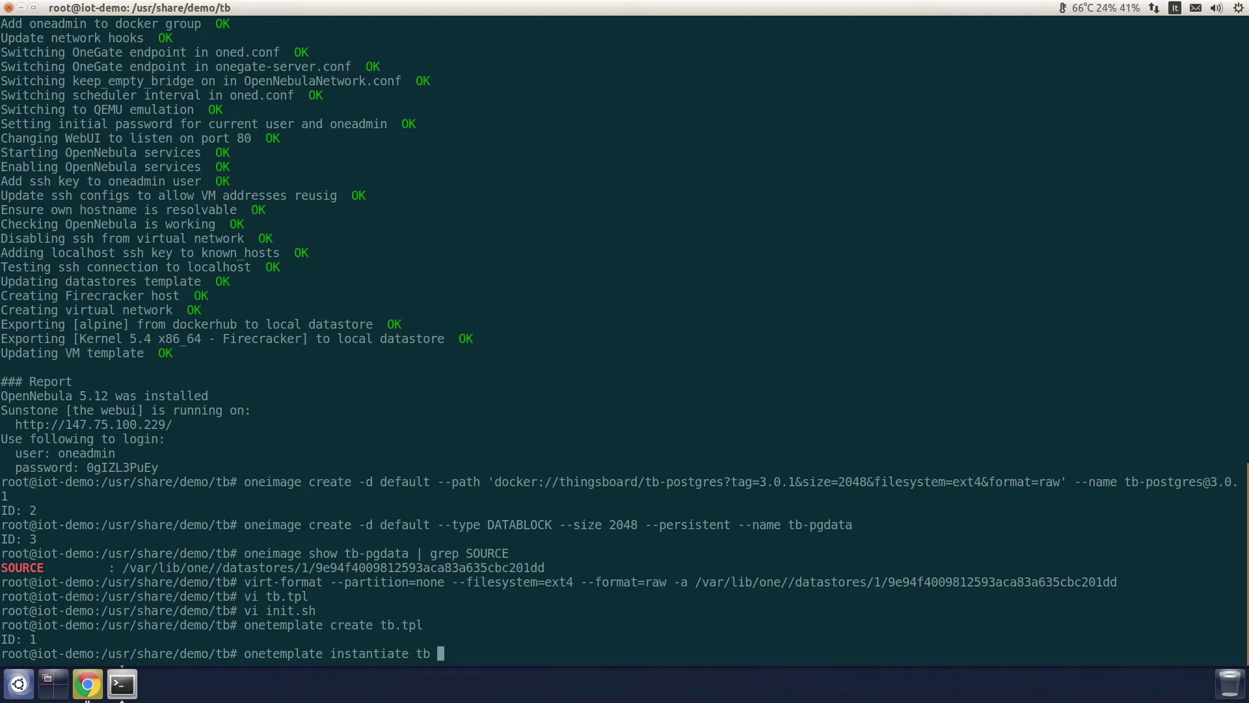
text(--name tb)
key(Return)
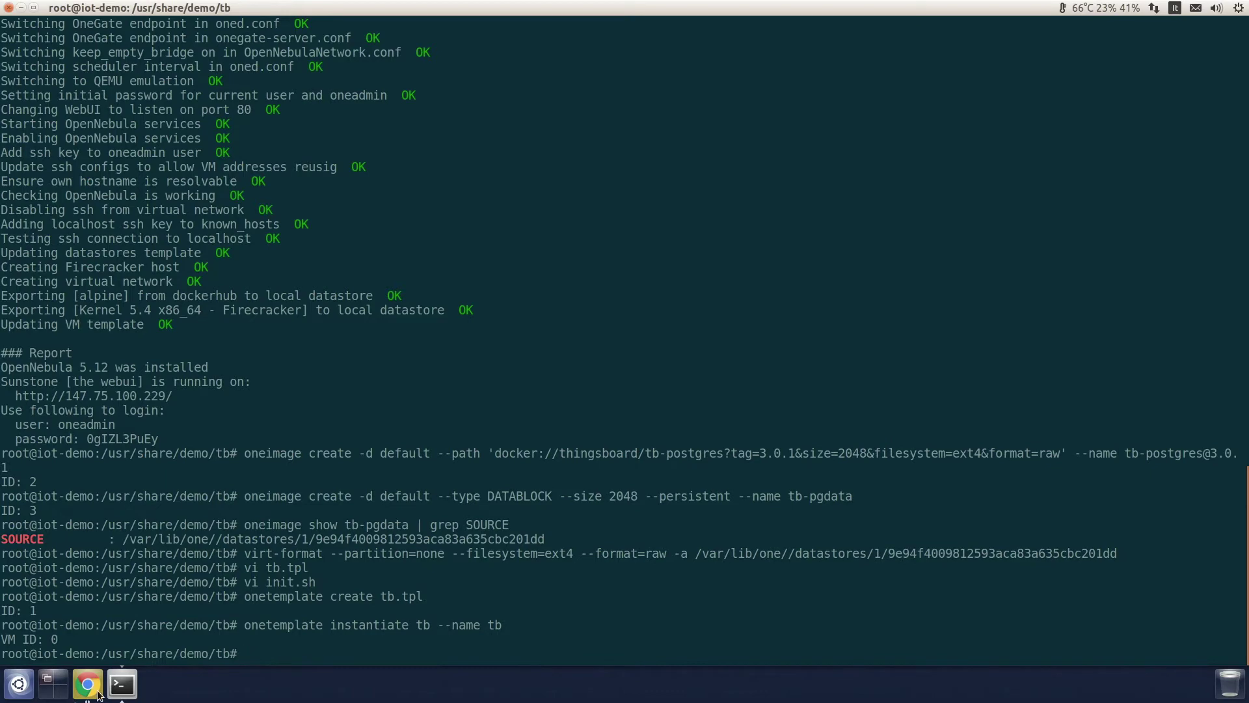
Step: Open the tb VM's VNC console from Sunstone's Instances > VMs list
click(87, 683)
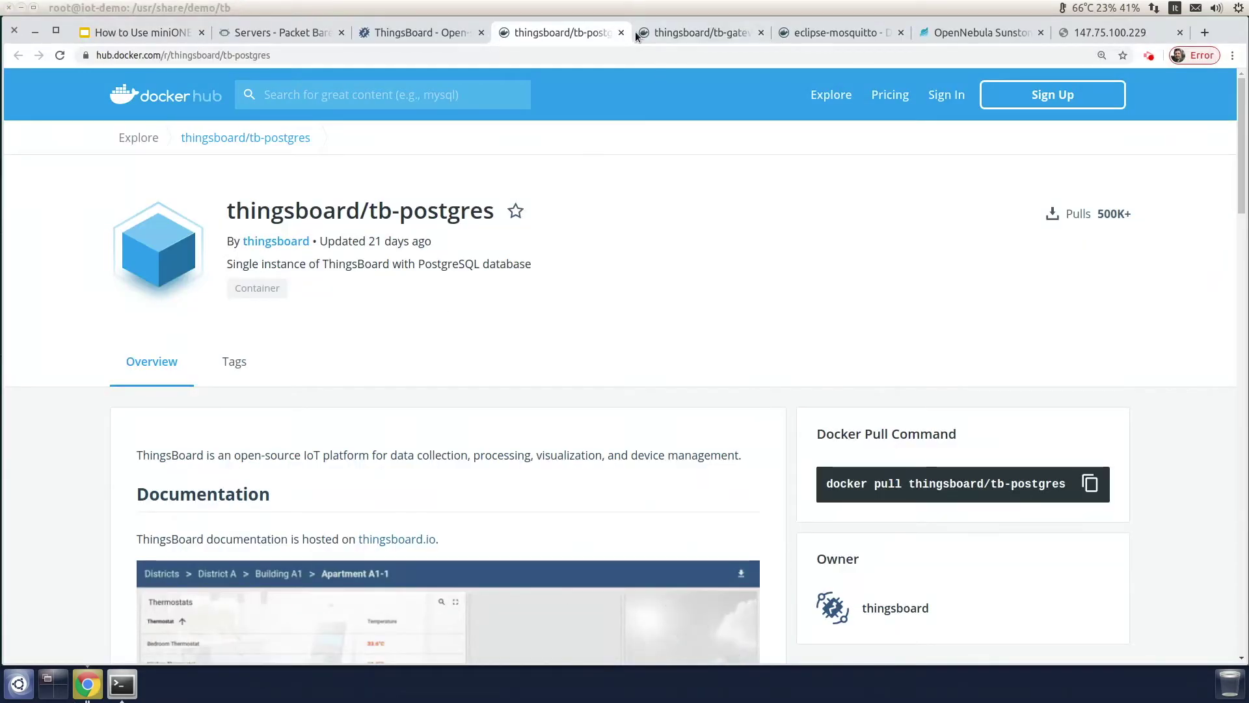
click(951, 34)
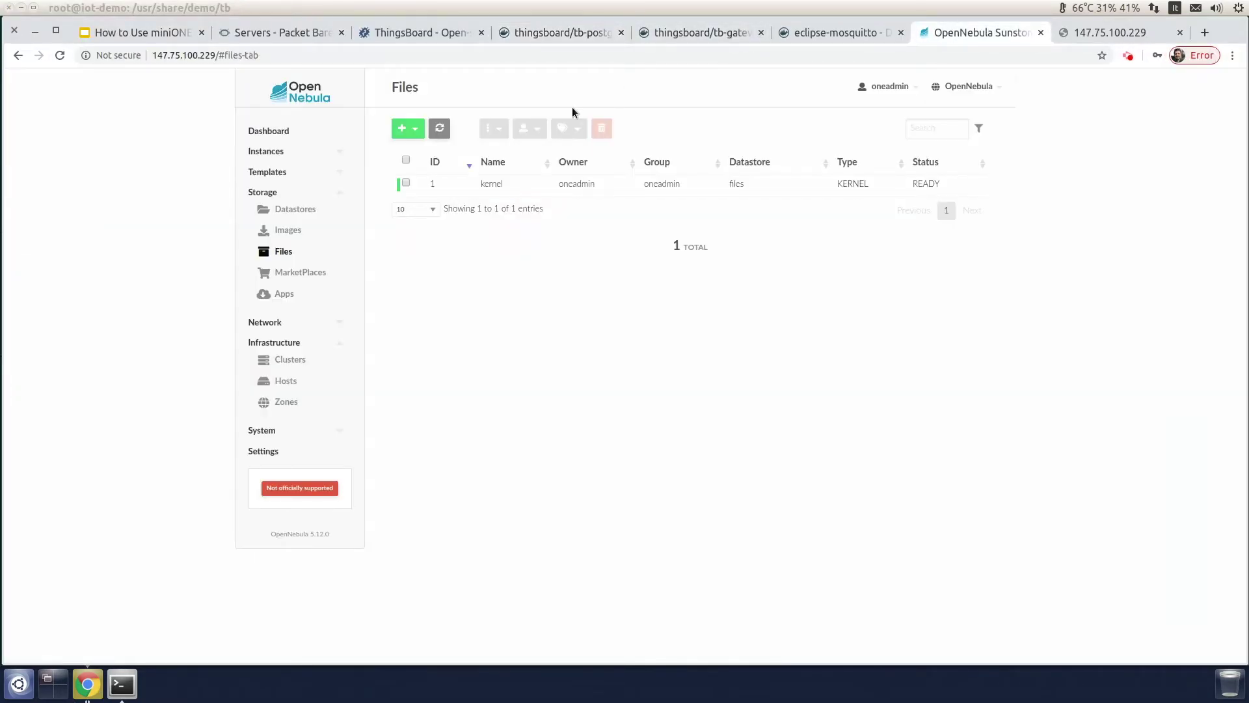
click(268, 151)
click(294, 168)
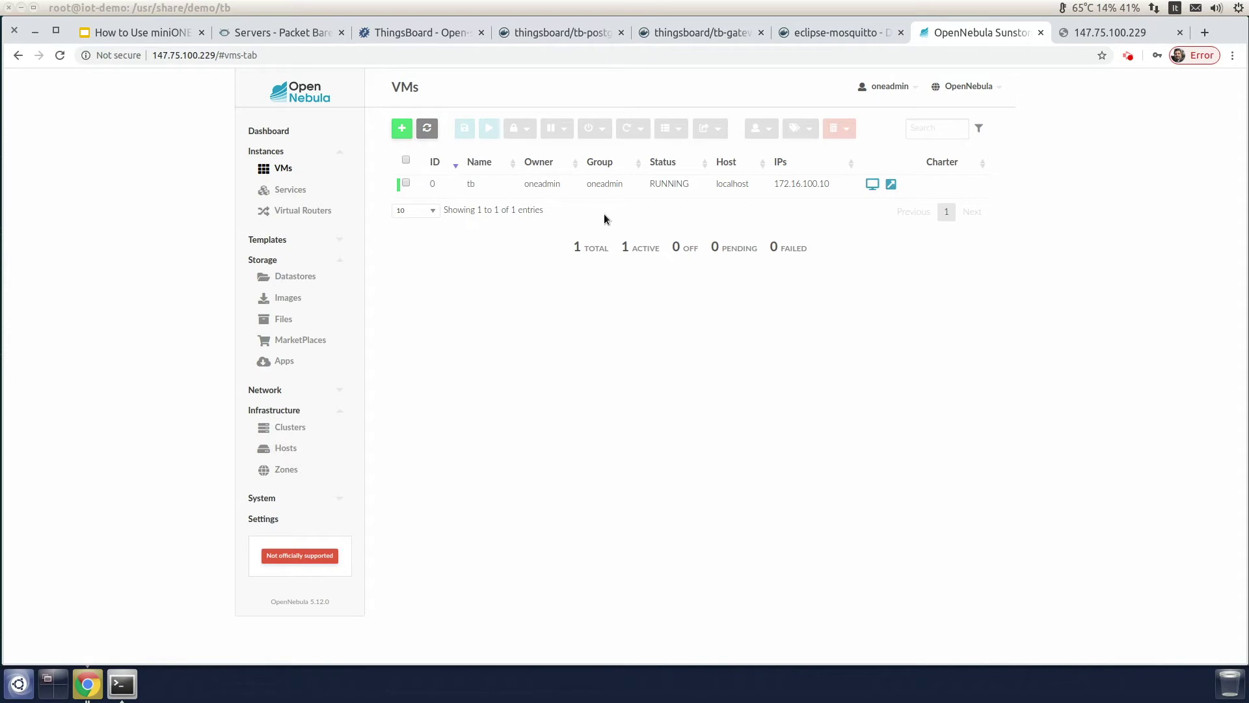
click(872, 183)
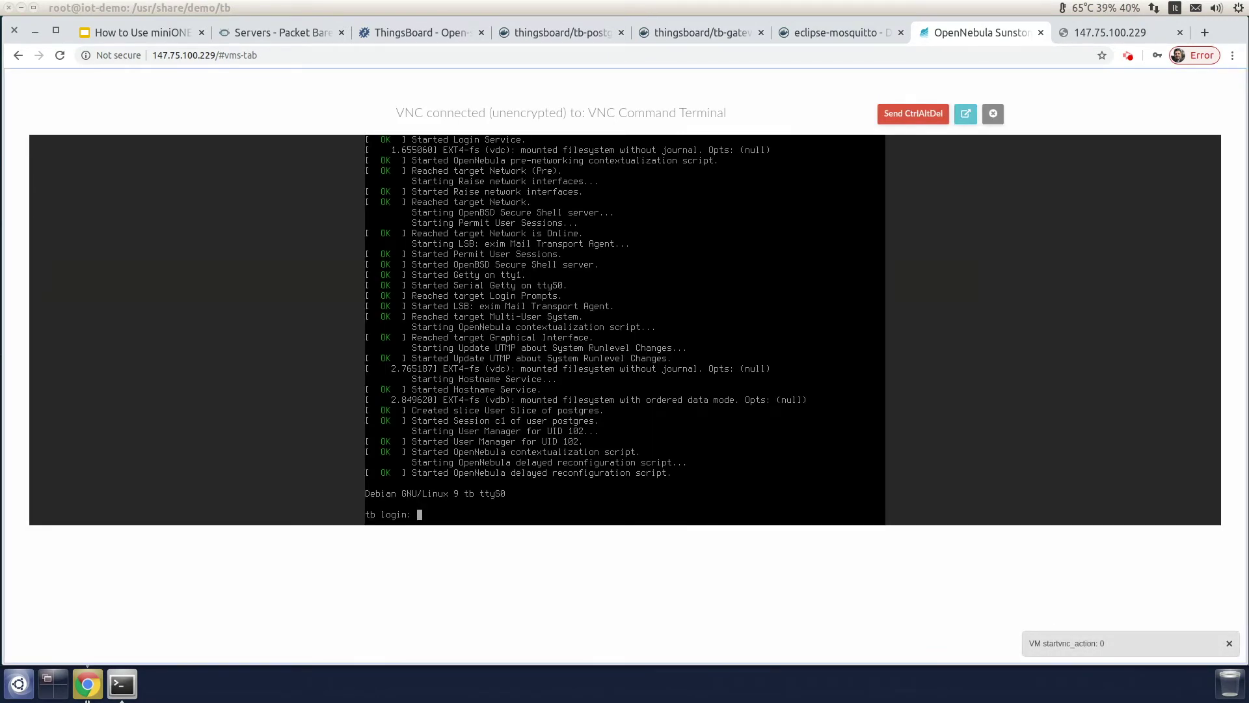
Step: Log in as root and follow /tmp/tb-postgres.log with tail -f
text(root)
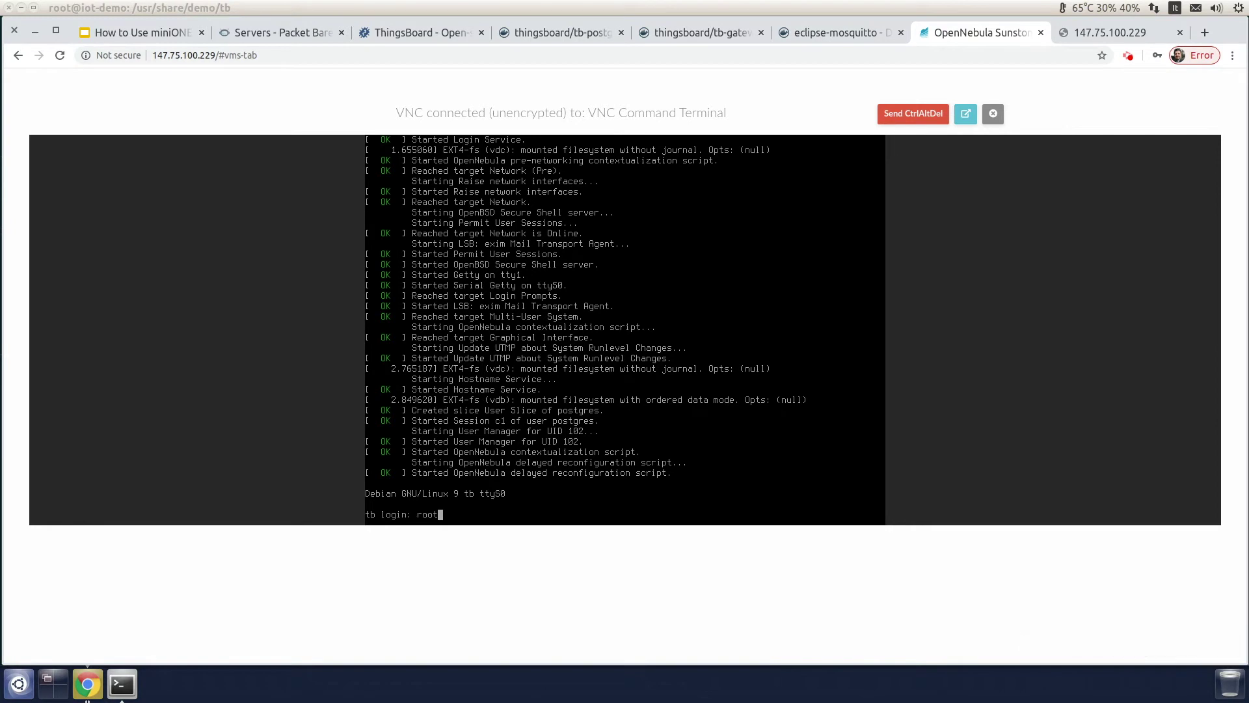
key(Return)
key(Return)
text(tail -f /tmp)
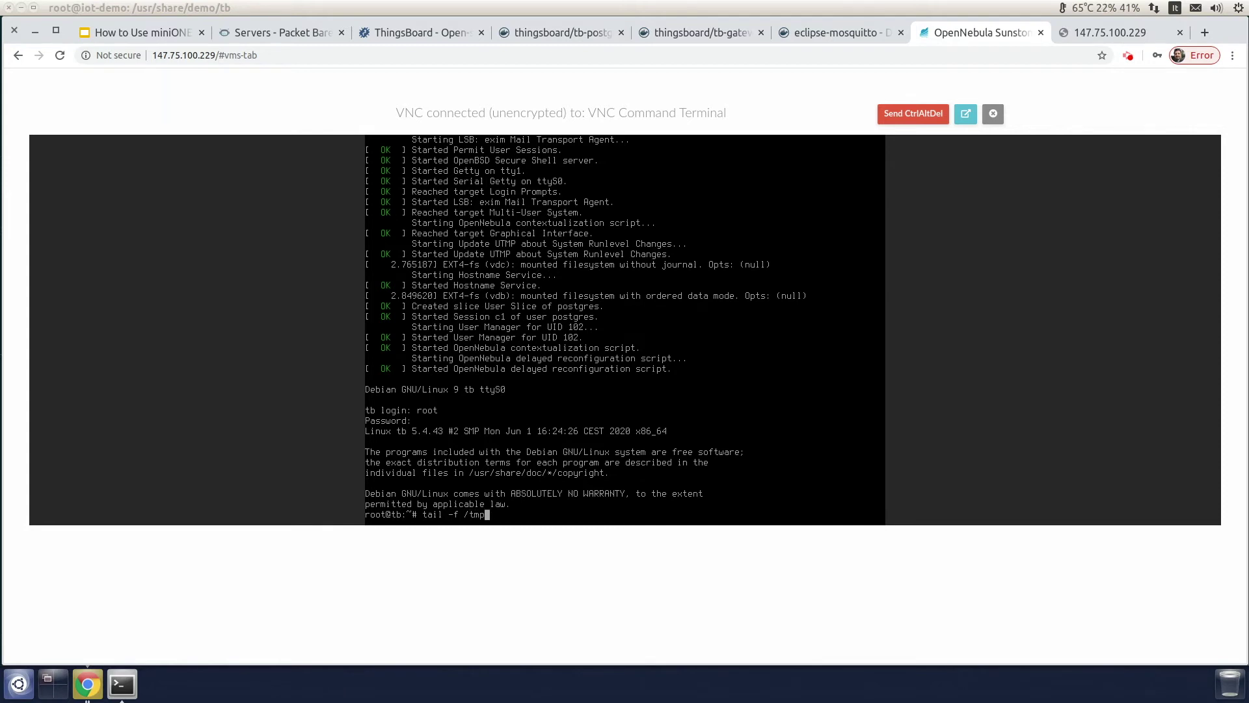
text(/tb-p)
key(Tab)
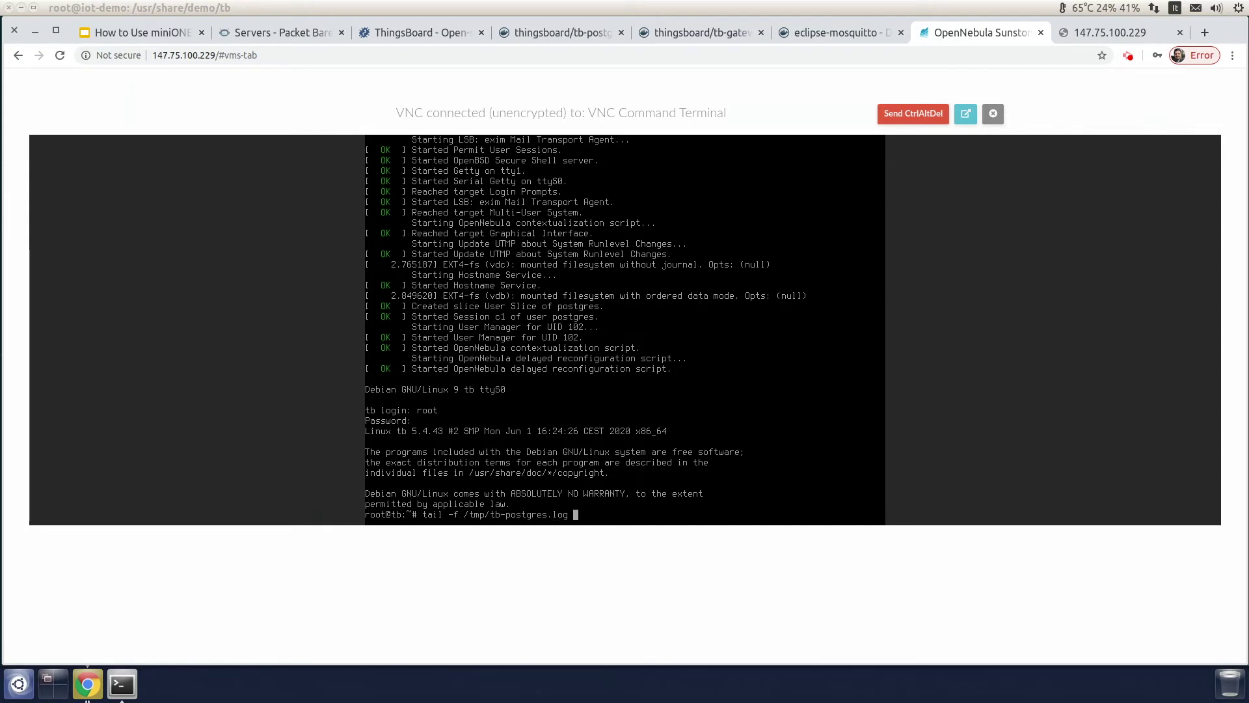
key(Return)
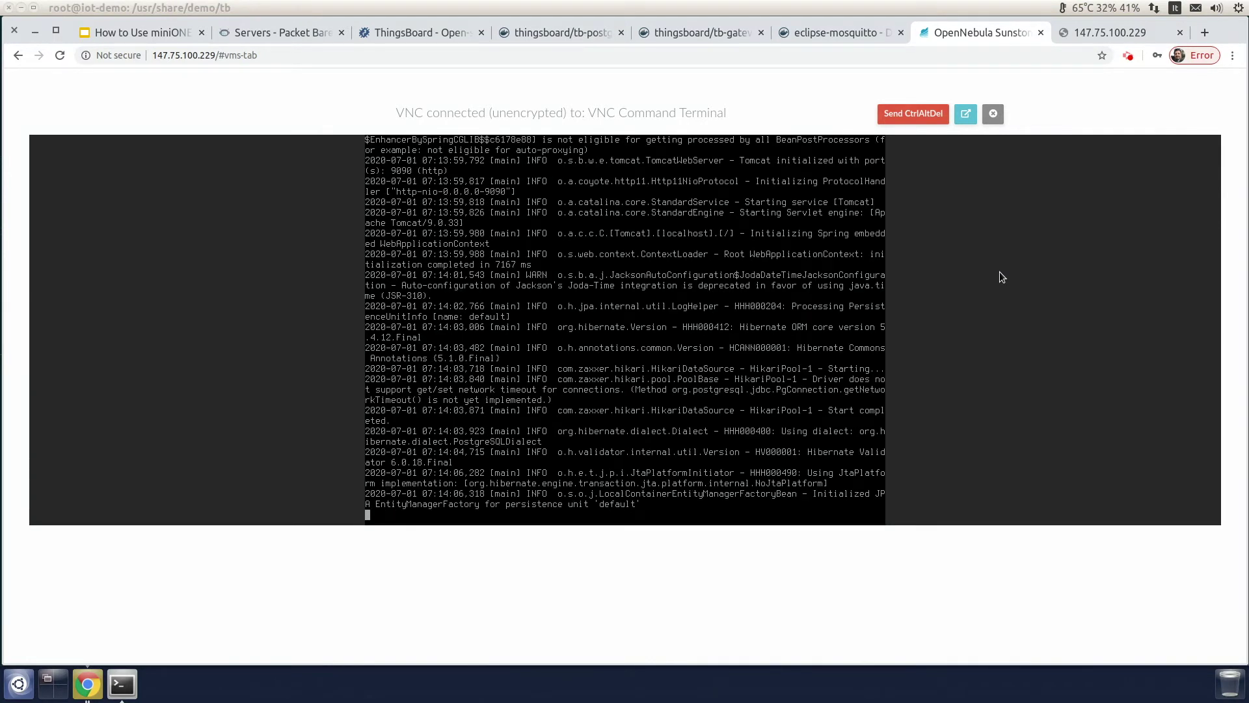
Step: Reload the ThingsBoard address until its login page appears
click(1103, 31)
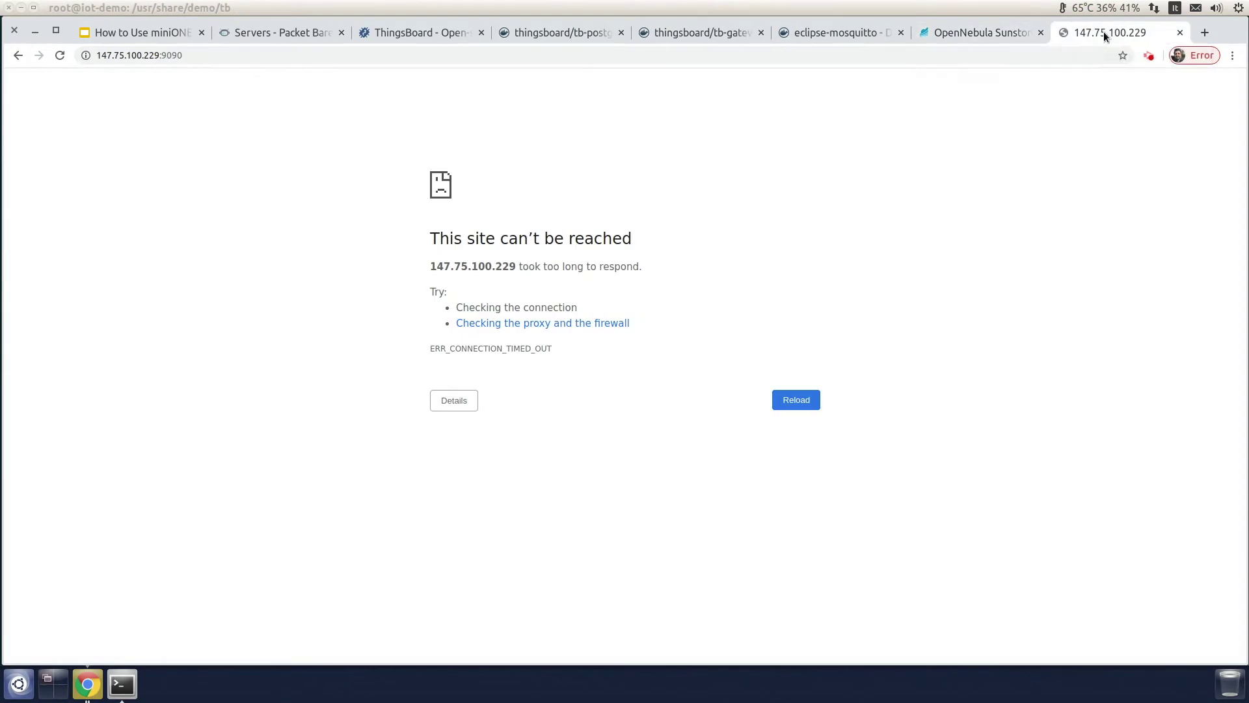
double_click(177, 56)
click(196, 56)
key(Return)
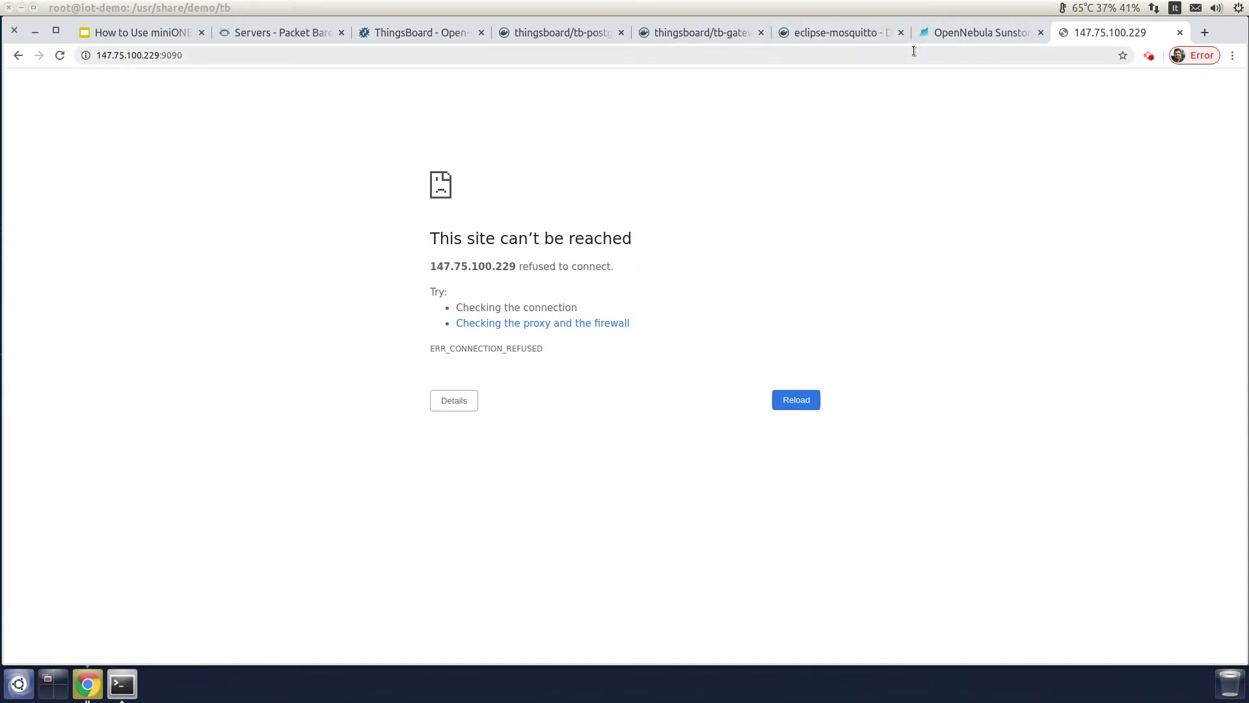
key(F5)
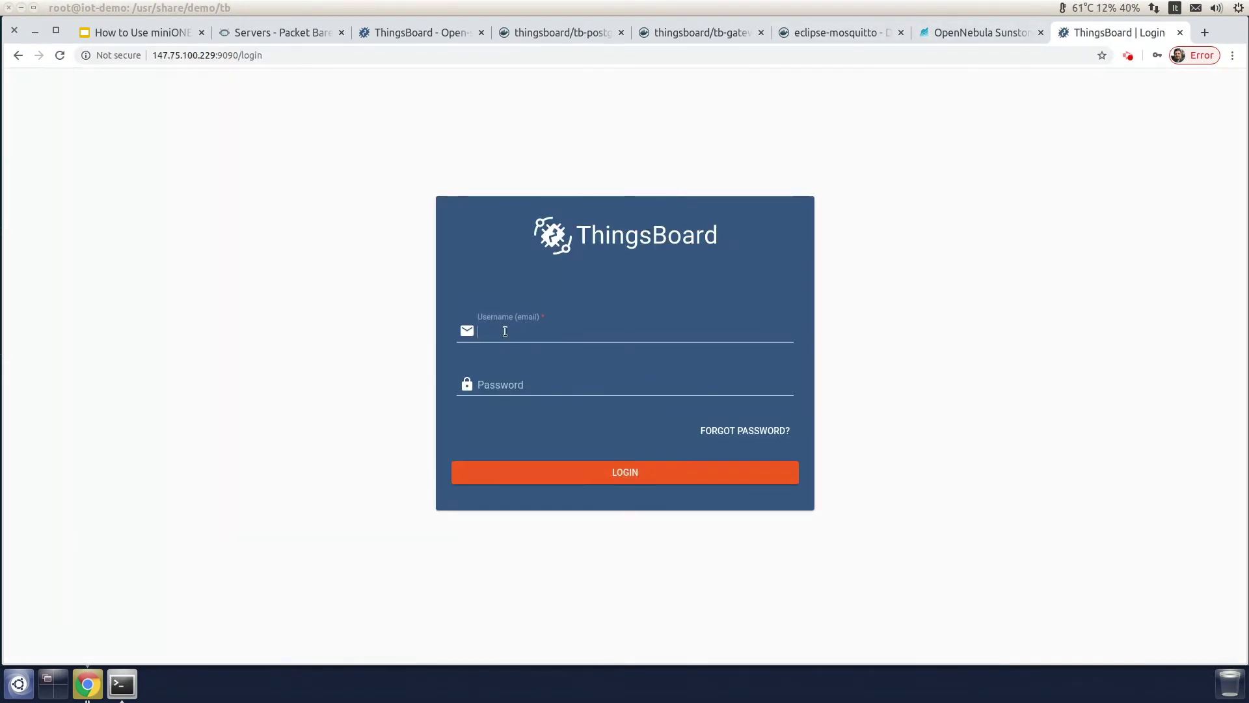
Step: Log in as the tenant administrator and show the Dashboards list
click(505, 331)
text(thin)
key(BackSpace)
key(BackSpace)
click(524, 354)
click(528, 384)
text(tenant)
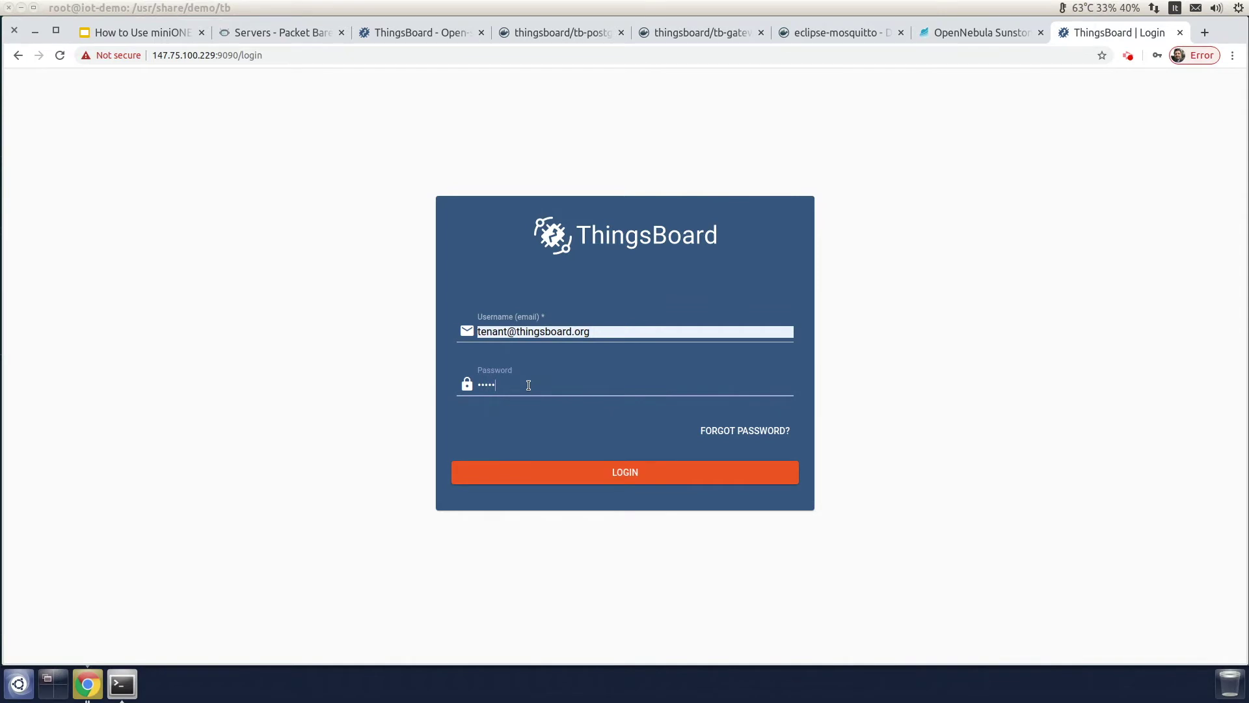
click(623, 466)
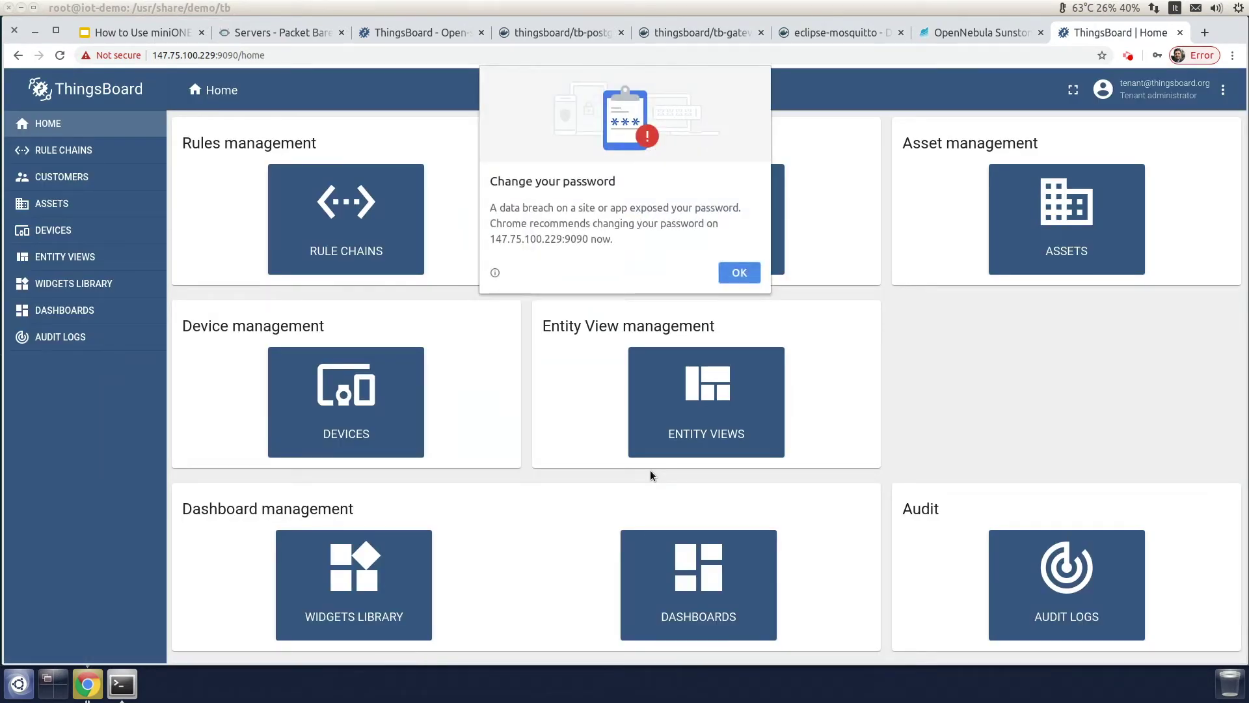
click(740, 273)
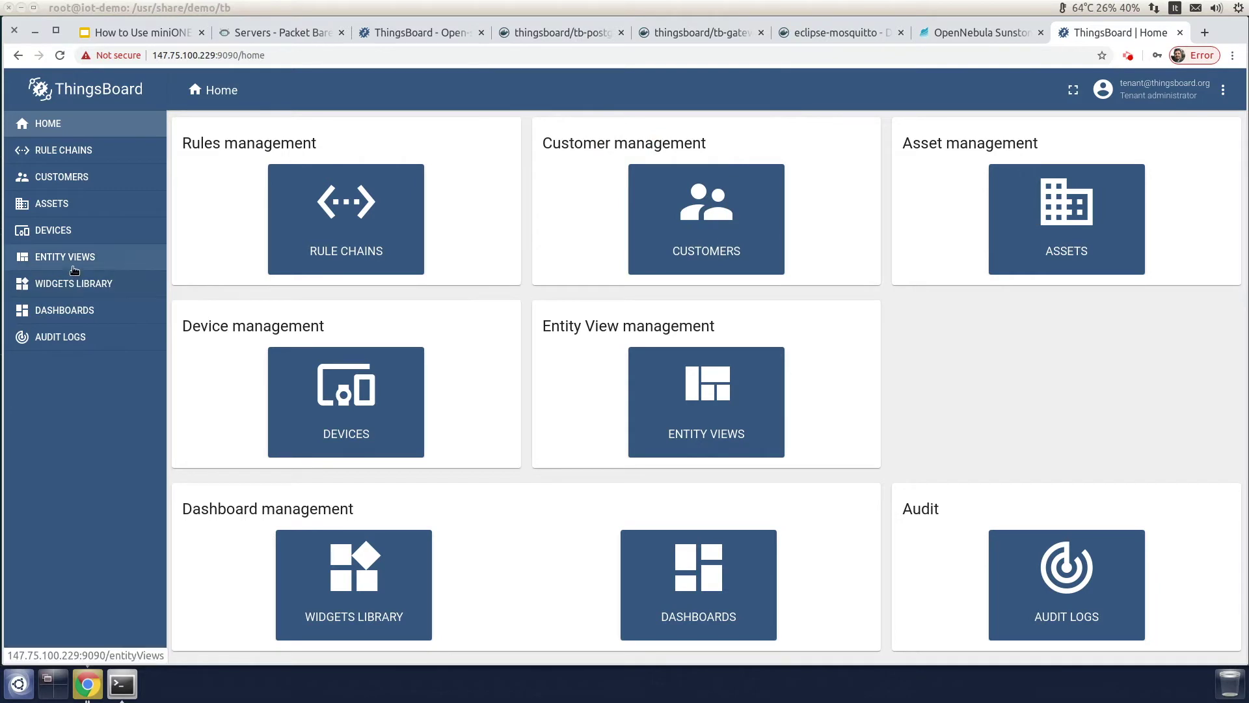
click(56, 312)
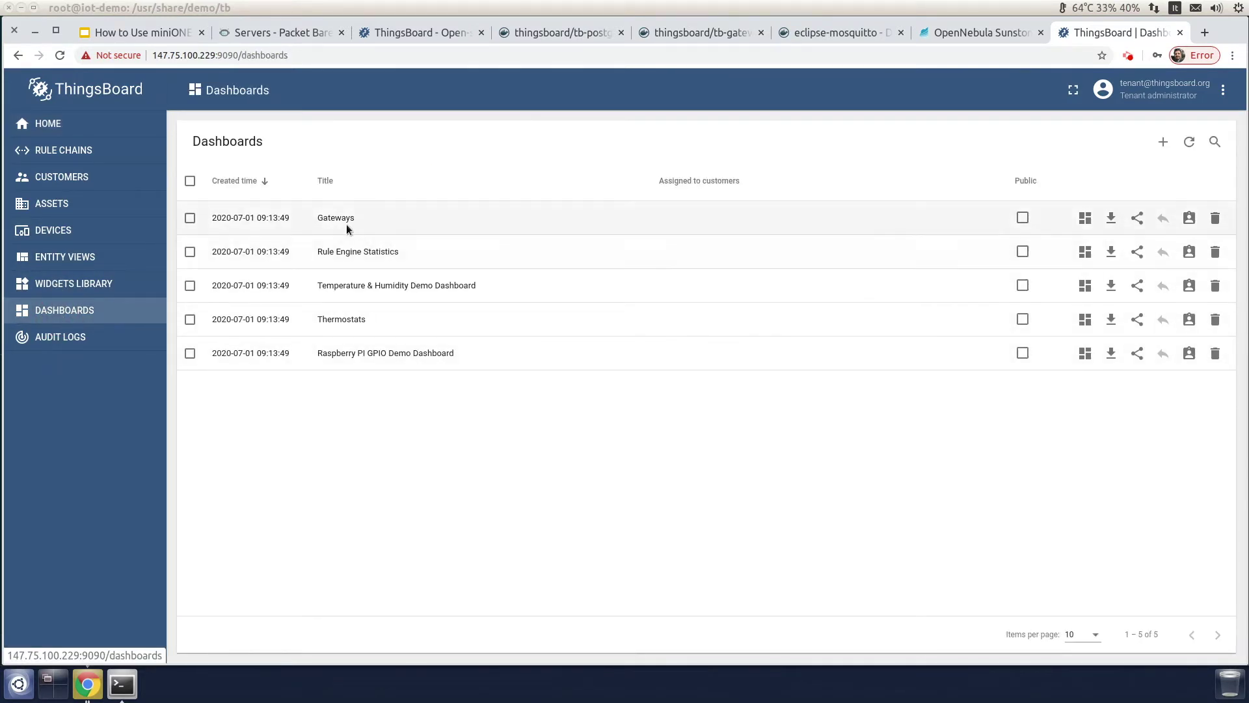
Step: Create a 'DEMO Gateway' device labelled 'Demo' on ThingsBoard's Gateways dashboard, then switch back to Terminal
click(1086, 218)
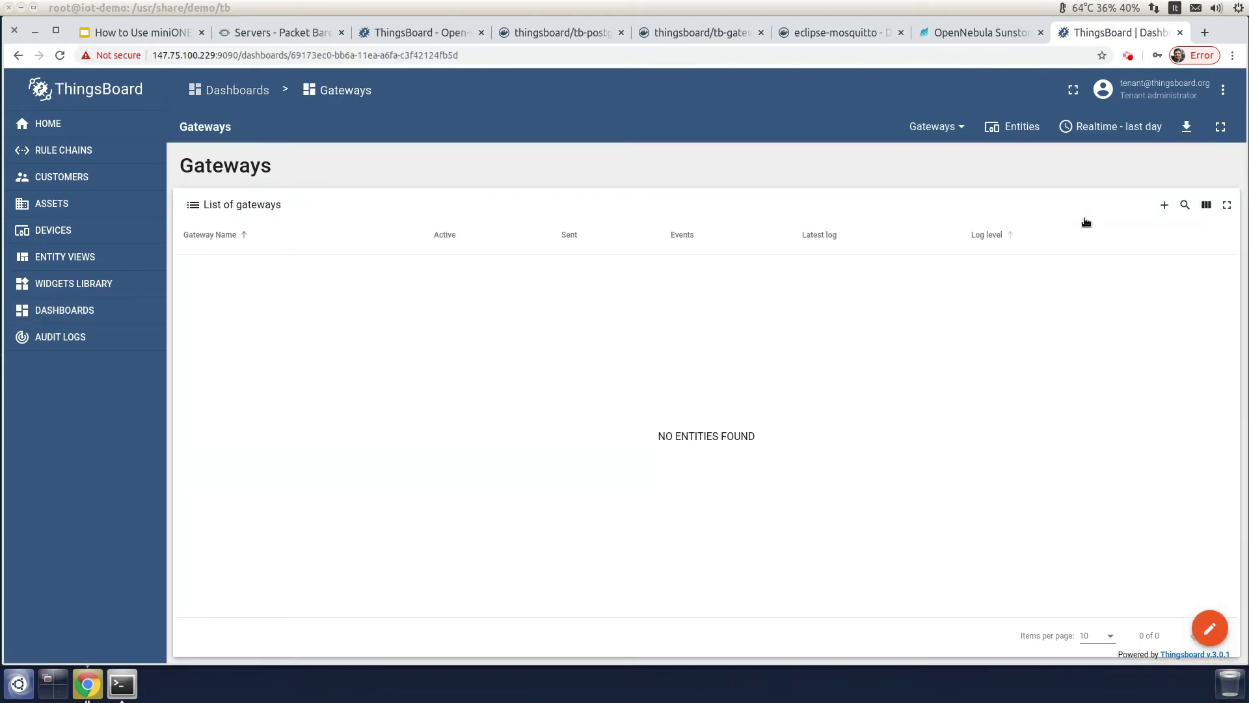
click(1165, 205)
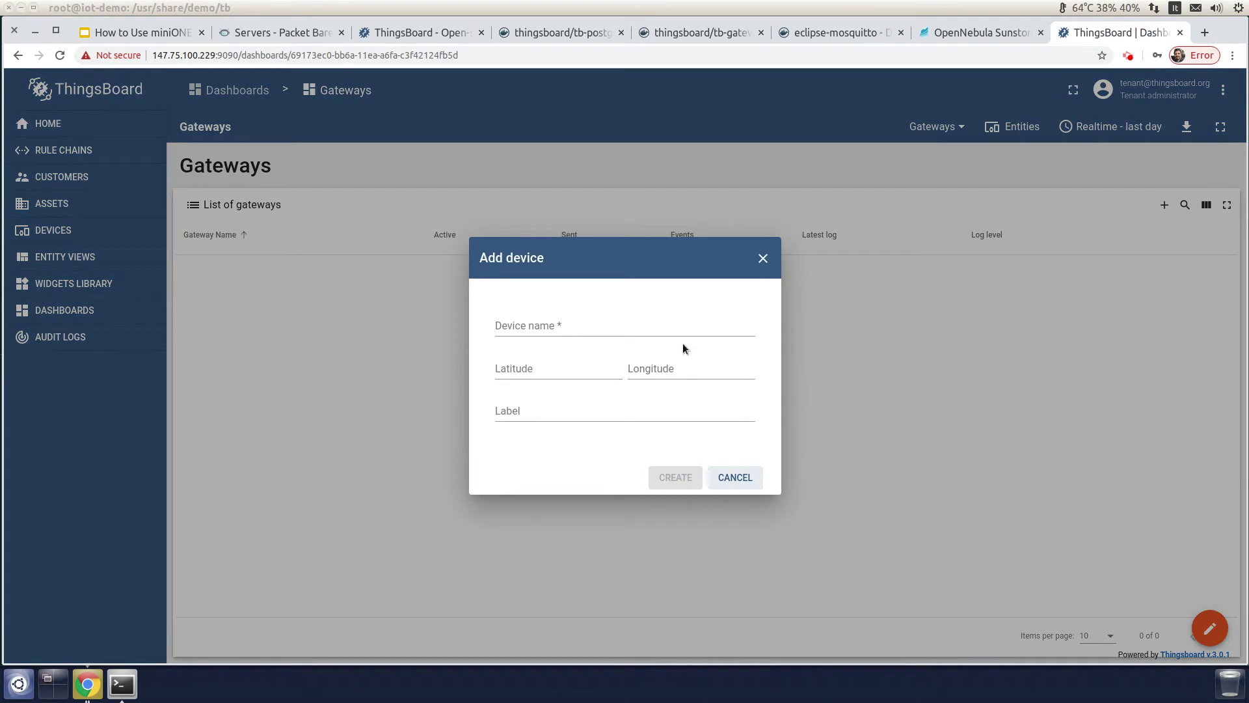
click(584, 333)
click(564, 346)
click(555, 413)
click(544, 440)
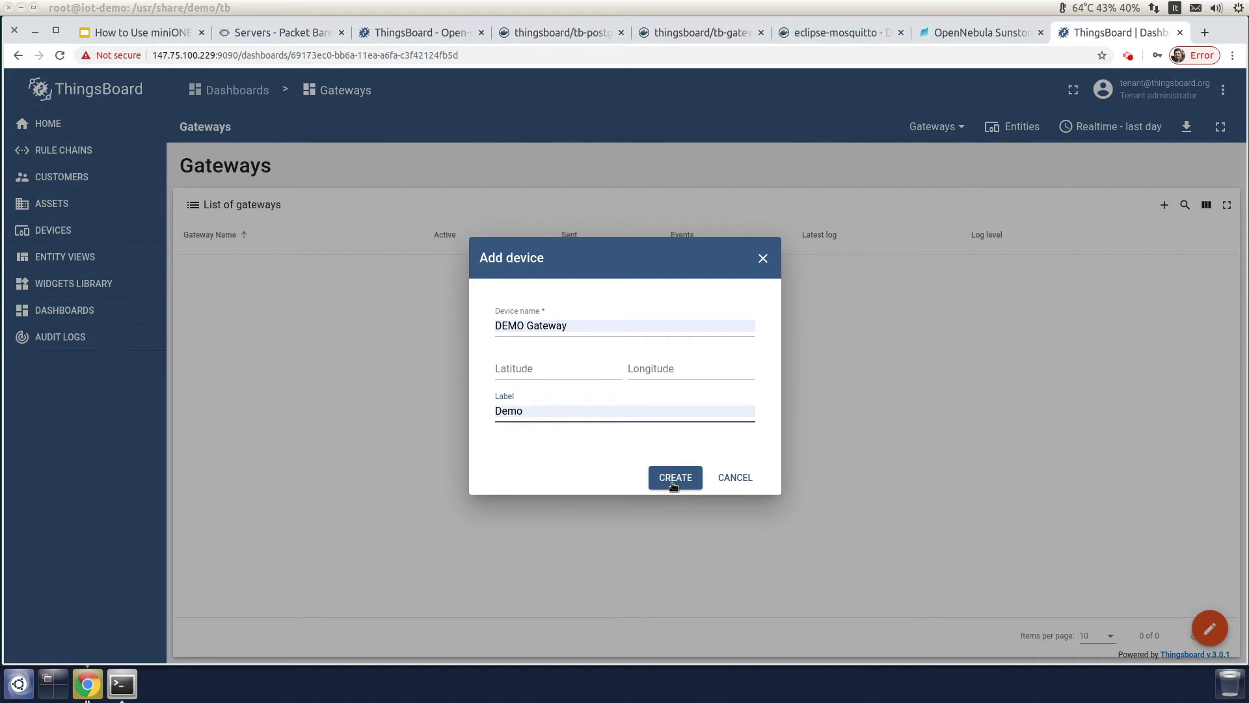
click(673, 482)
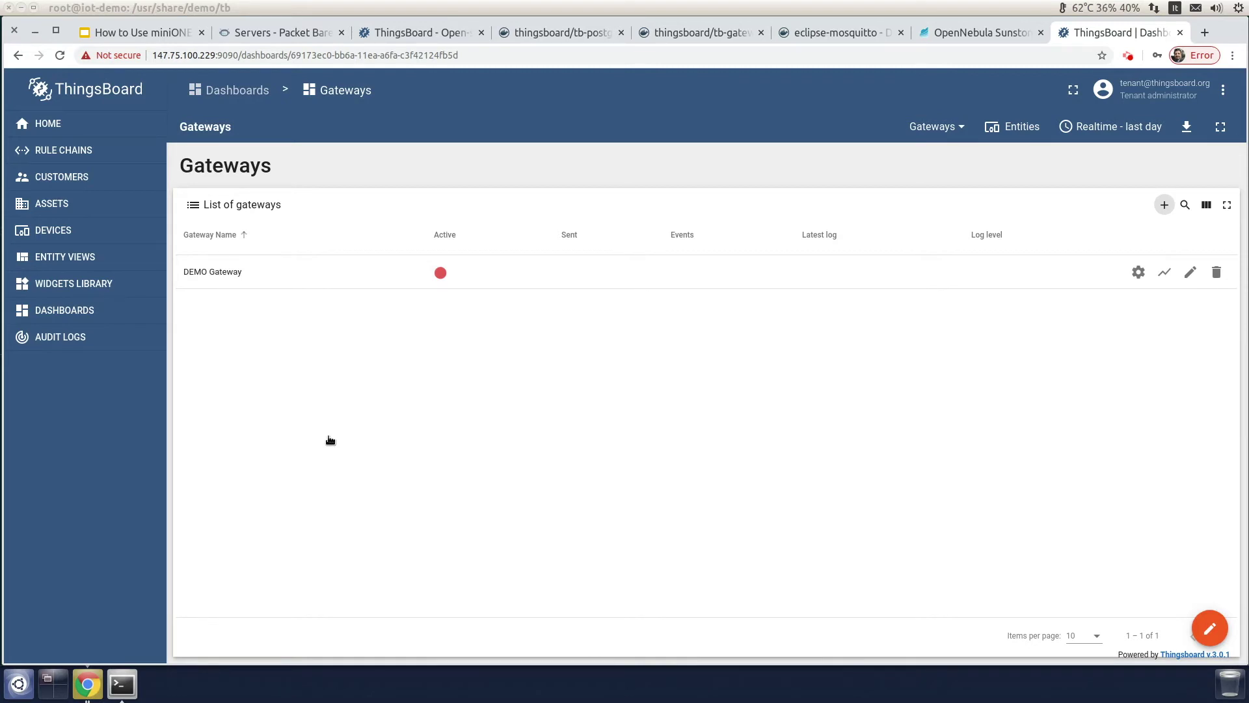
click(121, 683)
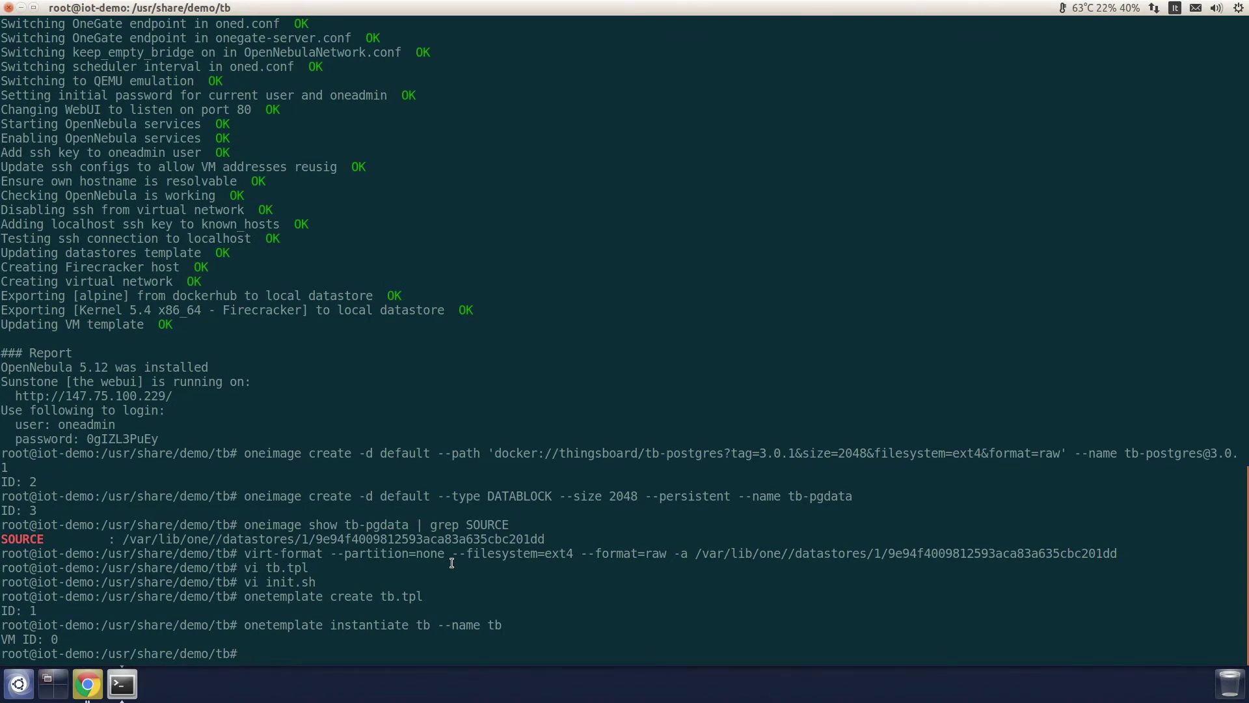
Step: Run /tmp/minione for a Packet edge Firecracker node in sjc1 with the eclipse-mosquitto app
text(/tmp/minione --node --firecracker )
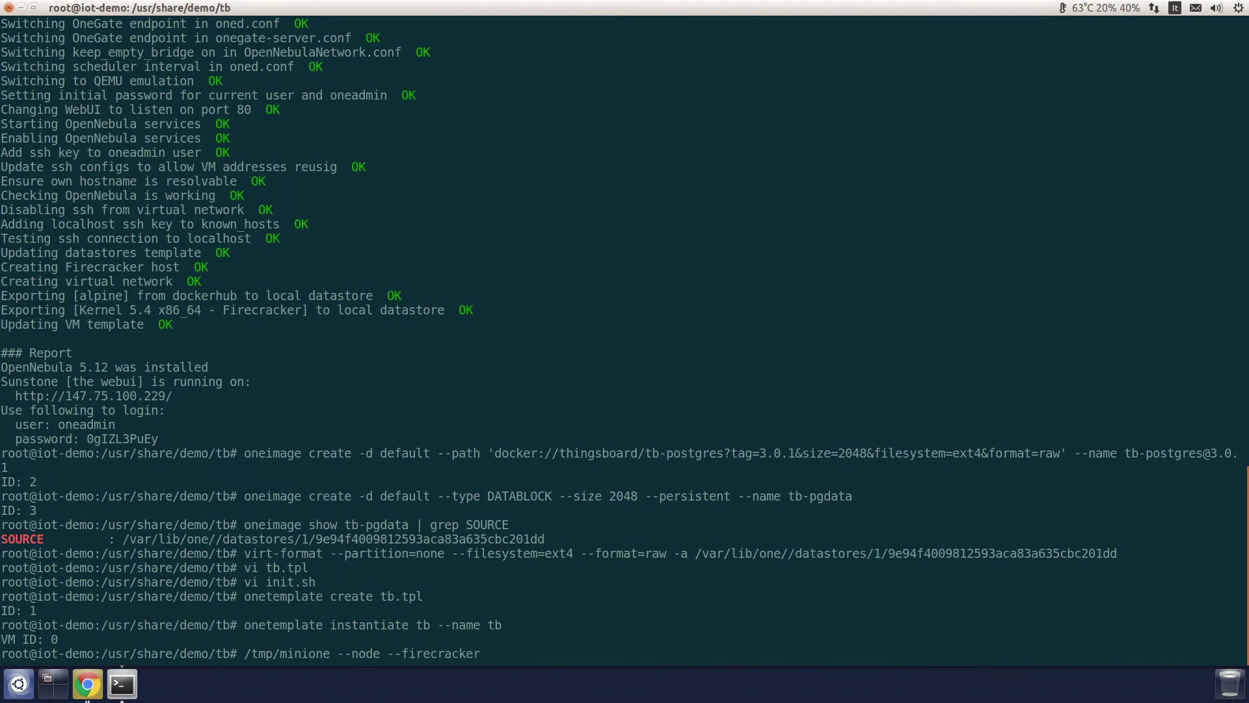
text(--edge packet --edge-packet-token $OT)
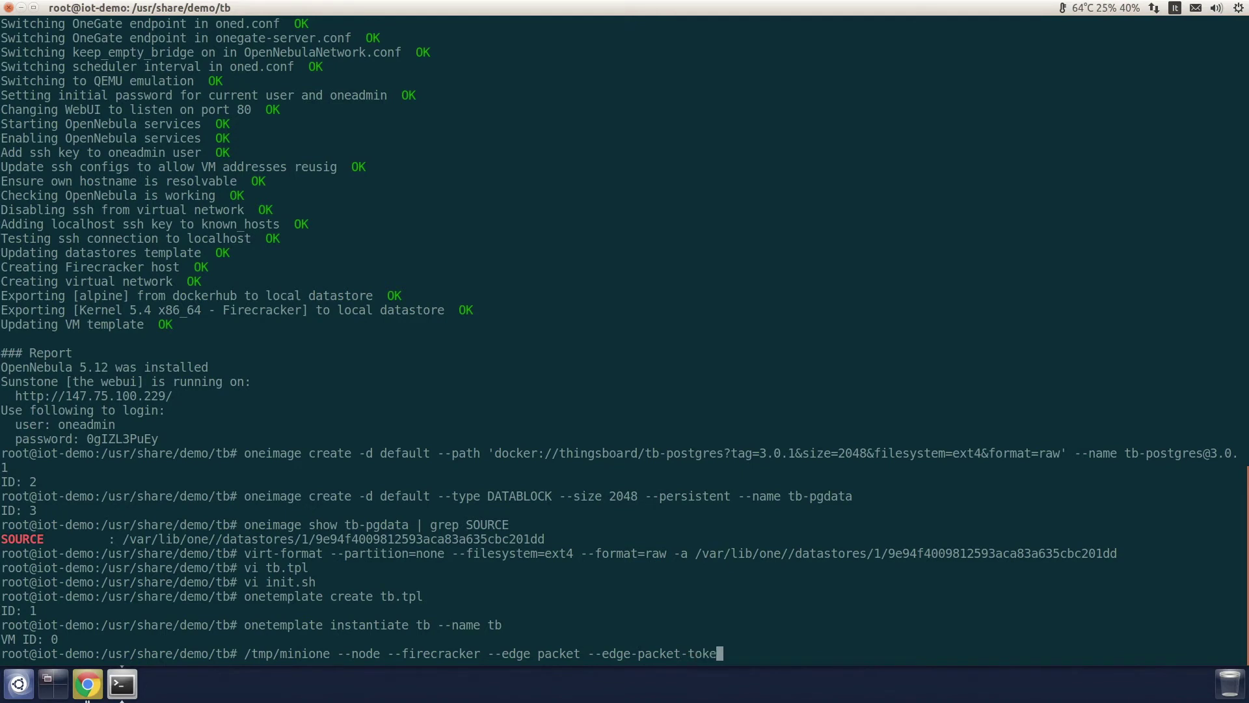
key(BackSpace)
key(BackSpace)
text(TOKEN --edge-pack)
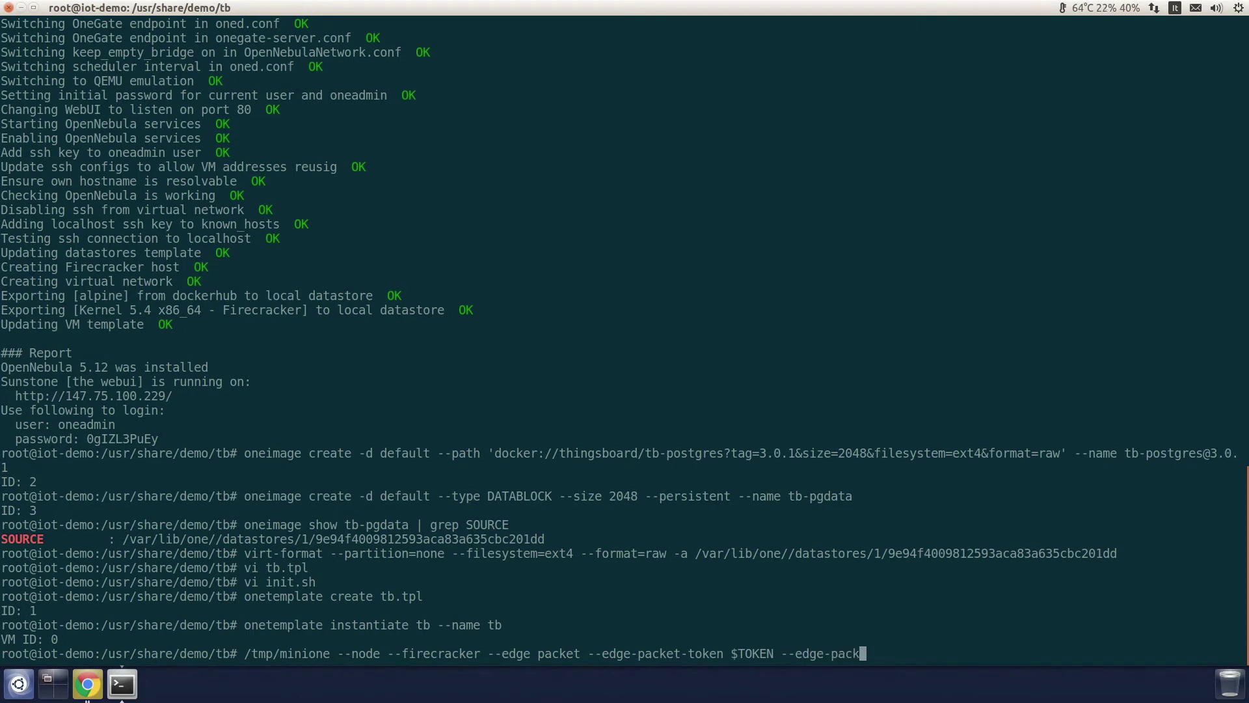
text(et-peoje)
key(BackSpace)
key(BackSpace)
key(BackSpace)
key(BackSpace)
text(roject $PROJECT --edge-packet-facility sjc1 )
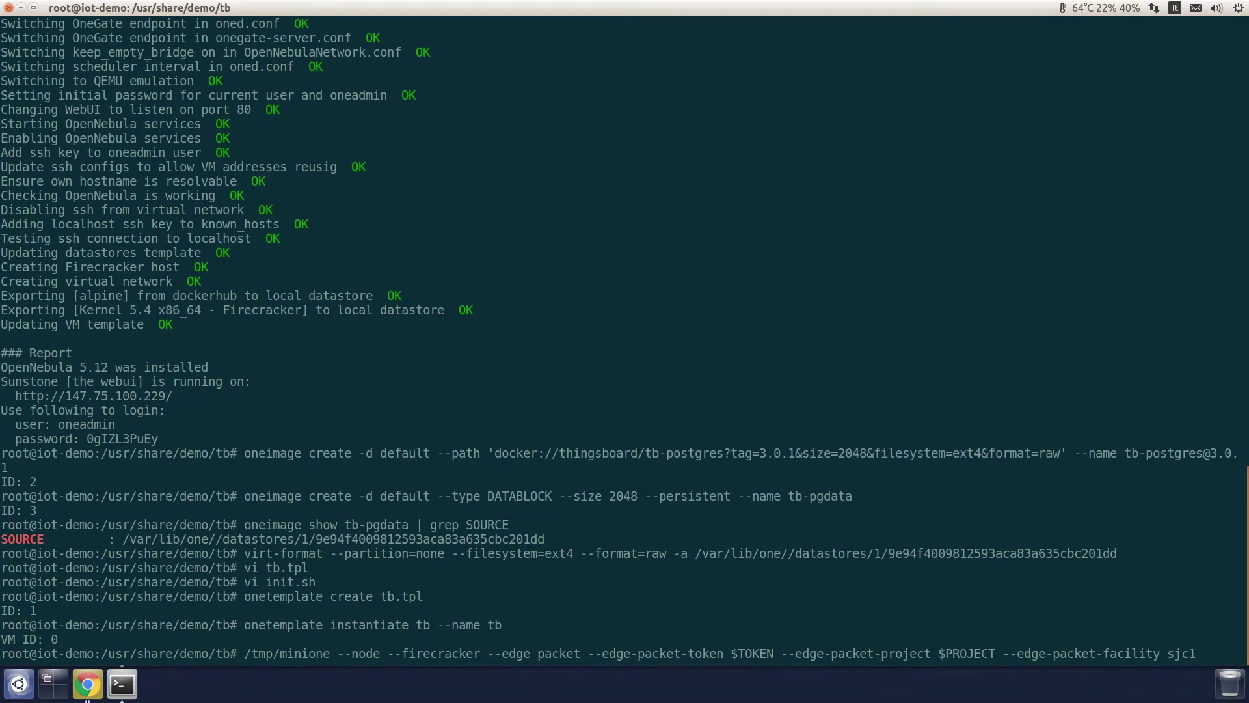
text(--fc-market)
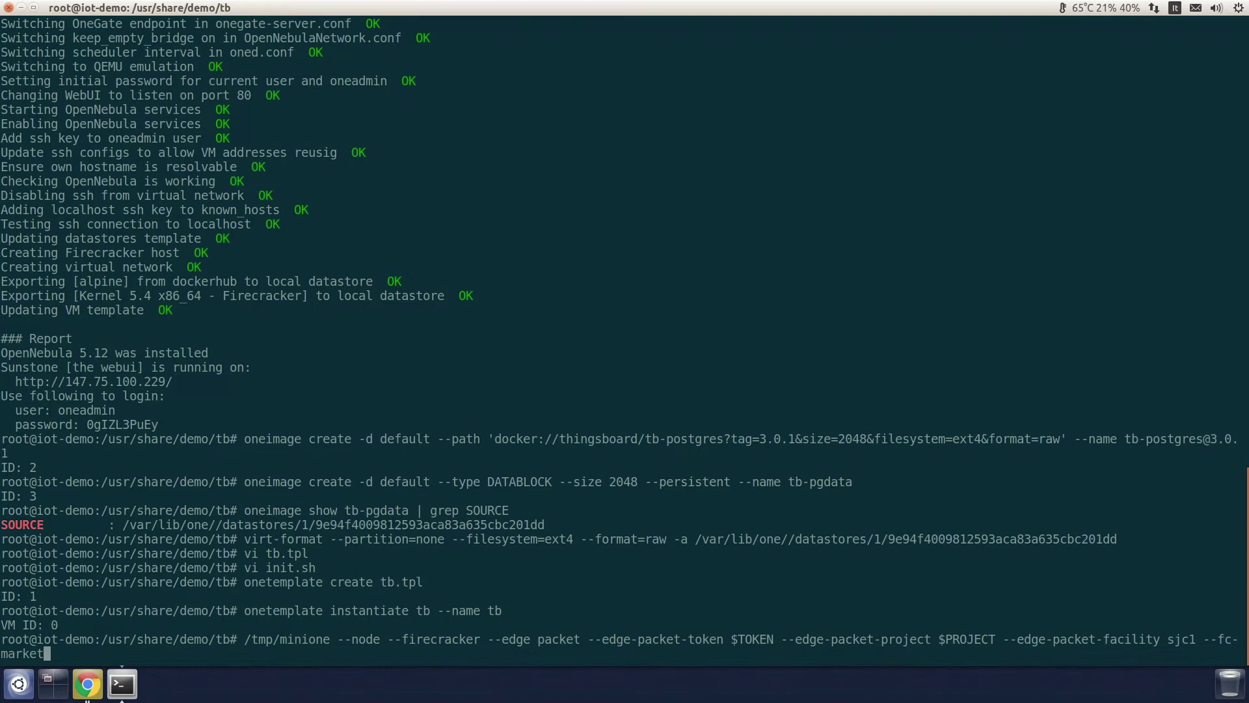
text(app-name eclipse-mosquitto)
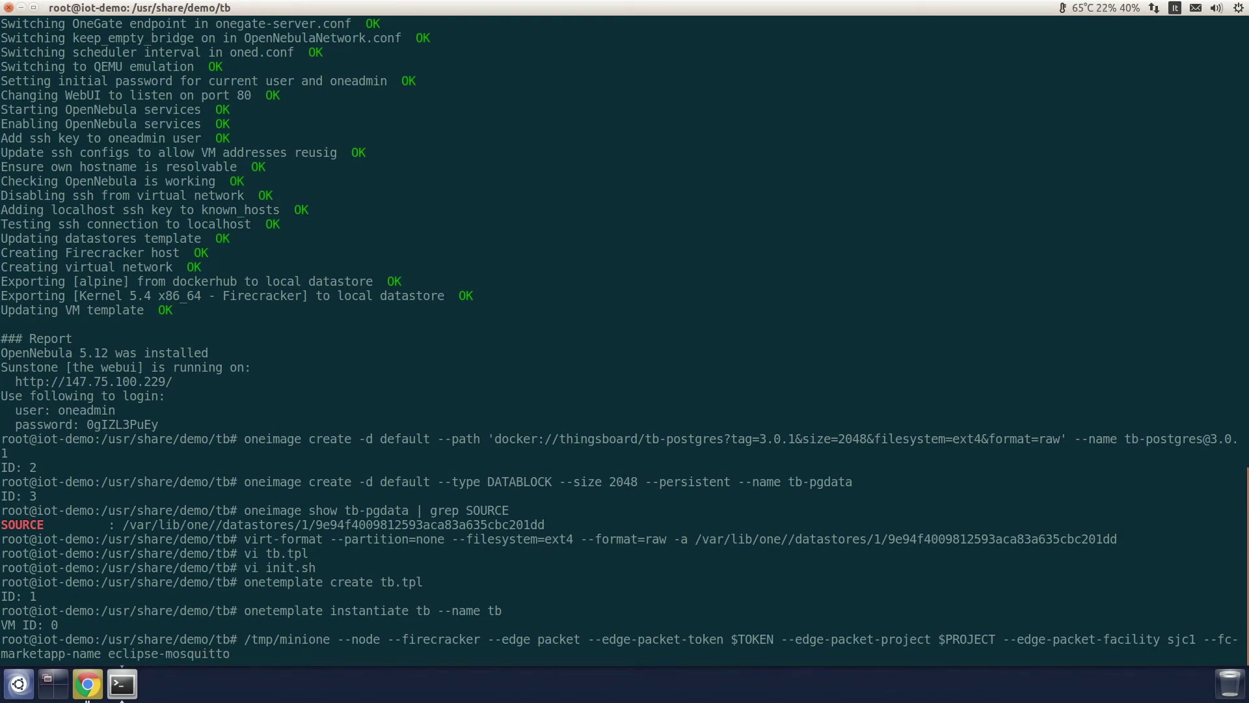
text( --yes)
key(Return)
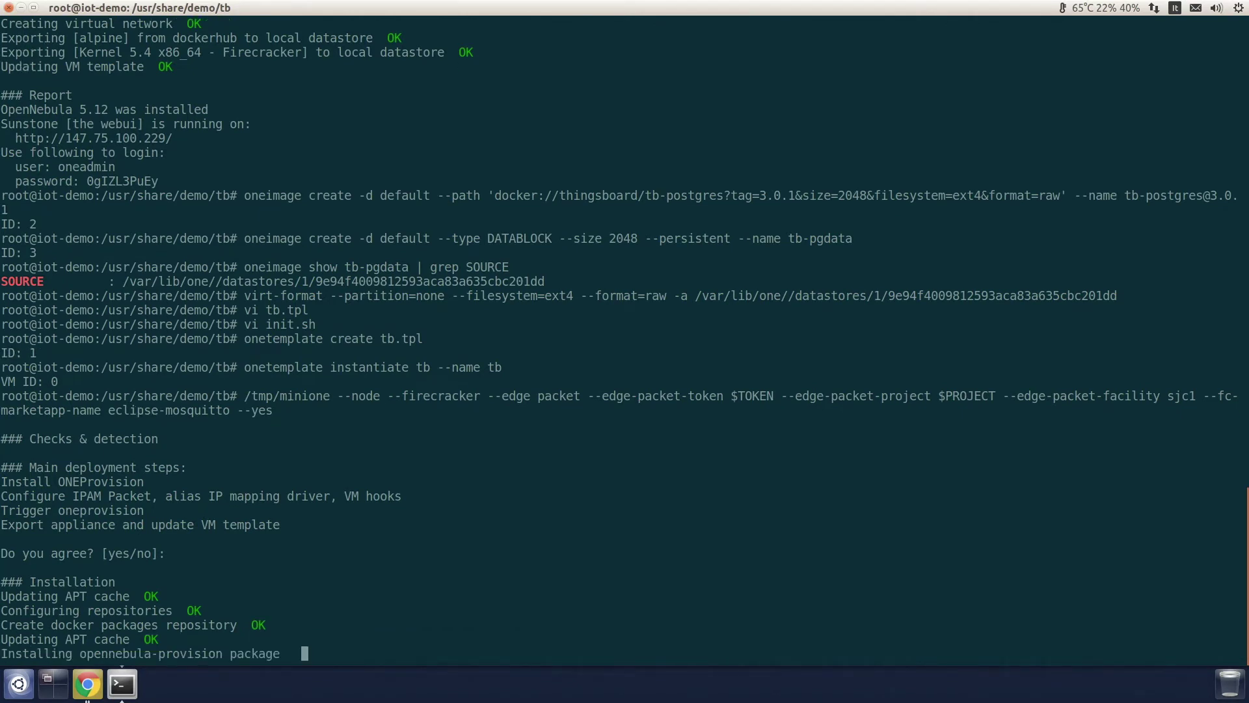
click(87, 683)
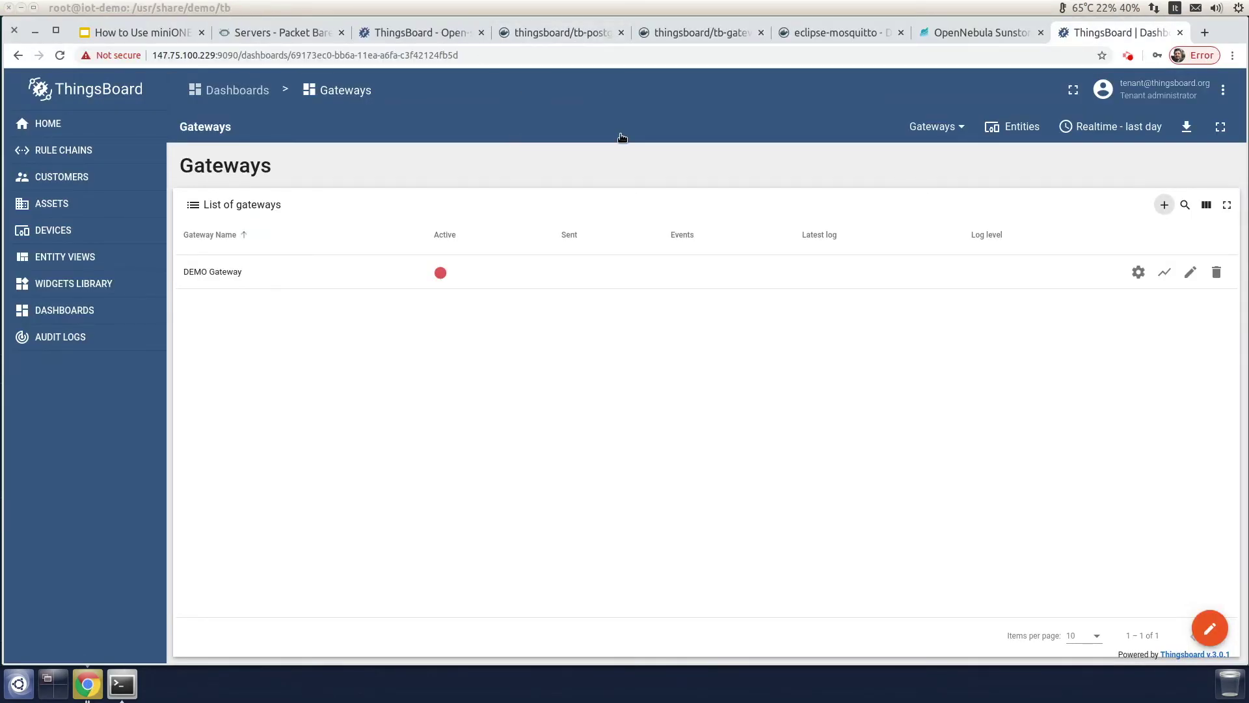
Step: Return to Sunstone, close the VM console and check the new edge host under Hosts
click(123, 683)
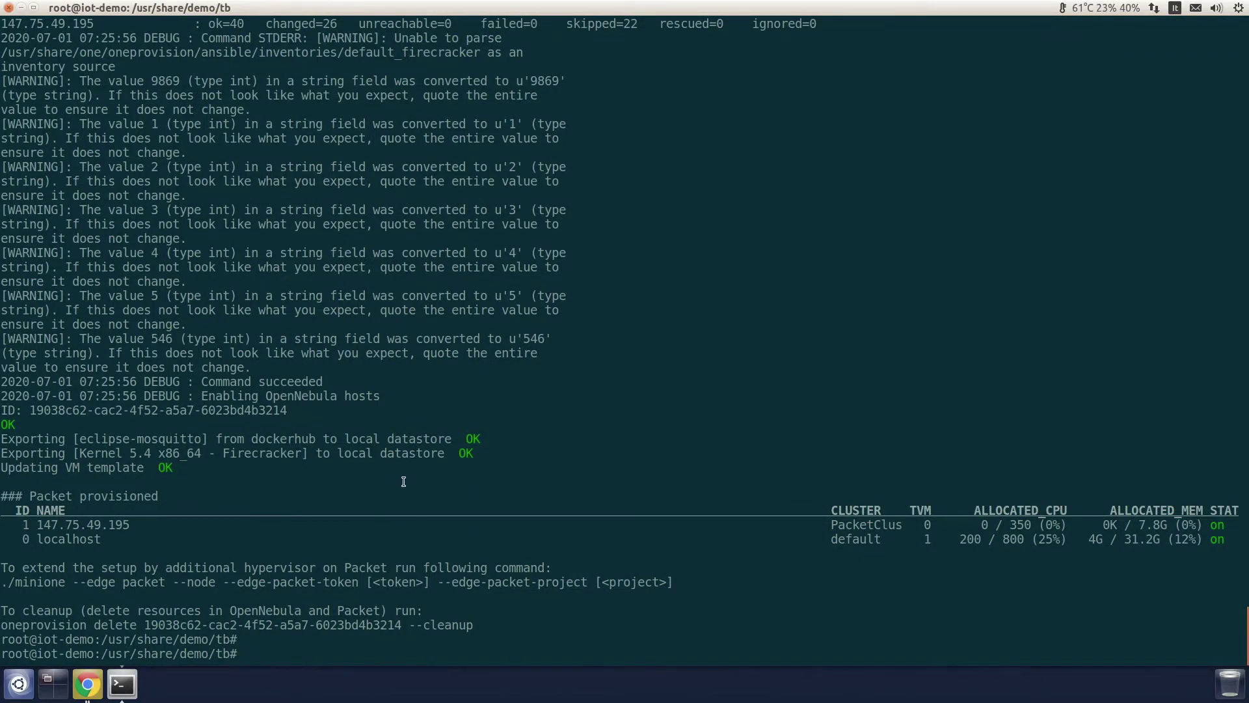
click(88, 687)
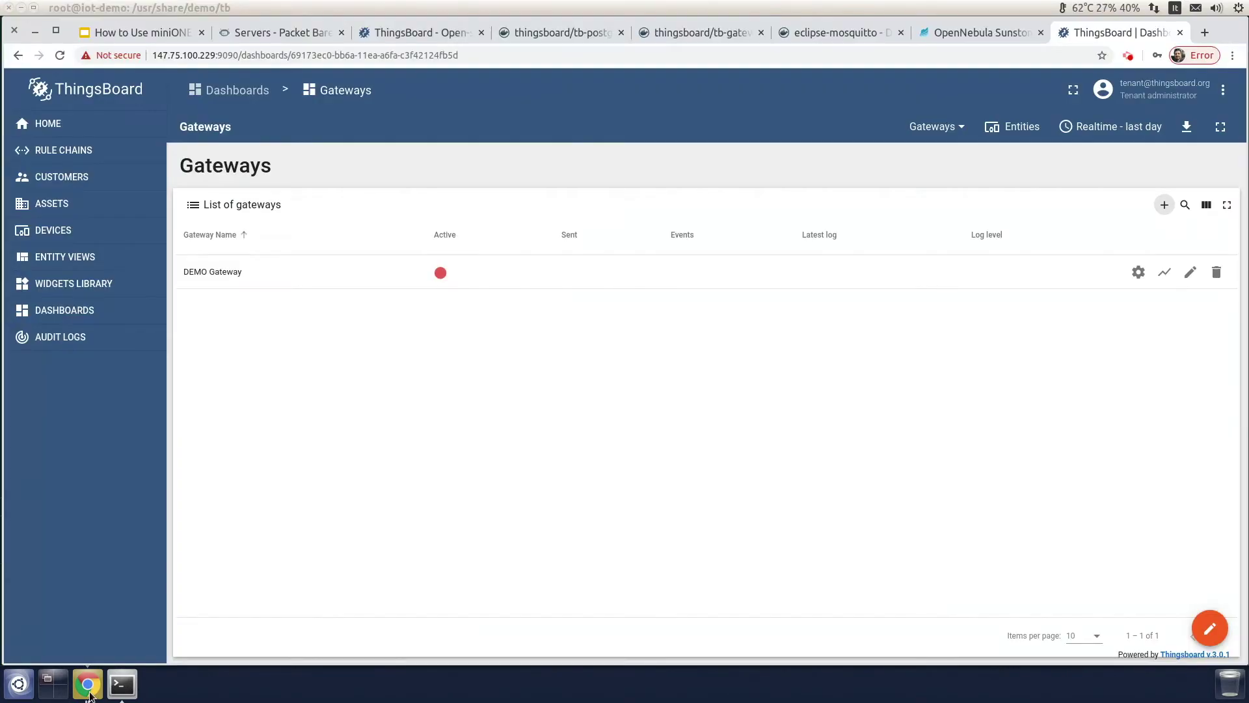
click(945, 34)
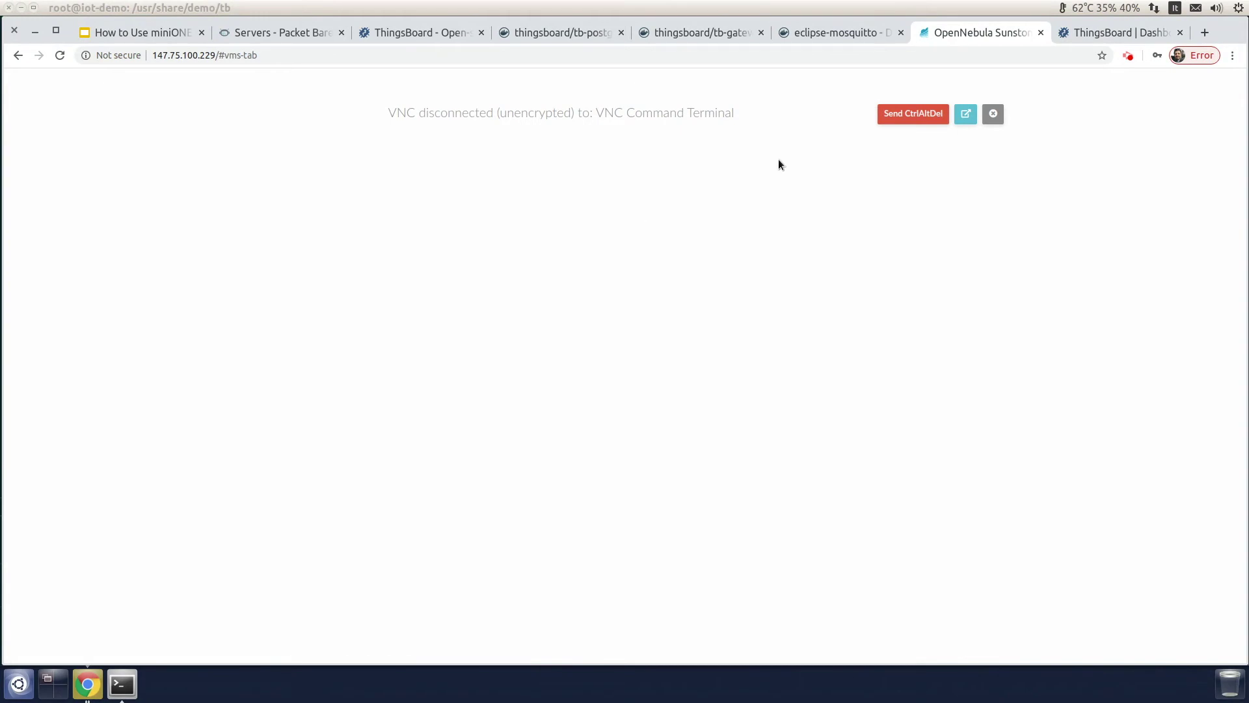
click(993, 115)
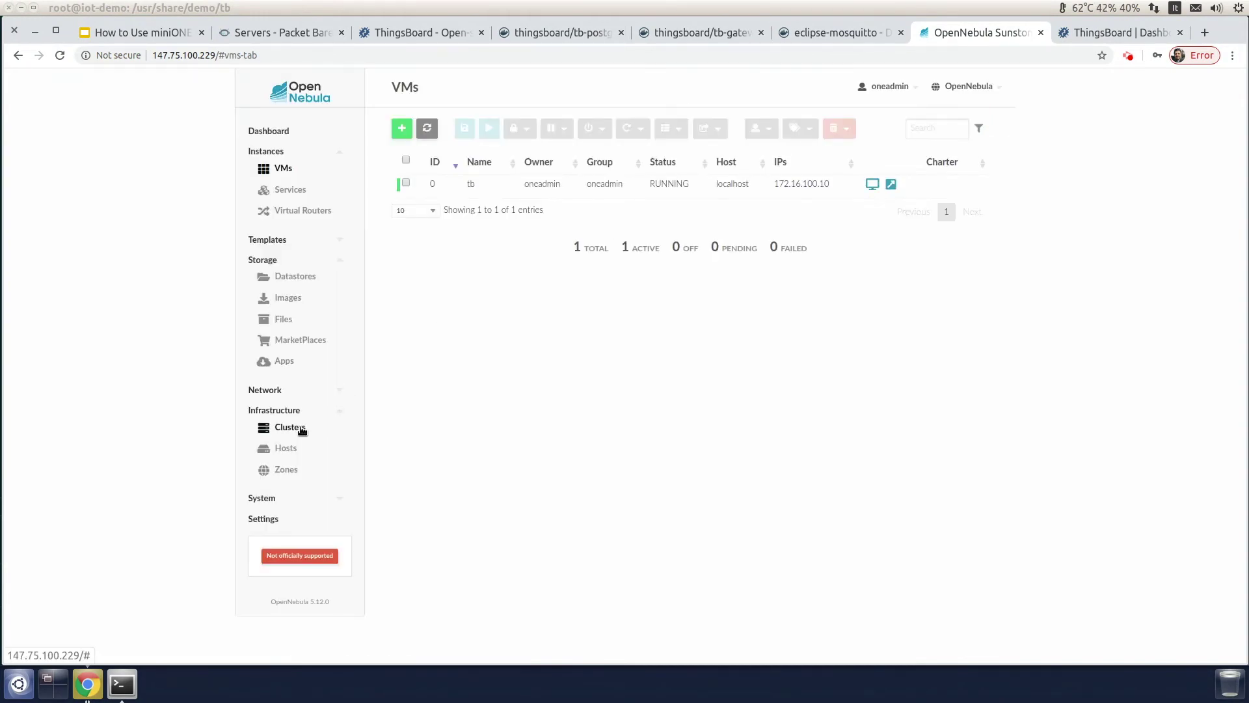
click(289, 450)
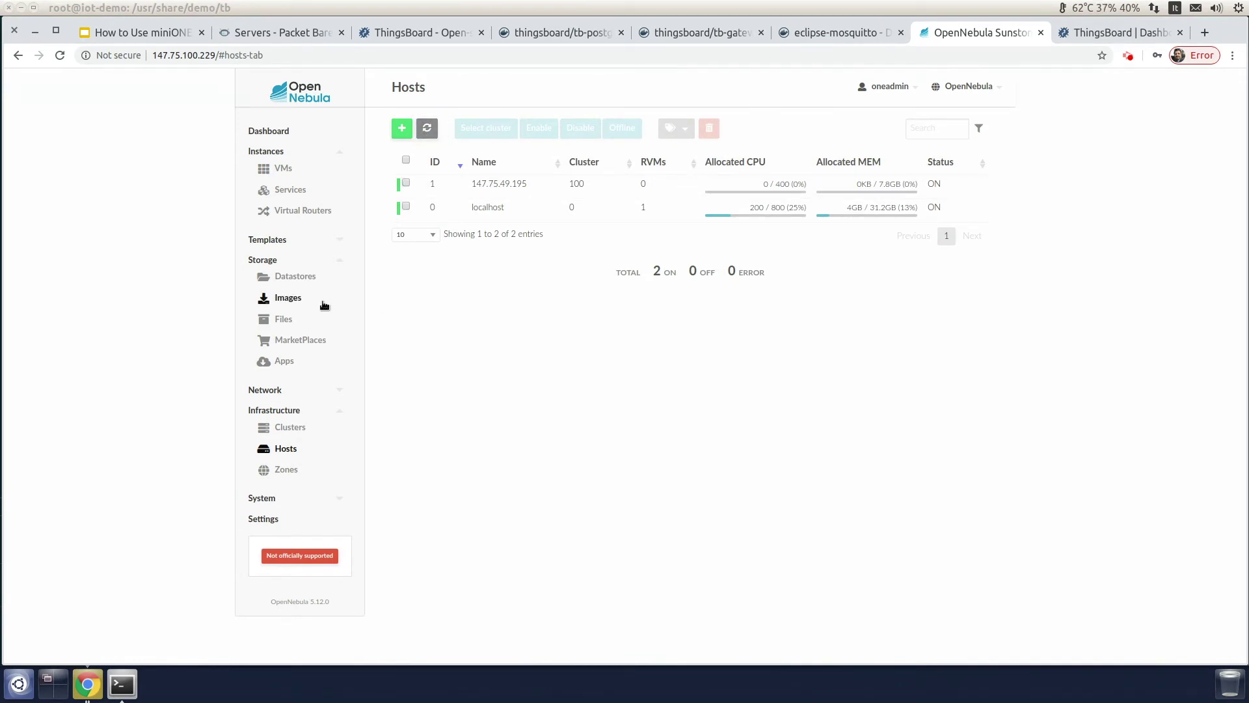
Step: Review the eclipse-mosquitto image under Images and bring up the VM Templates list
click(298, 303)
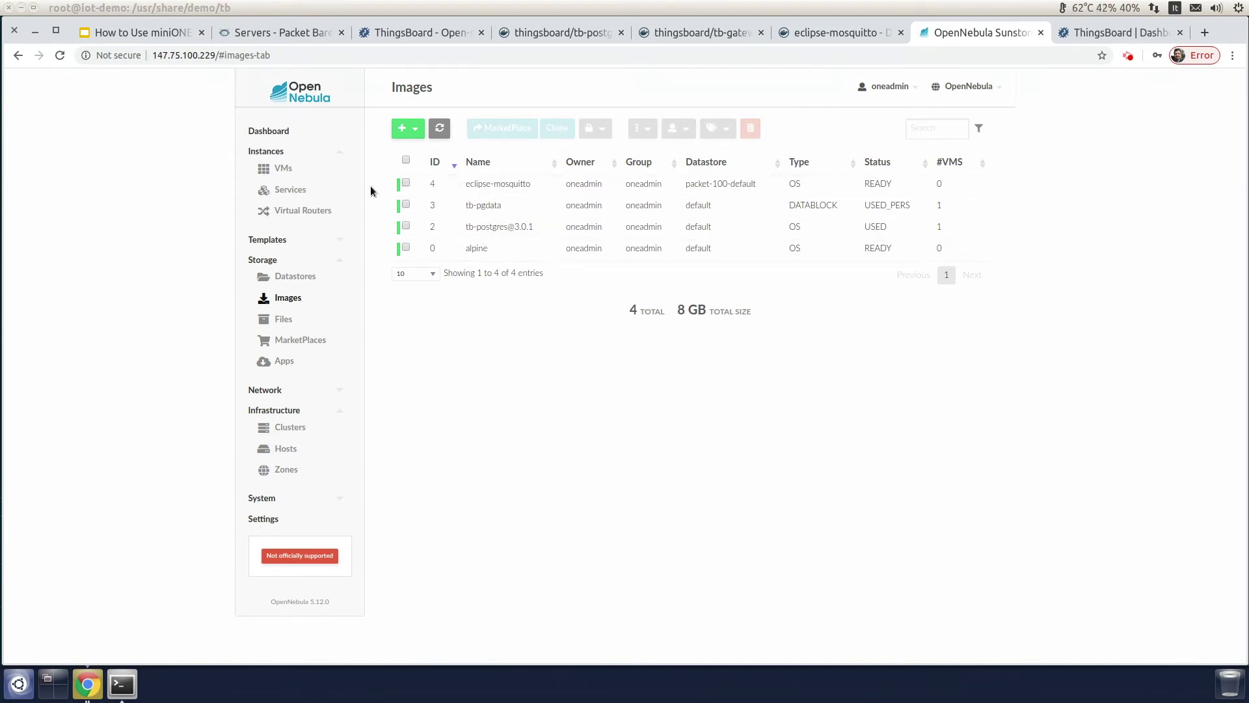
click(270, 244)
click(279, 256)
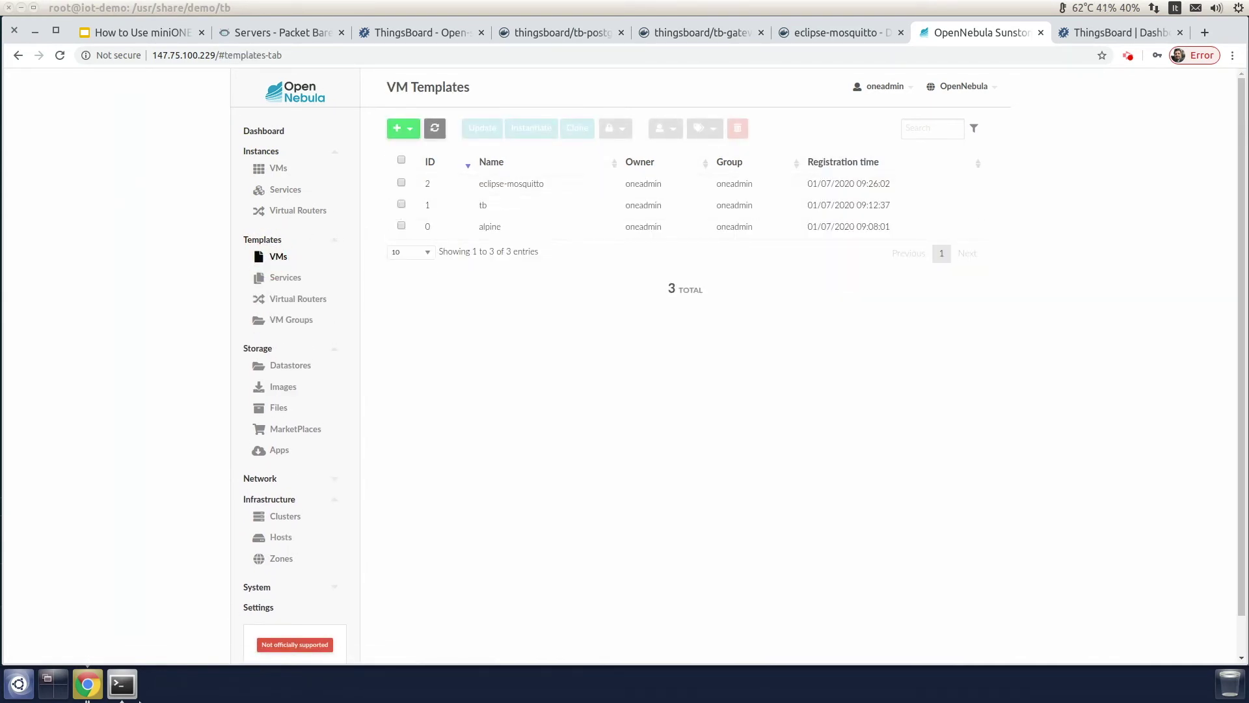
click(123, 684)
Step: Go up one level and change into the mqtt folder
text(cd ..)
key(Return)
text(cd m)
key(Tab)
key(Return)
Step: List the folder and read mqtt.tpl's NIC, NIC_ALIAS and FILES sections in vi without changes
text(ls)
key(Return)
text(vi mq)
key(Tab)
key(Return)
key(Up)
key(Up)
key(Up)
key(Up)
key(Up)
key(Up)
key(Up)
key(Up)
key(Up)
key(Up)
key(Up)
key(Up)
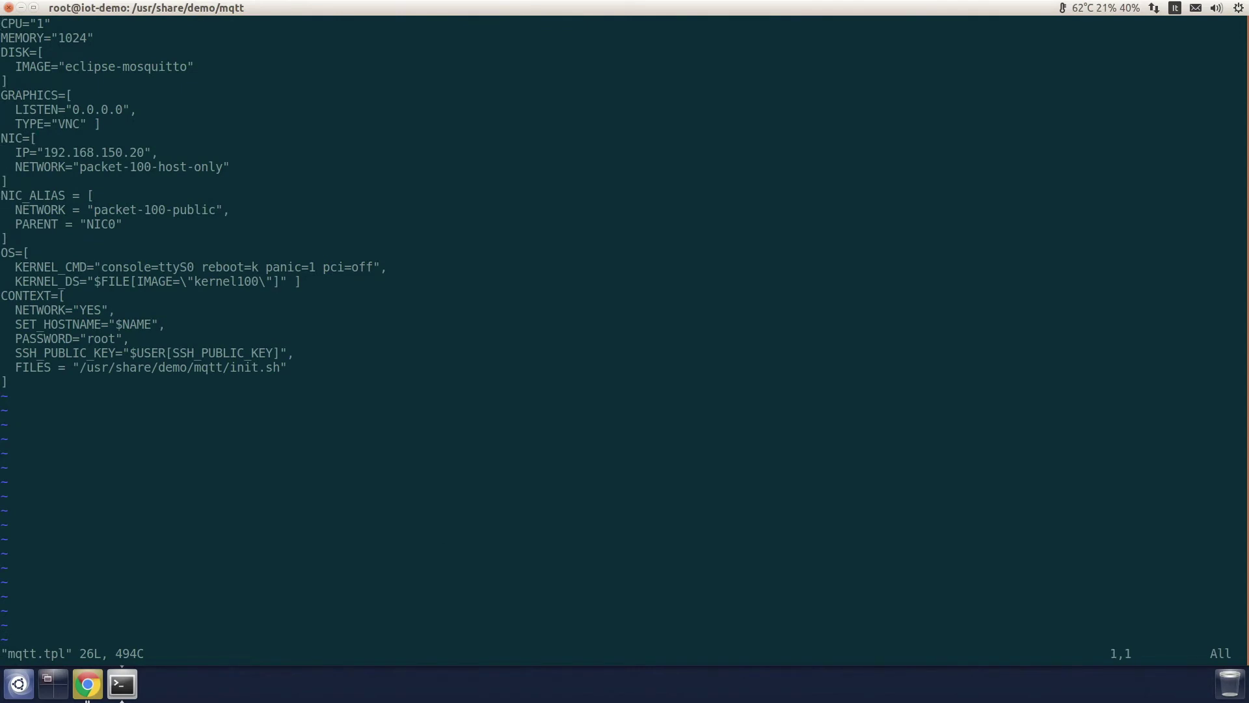
key(Down)
key(Down)
key(Down)
key(Down)
key(Down)
key(Down)
key(Down)
key(Down)
key(Down)
key(Down)
key(Down)
key(Down)
key(Up)
key(Up)
key(Down)
key(Down)
key(Down)
key(Down)
key(Down)
key(Down)
key(Down)
key(Down)
key(Right)
key(Right)
key(Right)
key(Right)
key(Right)
key(Right)
key(Right)
key(Right)
key(Right)
key(Right)
key(Right)
key(Right)
key(Right)
key(Down)
key(Down)
key(Down)
key(Down)
key(Down)
key(Down)
key(Left)
key(Left)
key(Right)
key(Right)
key(Right)
key(Right)
key(Right)
key(Right)
key(Right)
key(Right)
key(Right)
key(Right)
key(Right)
key(Right)
key(Right)
key(Right)
key(Right)
key(Right)
key(Right)
key(Right)
key(Right)
key(Right)
text(:q)
key(Return)
Step: Read init.sh, which starts mosquitto with its config and logs to /tmp/mqtt.log
text(vi init.sh)
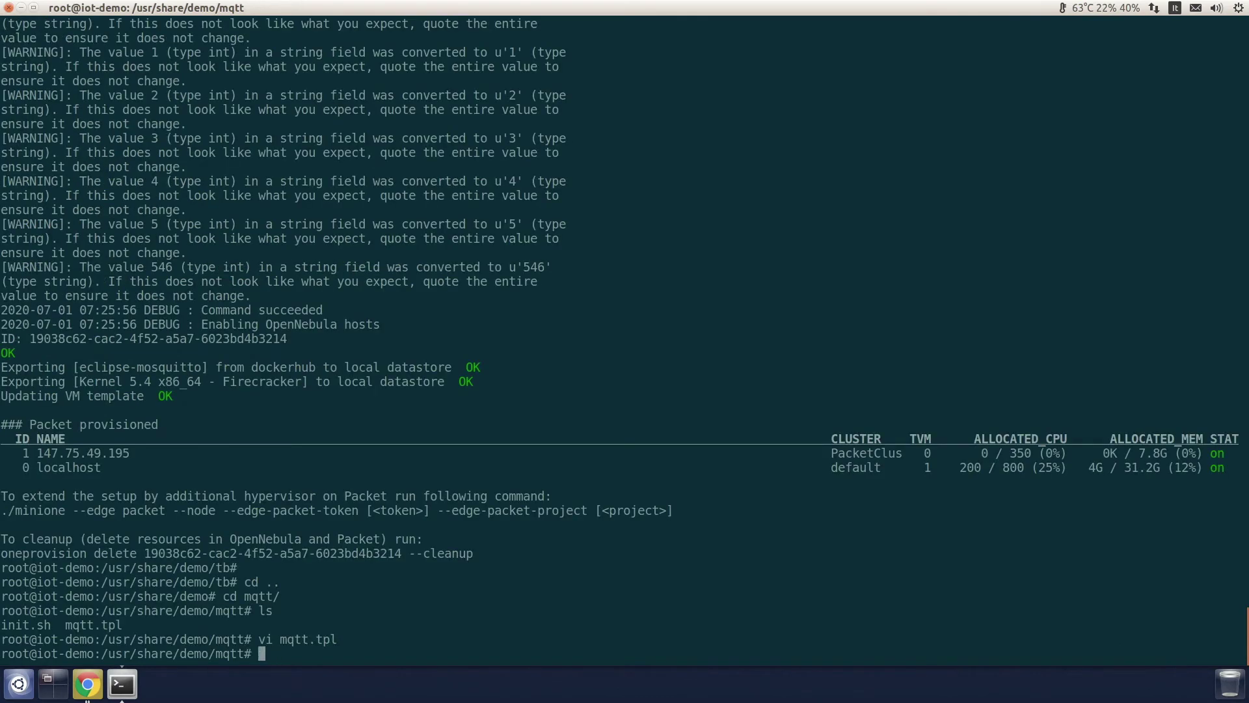
key(Return)
key(Up)
key(Up)
key(Up)
key(Down)
key(Down)
key(Down)
key(Down)
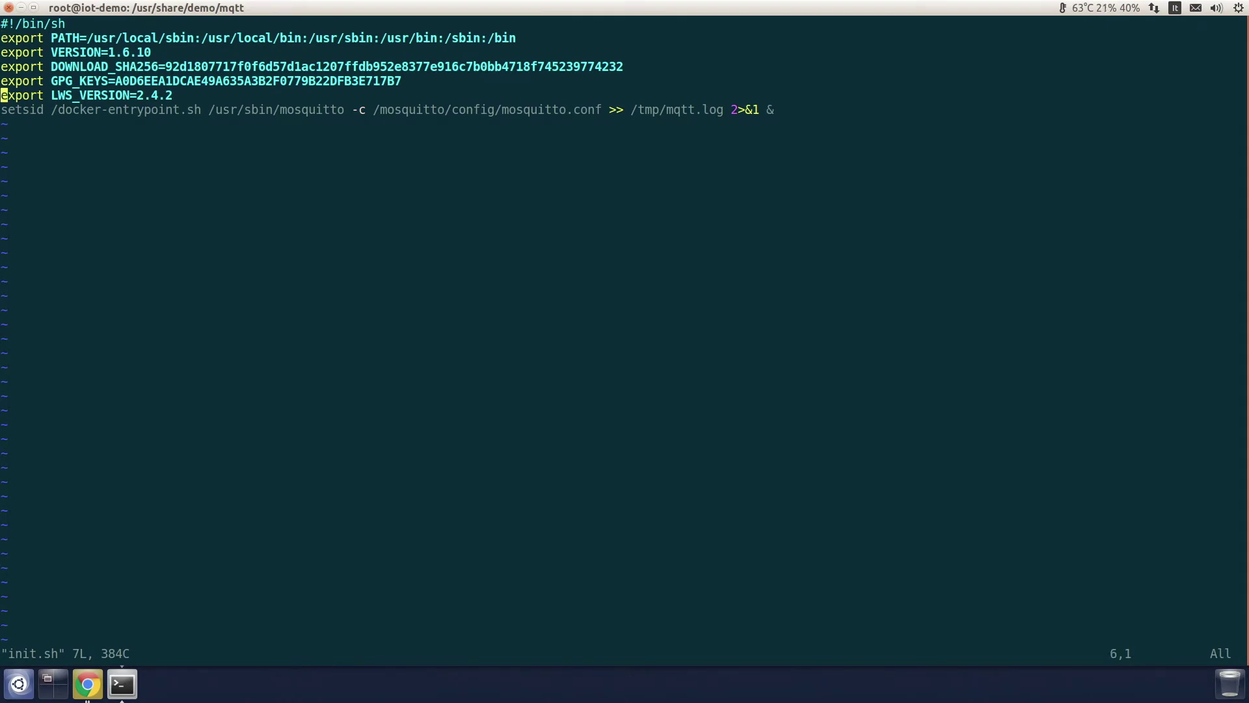
key(Down)
key(Right)
key(Right)
key(Right)
key(Right)
key(Right)
key(Right)
key(Right)
key(Right)
key(Right)
key(Right)
key(Right)
key(Right)
key(Right)
key(Right)
key(Right)
key(Right)
key(Right)
key(Right)
key(Right)
key(Right)
key(Left)
key(Left)
key(Left)
text(:q)
key(Return)
text(onet)
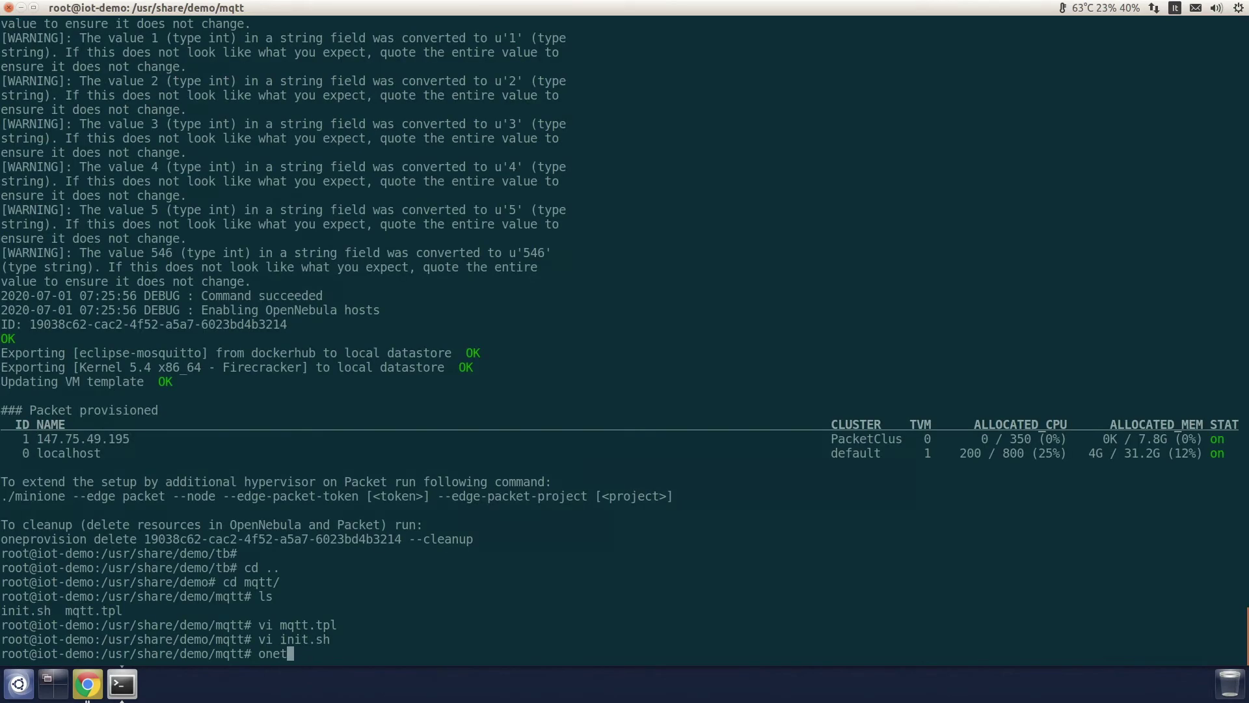
text(emplate update eclipse-ms)
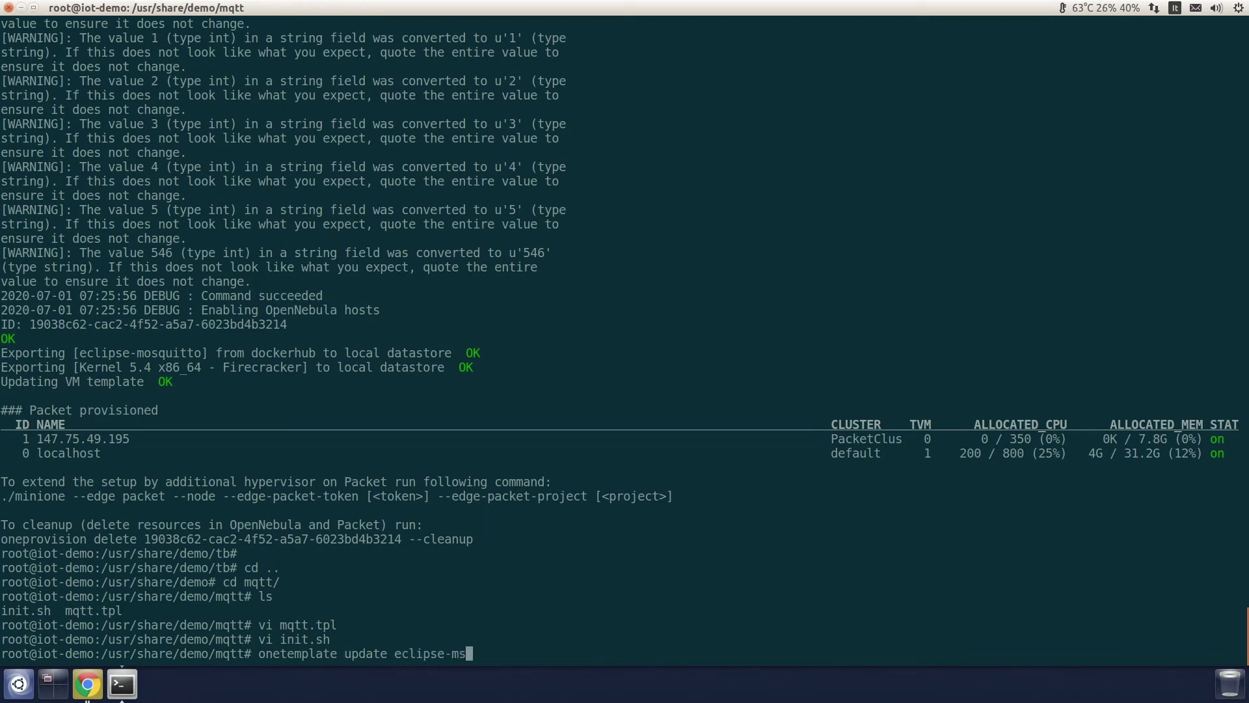
Step: Update the eclipse-mosquitto template from mqtt.tpl
key(BackSpace)
text(osquitto mqtt)
key(Tab)
key(Return)
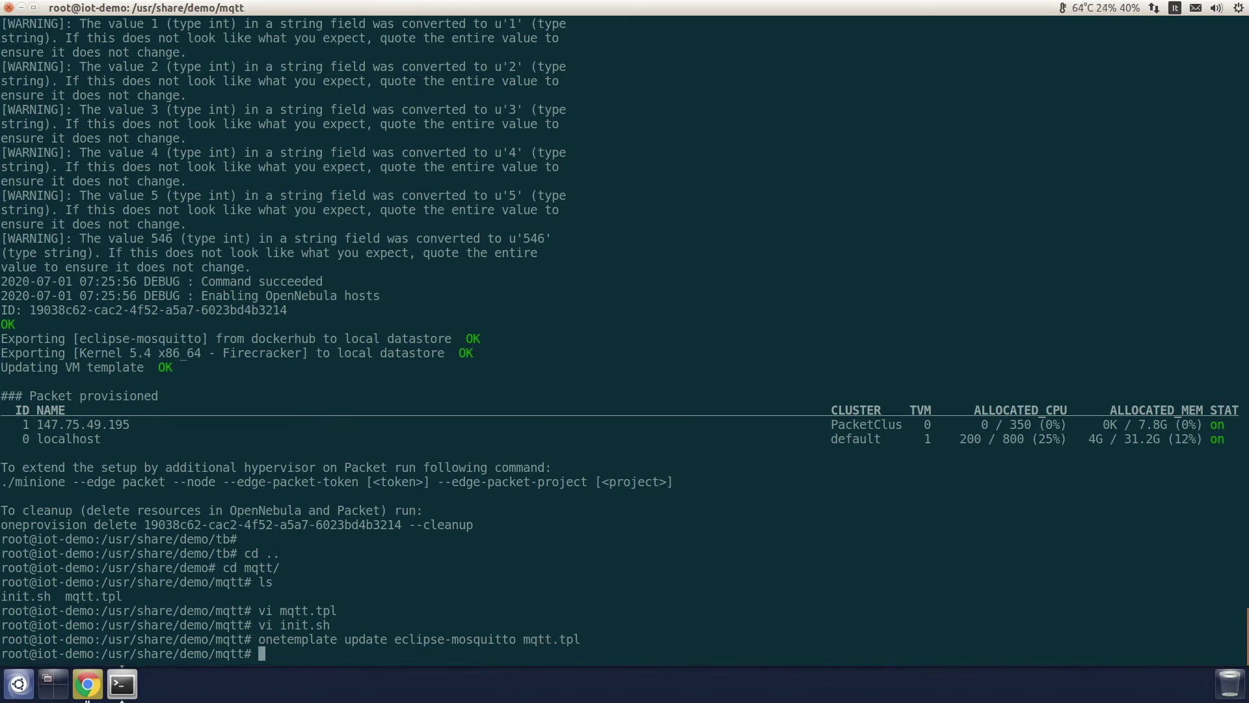
Step: Instantiate the eclipse-mosquitto template as a VM named mqtt
text(onetemplate instantiate)
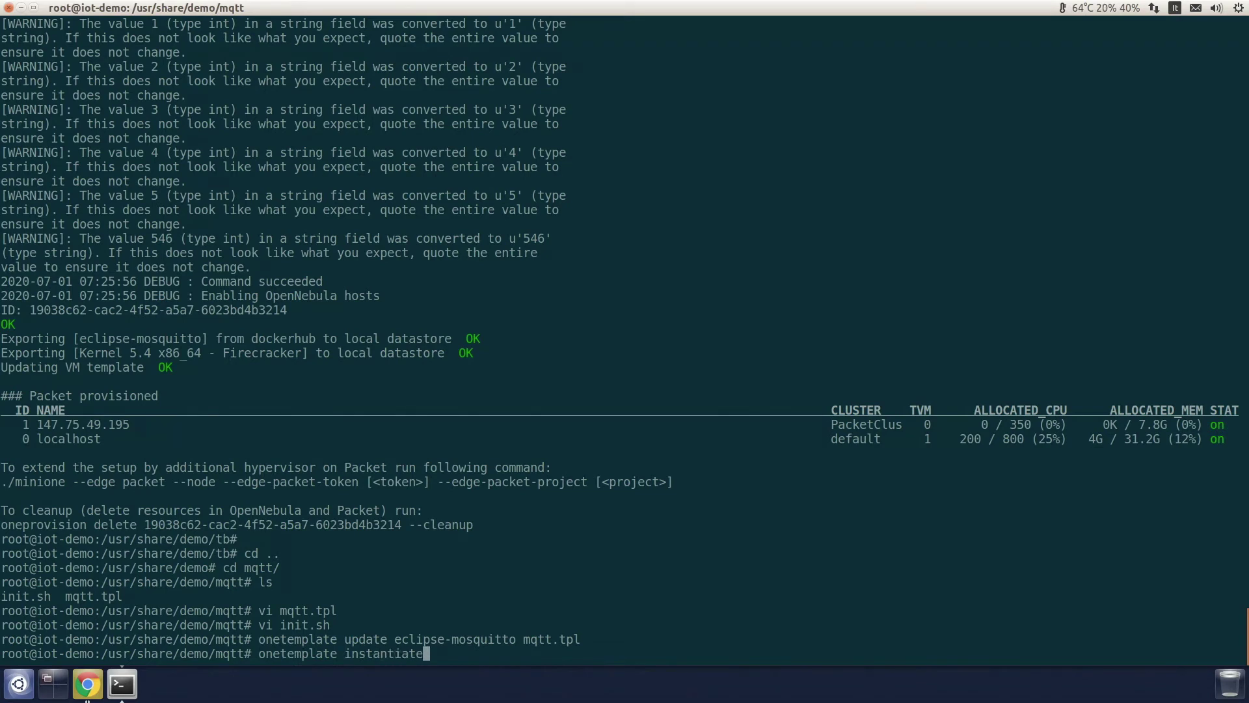
text( eclipse-mosquitto --name mqtt)
key(Return)
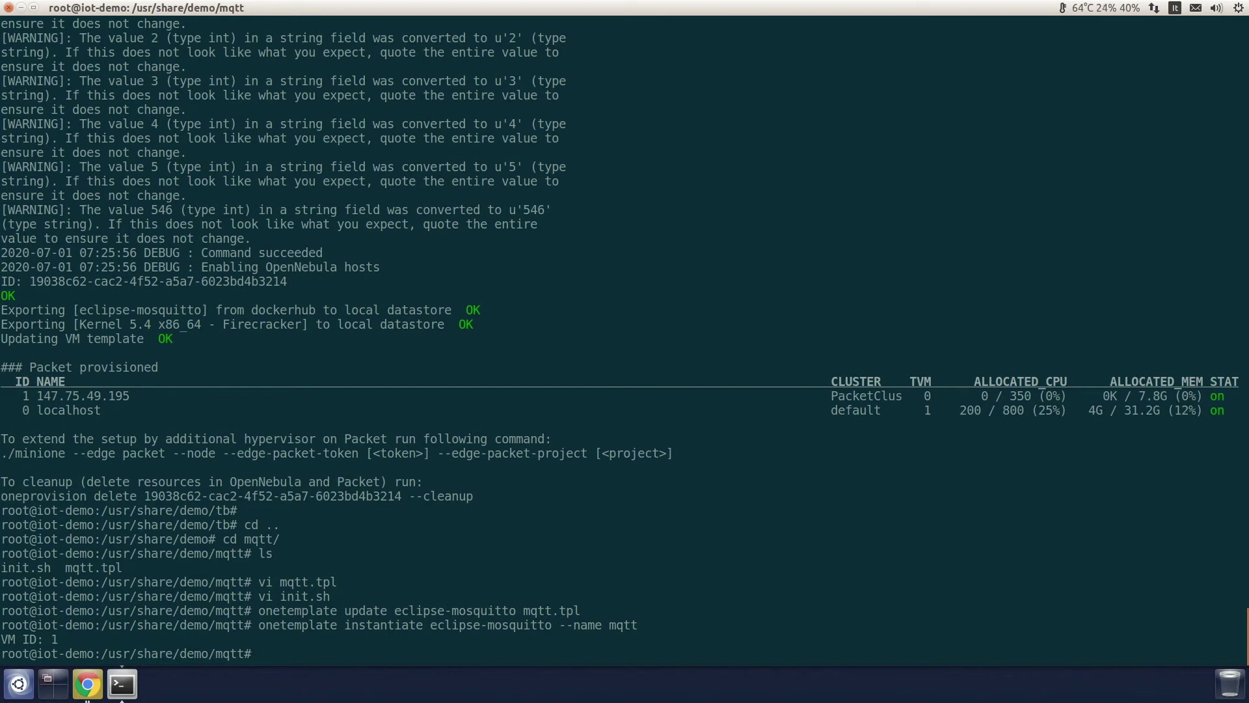
text(oneimage create -d packet)
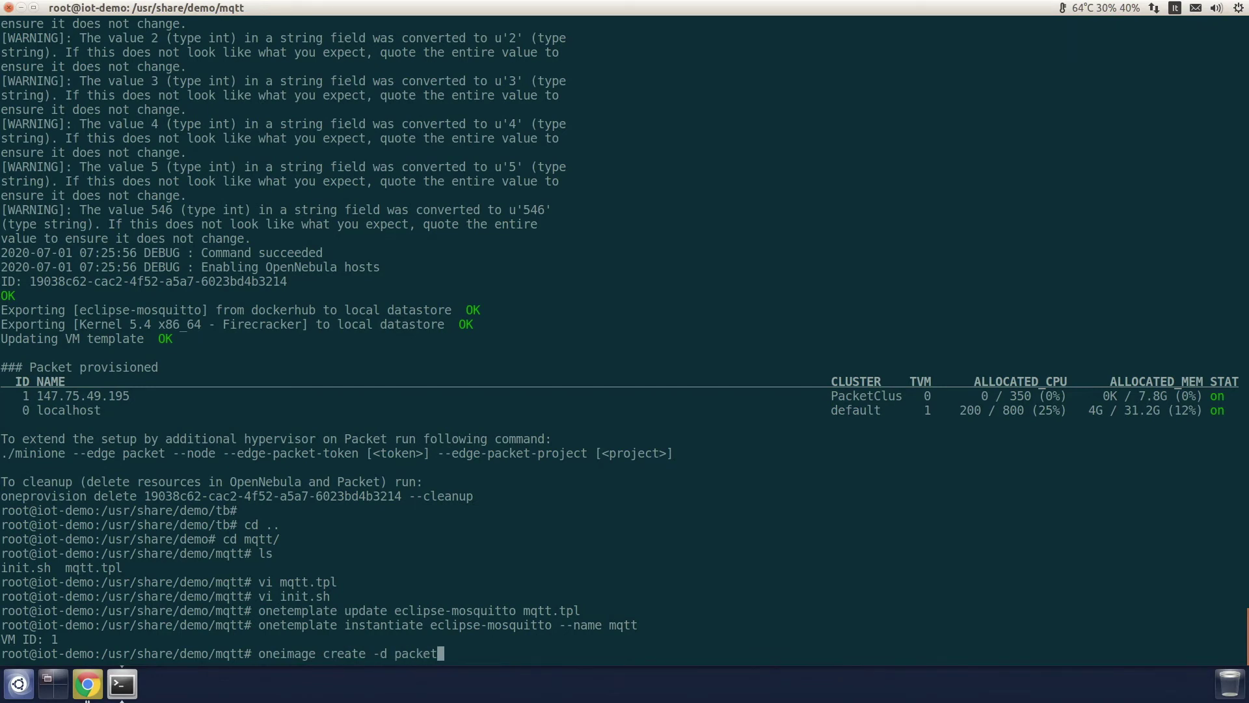
text(-100-default --path 'docker://thinsgsboard/tb-gateway?tag=2.4.0&)
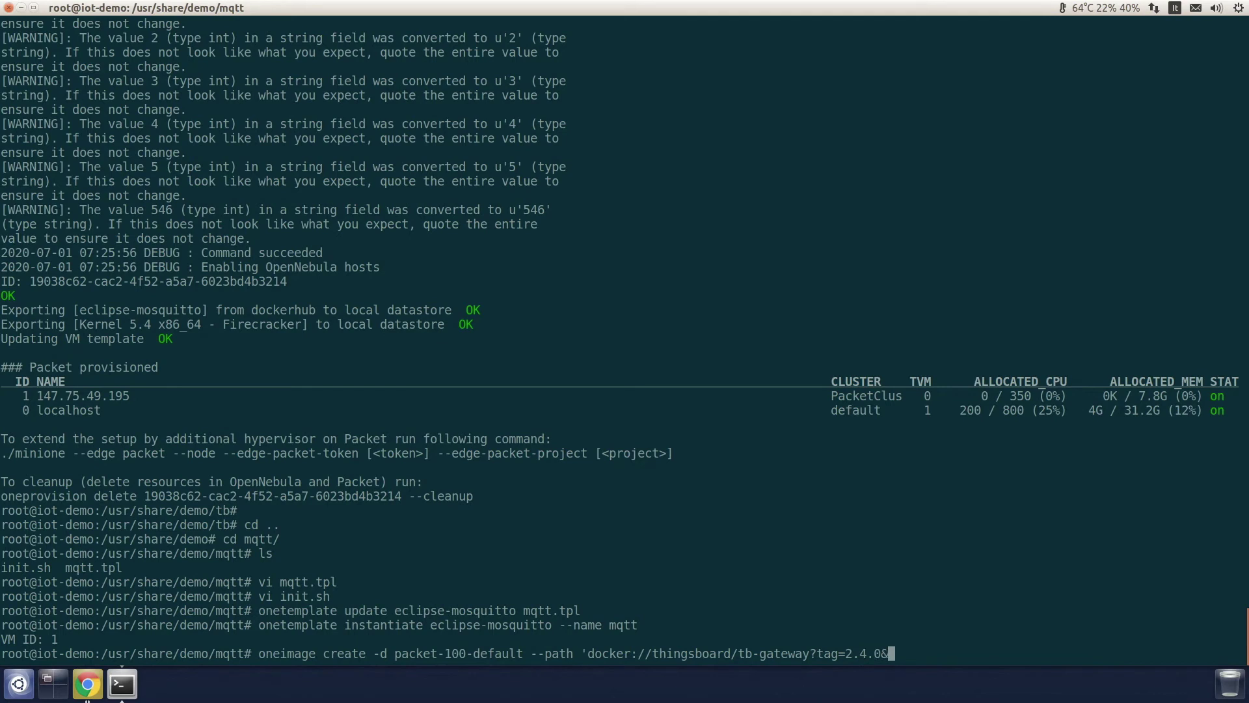
text(size=1024)
text(&)
text(fpr,a)
key(BackSpace)
key(BackSpace)
key(BackSpace)
key(BackSpace)
text(ormat=raw&f)
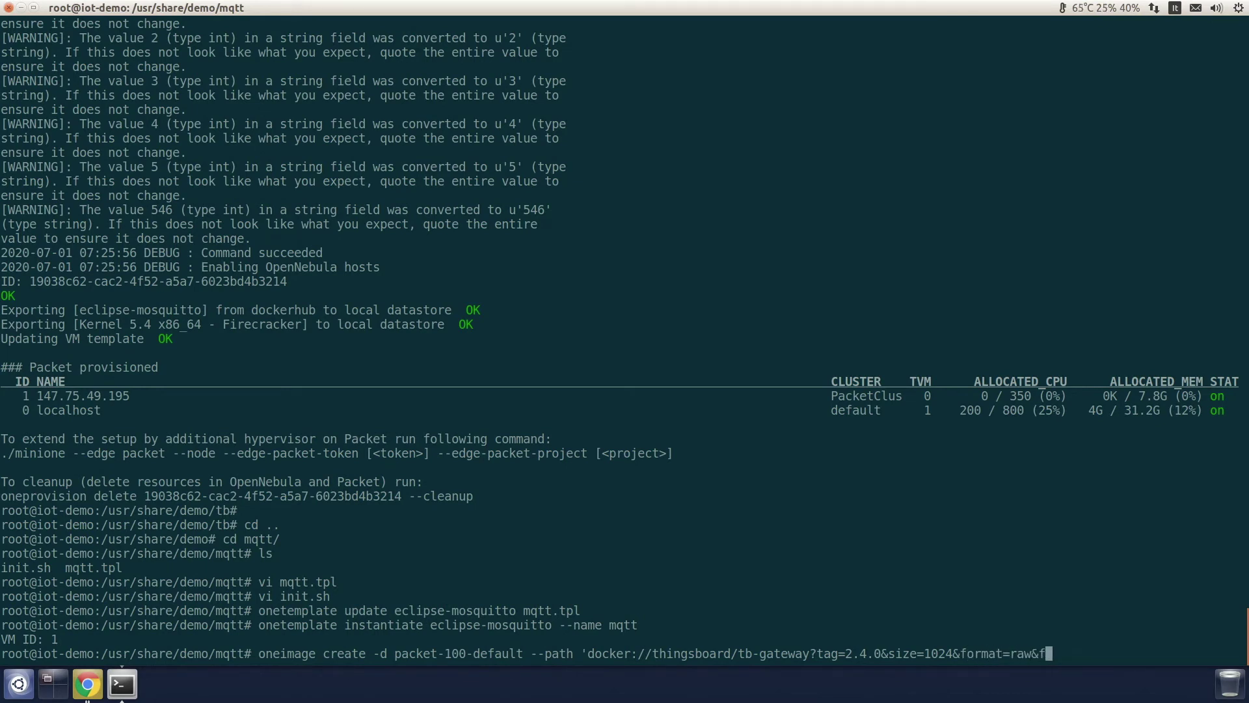
text(ilesystem=ext4' --na)
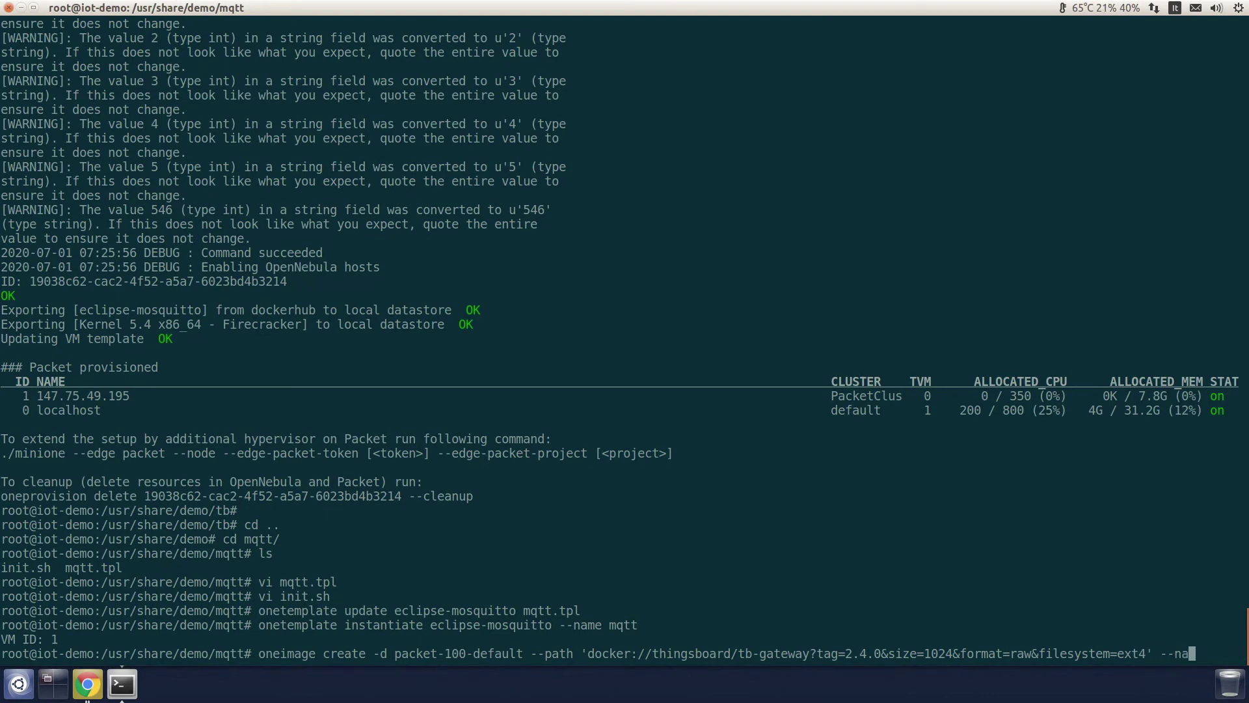
text(me tb-ga)
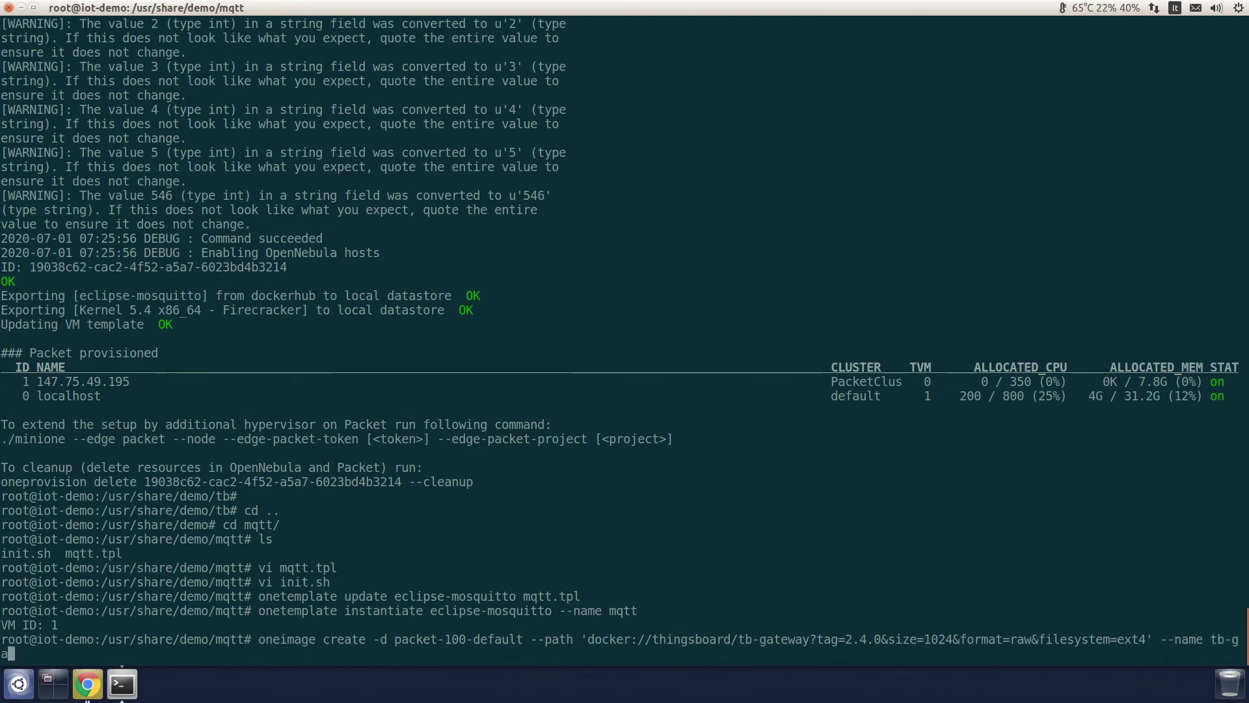
text(teway@2.4.0)
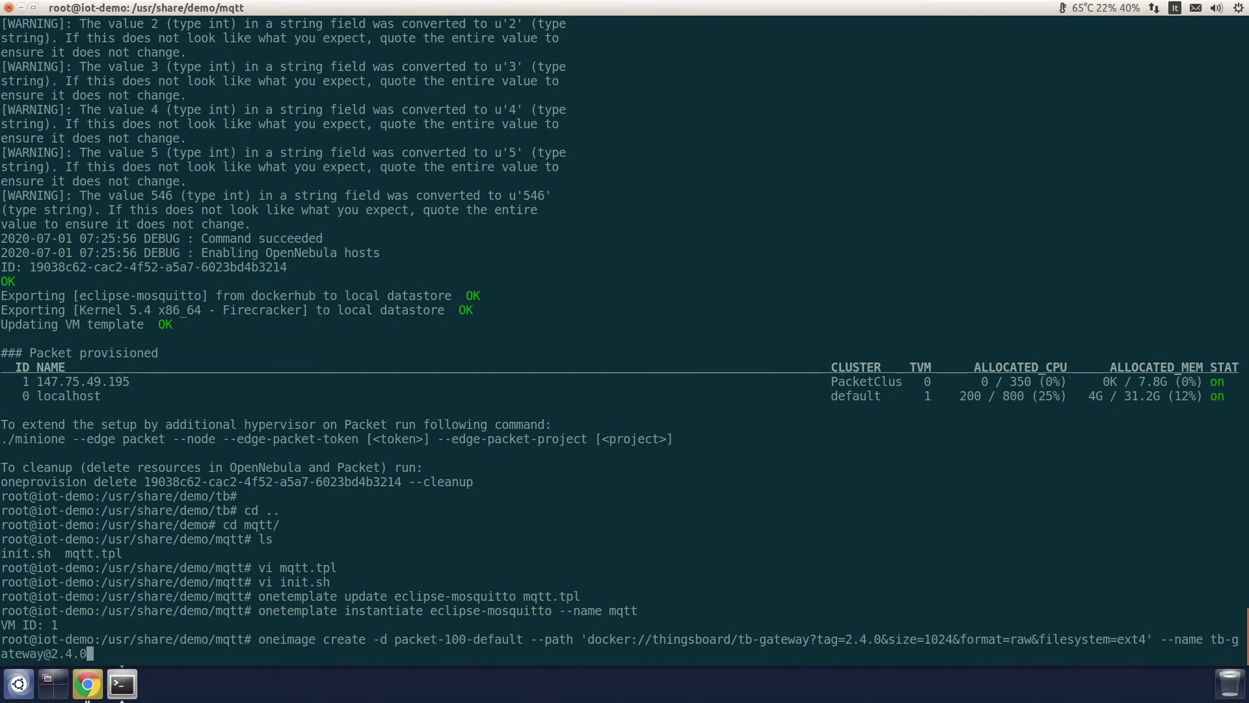
key(Return)
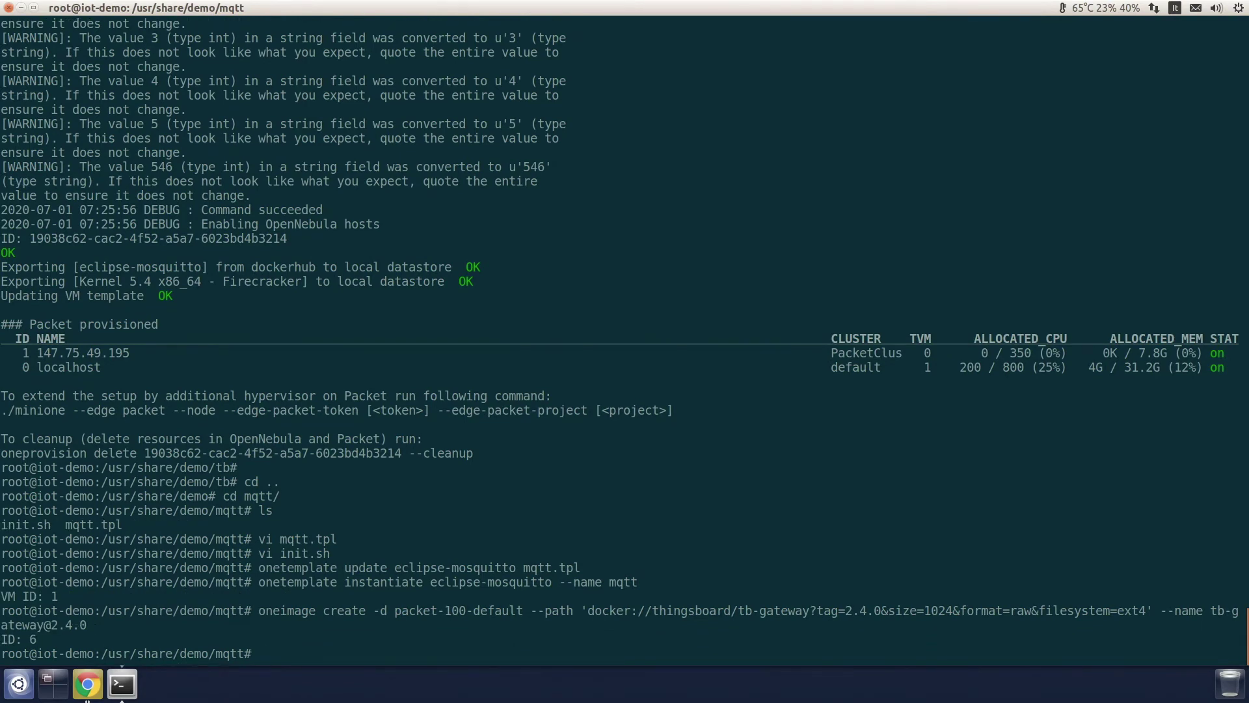
text(cd ..)
key(Return)
text(cd )
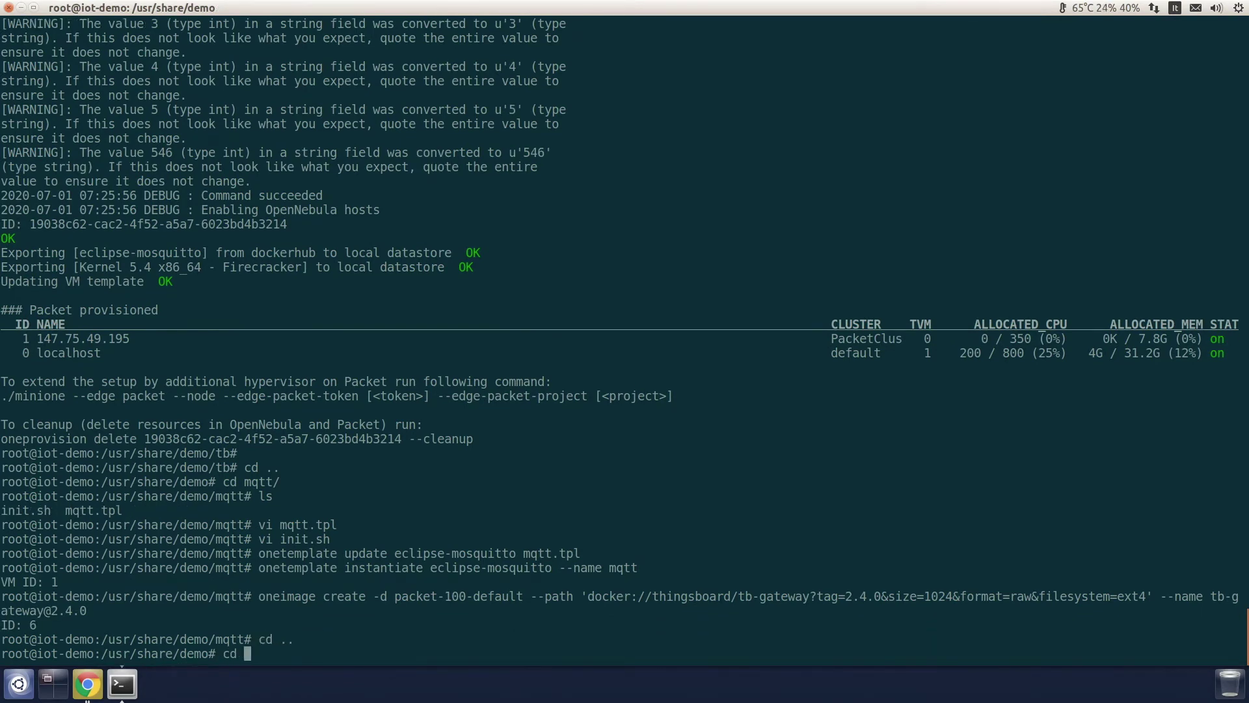
text(tb-gw/)
Step: Enter the tb-gw folder, list its files and open tb-gw.tpl in vi
key(Return)
text(ls)
key(Return)
text(vi tb-)
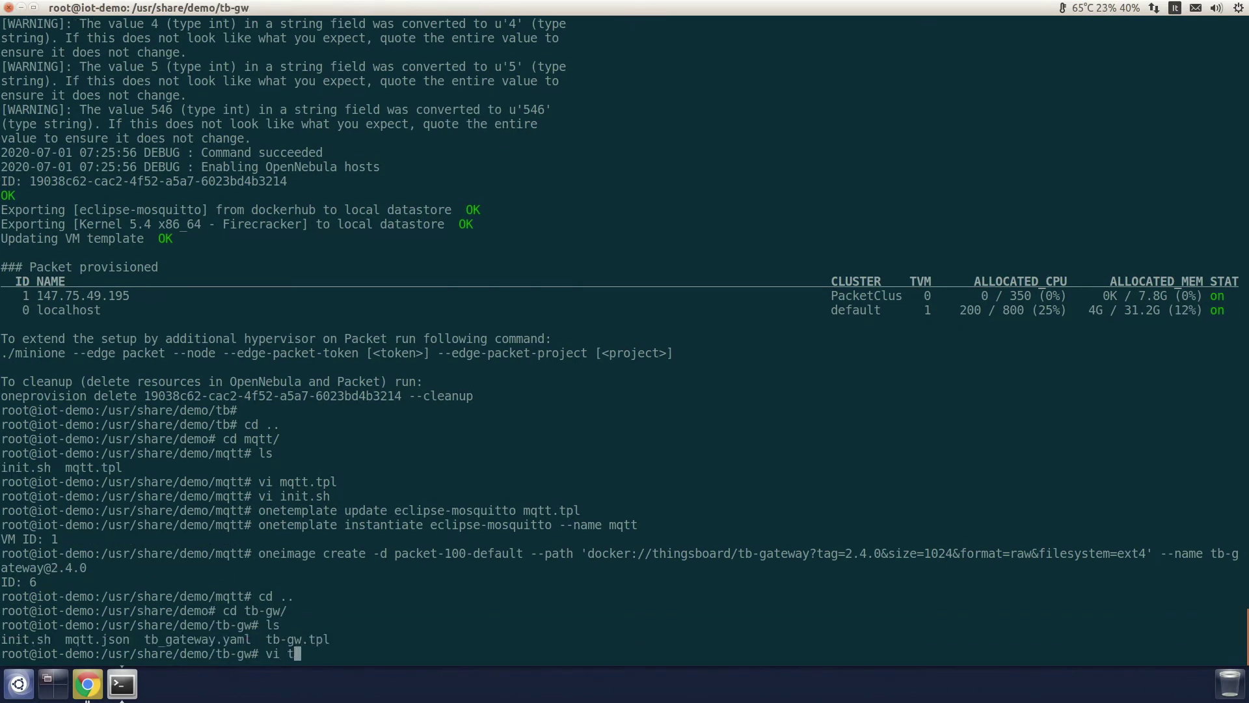
key(Tab)
key(Return)
Step: Read through the template's NAME, CPU, network, disk IMAGE and FILES lines
key(Up)
key(Down)
key(End)
key(Up)
key(Up)
key(Up)
key(Up)
key(Up)
key(Up)
key(Up)
key(Up)
key(Up)
key(Up)
key(Up)
key(Up)
key(Up)
key(Up)
key(Up)
key(Up)
key(Up)
key(Up)
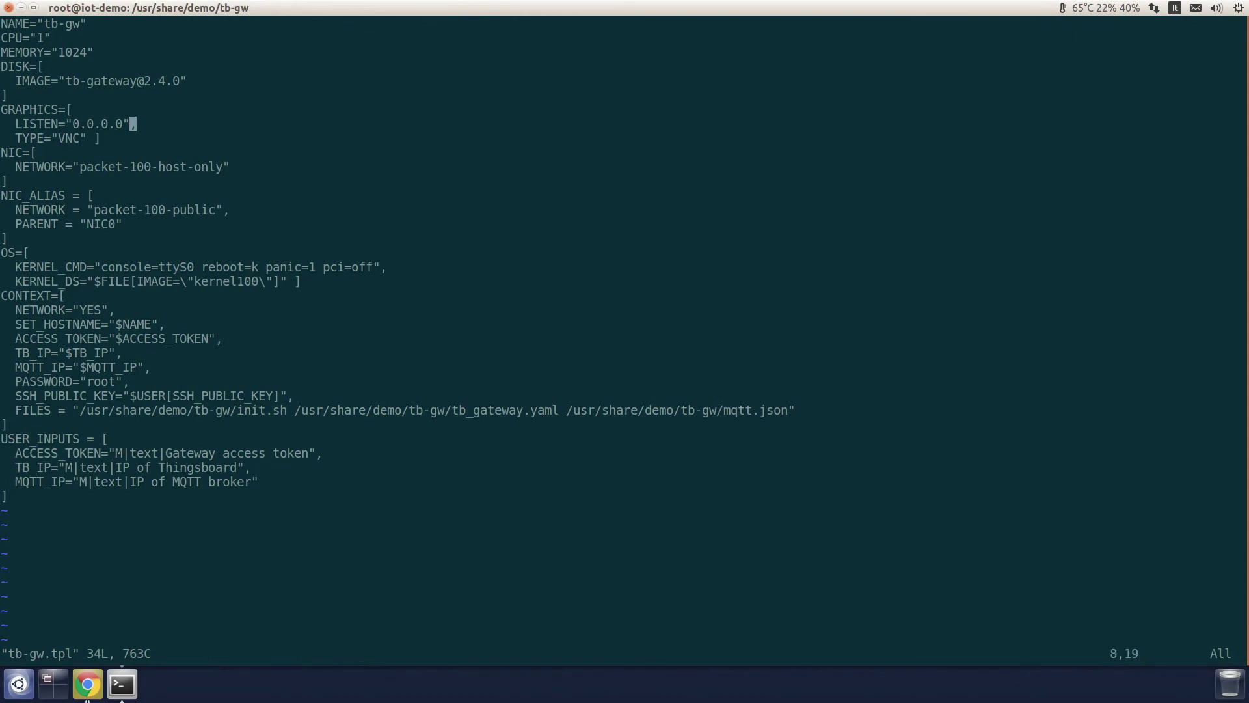
key(Left)
key(Left)
key(Left)
key(Left)
key(Left)
key(Left)
key(Left)
key(Left)
key(Left)
key(Down)
key(Down)
key(Down)
key(Down)
key(Down)
key(Down)
key(Down)
key(Down)
key(Down)
key(Down)
key(Down)
key(Down)
key(Down)
key(Down)
key(Up)
key(Up)
key(Up)
key(Up)
key(Down)
key(Down)
key(Down)
key(Down)
key(Down)
key(Down)
key(Down)
key(Down)
key(Down)
key(Down)
key(Down)
key(Down)
key(Down)
key(Down)
key(Down)
key(Down)
key(Down)
key(Right)
key(Right)
key(Right)
key(Right)
key(Right)
key(Right)
key(Right)
key(Right)
key(Right)
key(Right)
key(Right)
key(Right)
key(Right)
key(Right)
key(Right)
key(Right)
key(Right)
key(Right)
key(Right)
key(Right)
key(Right)
key(Right)
key(Right)
key(Right)
key(Right)
key(Right)
key(Right)
key(Right)
key(Right)
key(Right)
key(Right)
key(Right)
key(Left)
key(Left)
Step: Highlight the init.sh, tb_gateway.yaml and mqtt.json FILES paths and three USER_INPUTS, then quit unchanged
double_click(278, 415)
triple_click(278, 415)
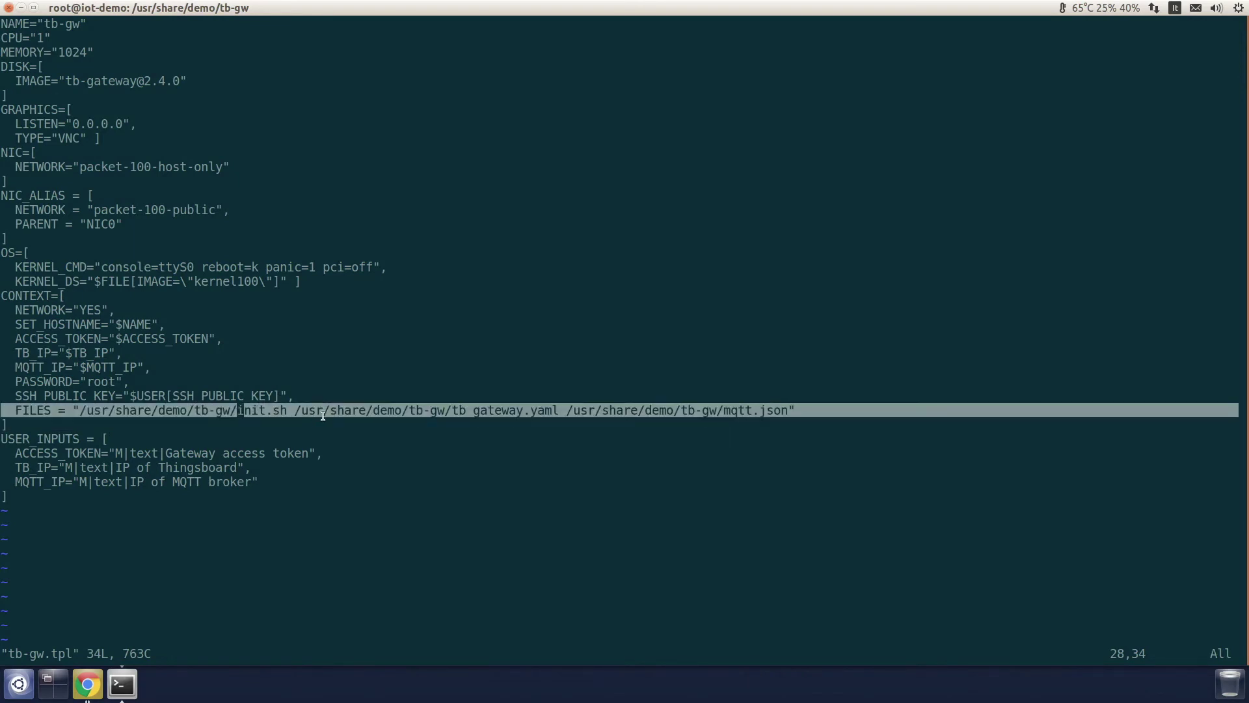
click(492, 408)
drag(452, 410, 559, 410)
drag(728, 412, 780, 411)
click(780, 412)
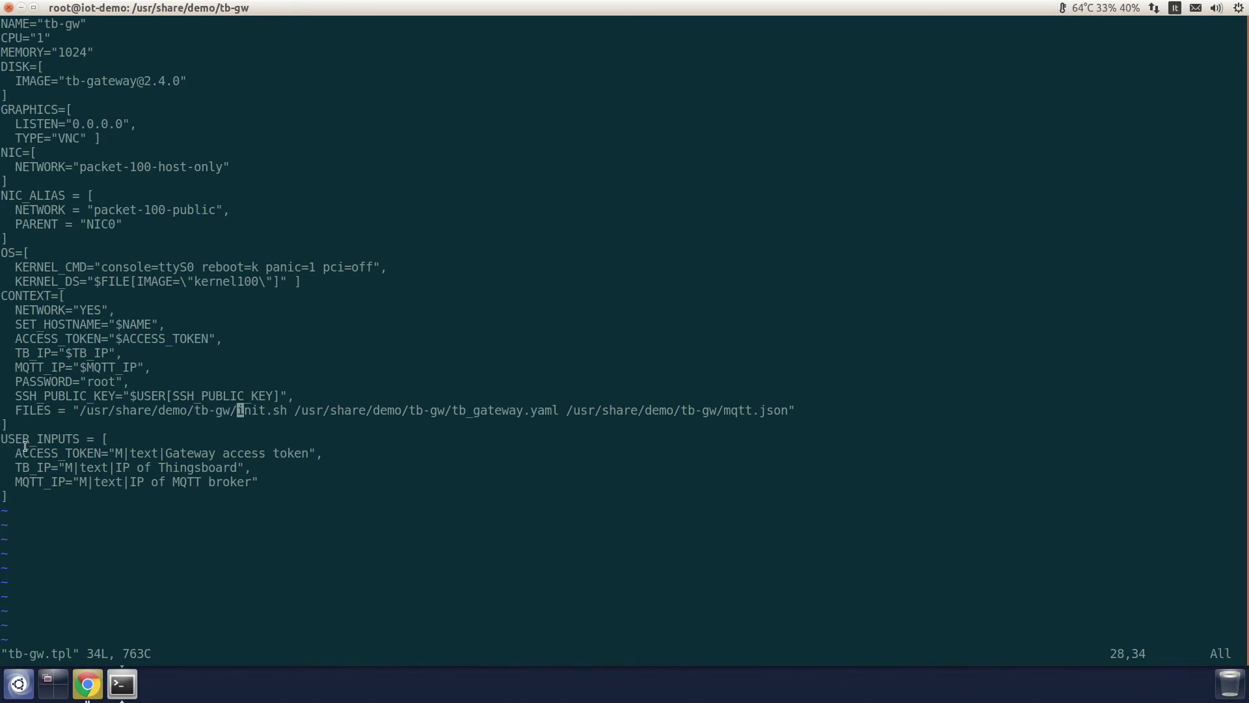
drag(7, 453, 258, 485)
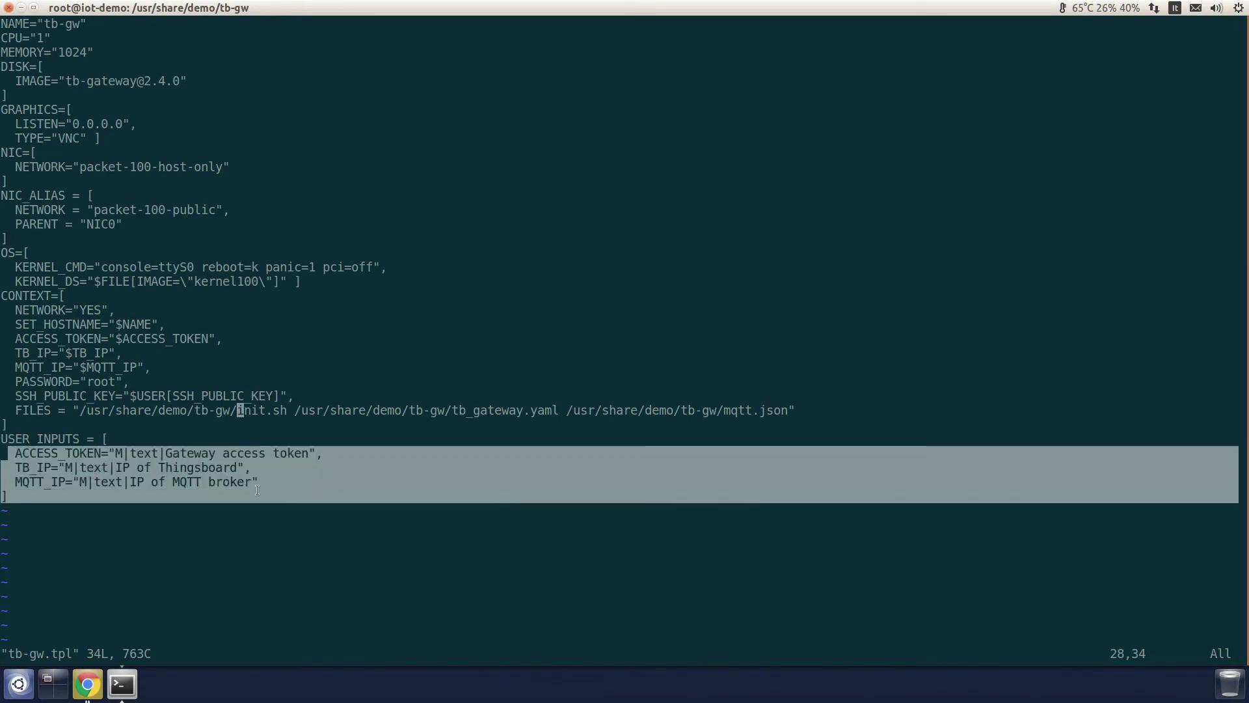
click(258, 490)
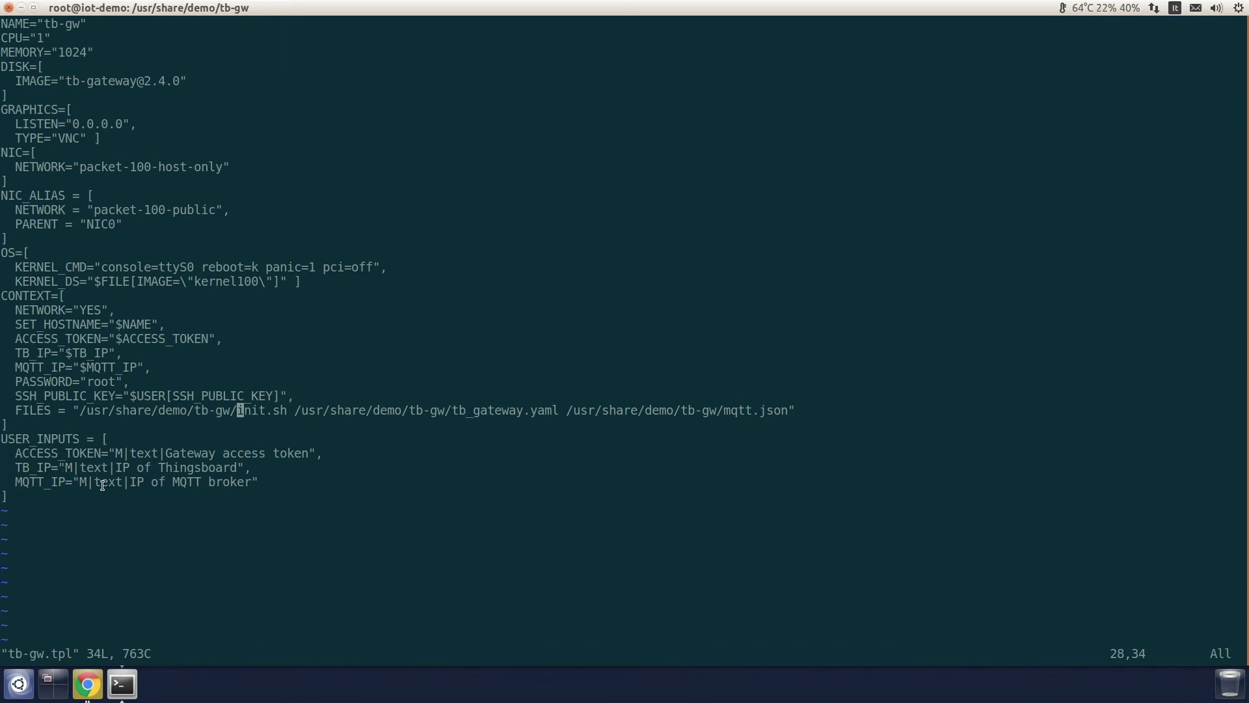
text(:q)
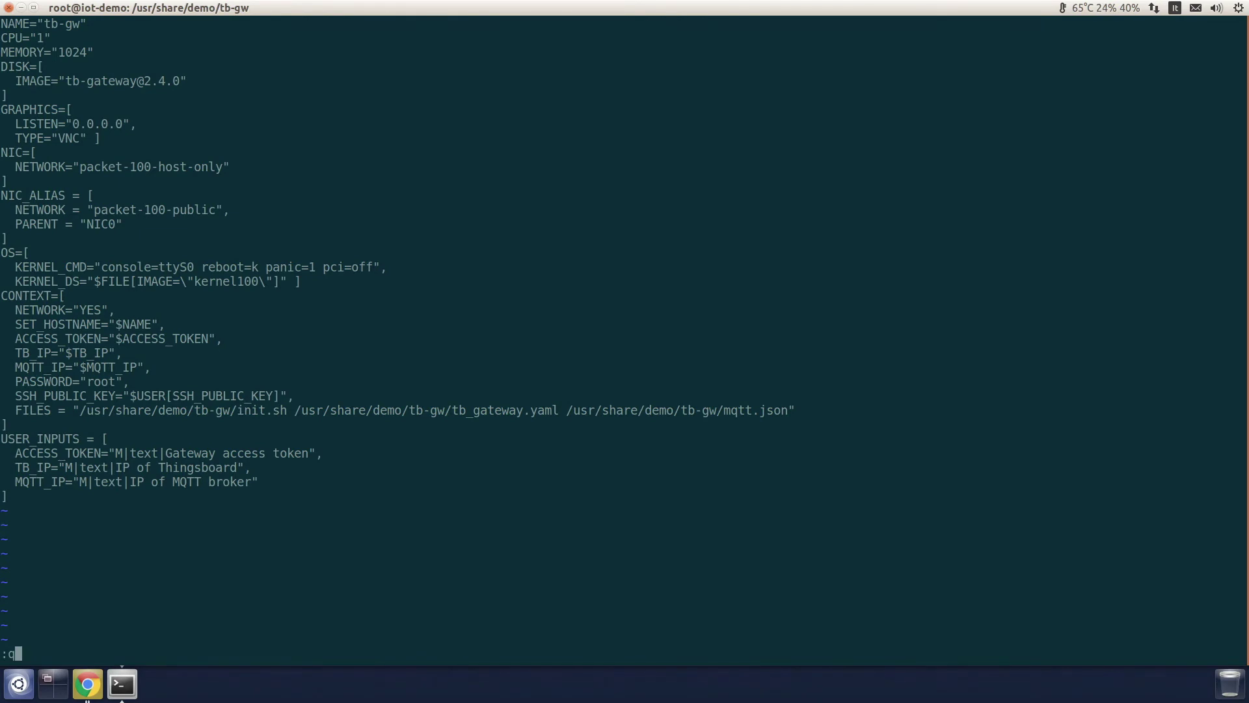
key(Return)
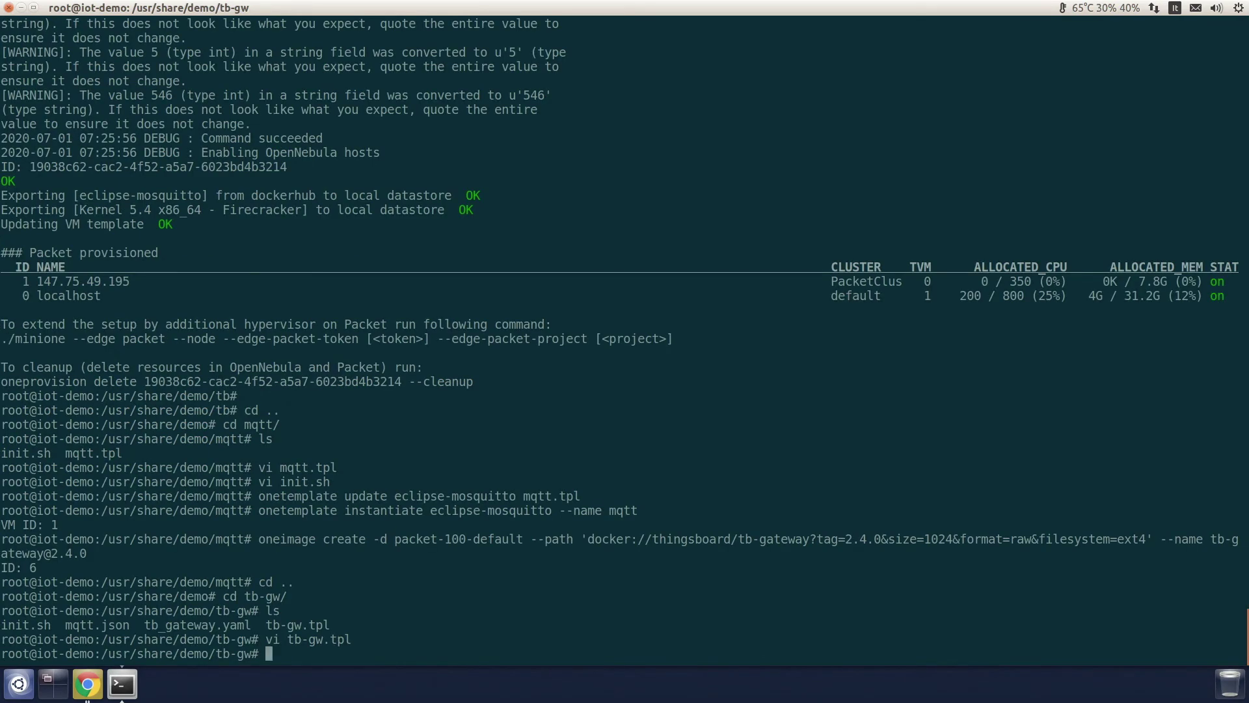
Step: Register tb-gw.tpl with onetemplate create, getting template ID 3, and list the folder
text(onetemplate create tb-)
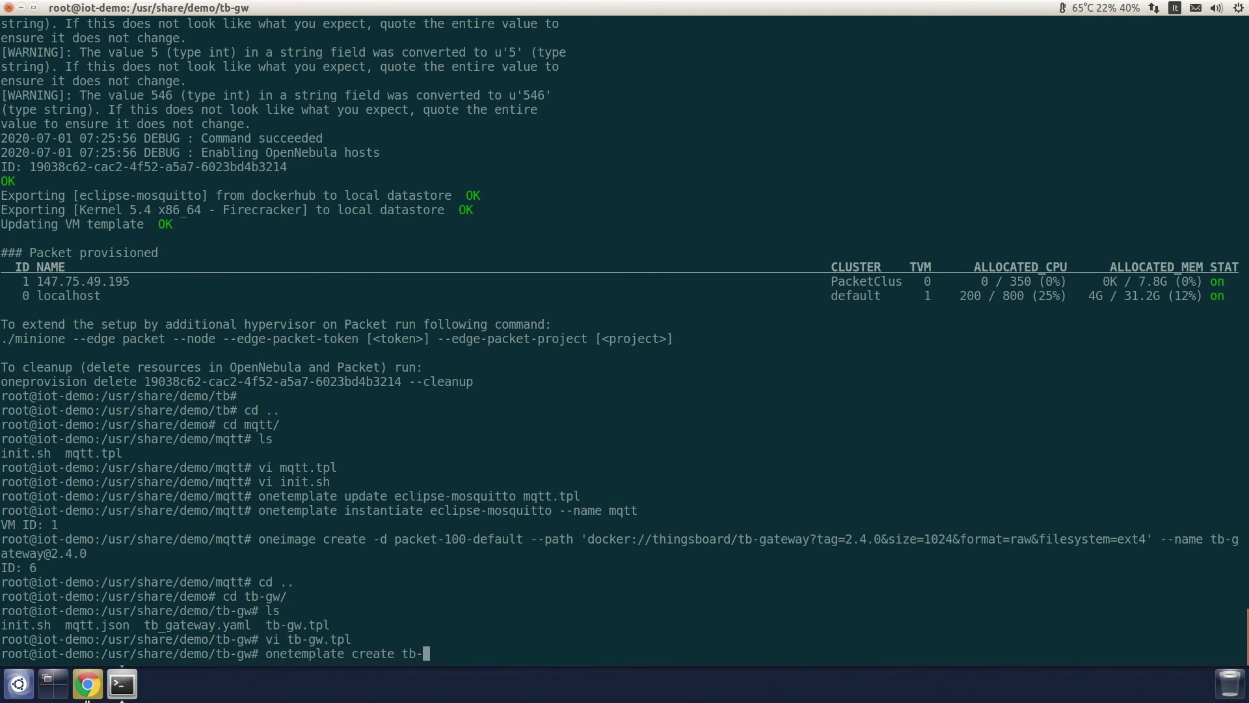
key(Tab)
key(Return)
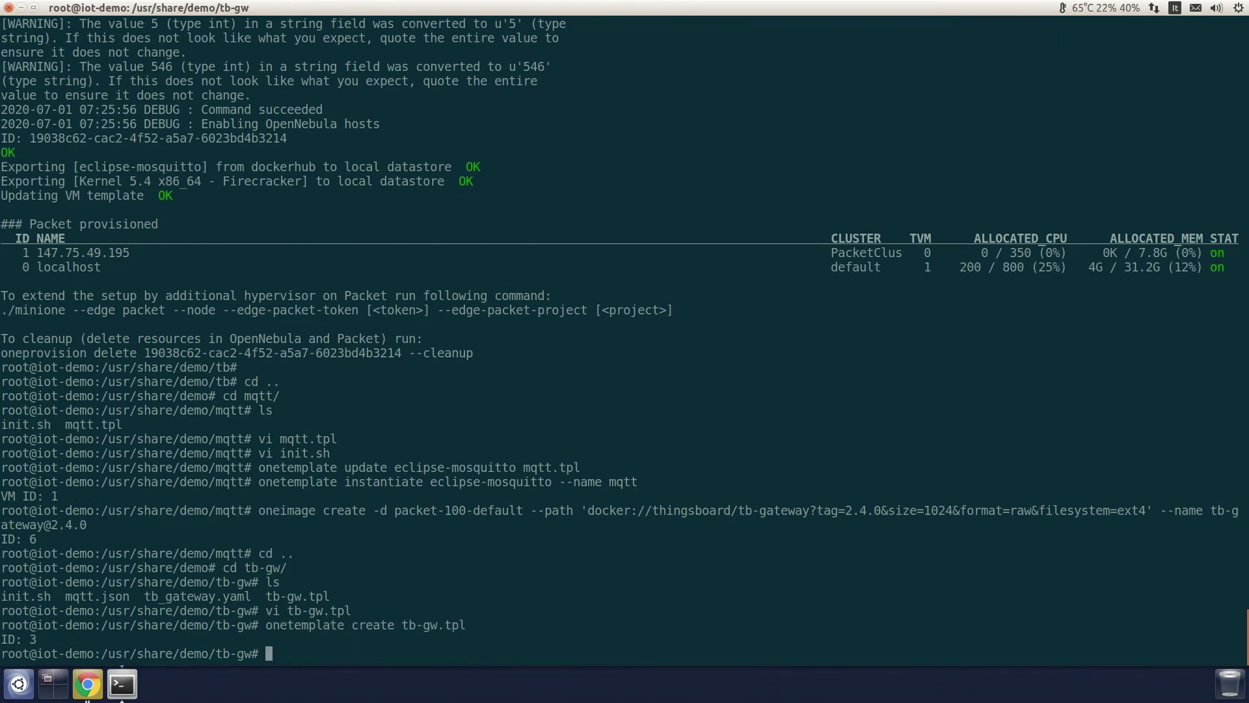
text(ls)
key(Return)
Step: View tb_gateway.yaml, noting its TB_IP host and ACCESS_TOKEN placeholders
text(vi tb_ga)
key(Tab)
key(Return)
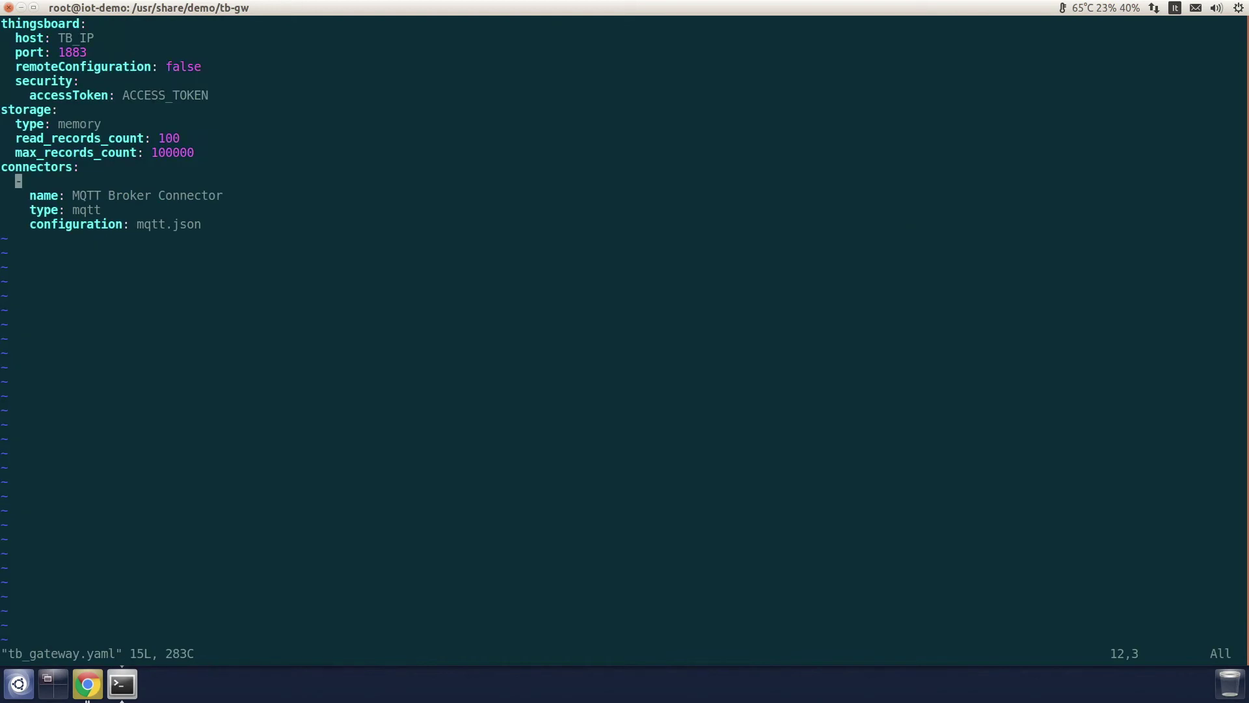
double_click(82, 39)
double_click(163, 97)
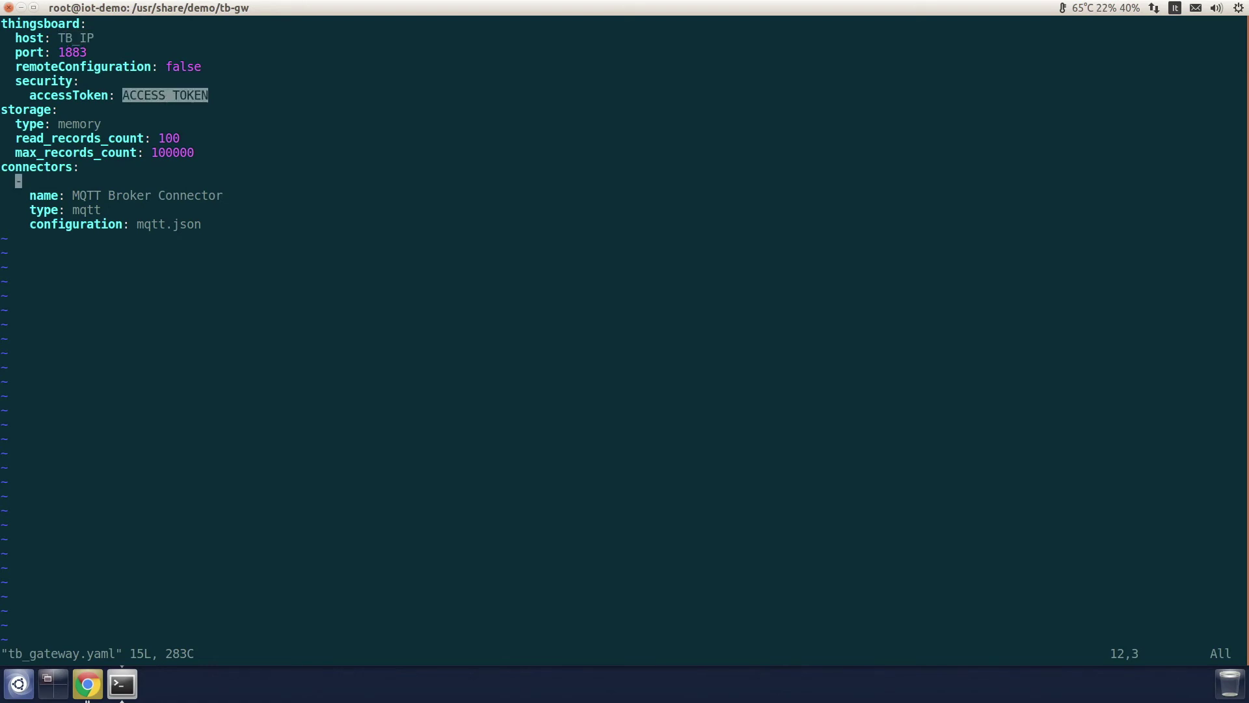
text(:q)
key(Return)
Step: View mqtt.json, noting the MQTT_IP broker placeholder and the /sensor/data mapping block
text(vi m)
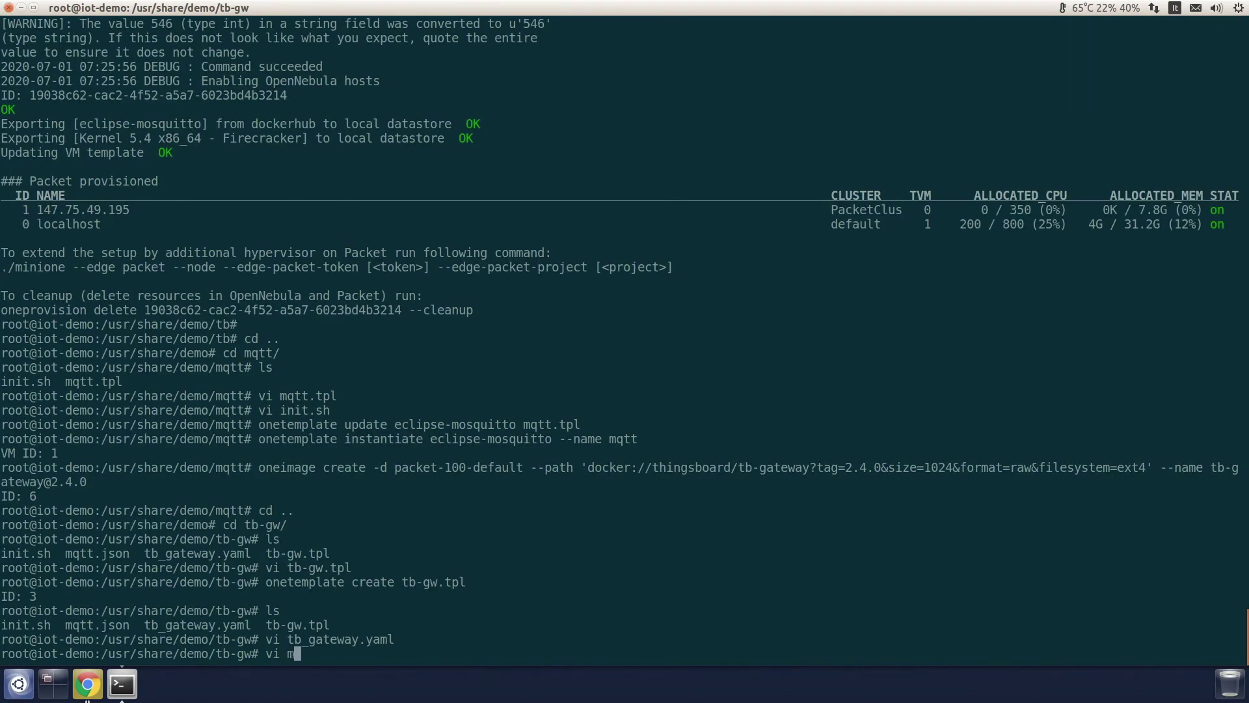
text(q)
key(Tab)
key(Return)
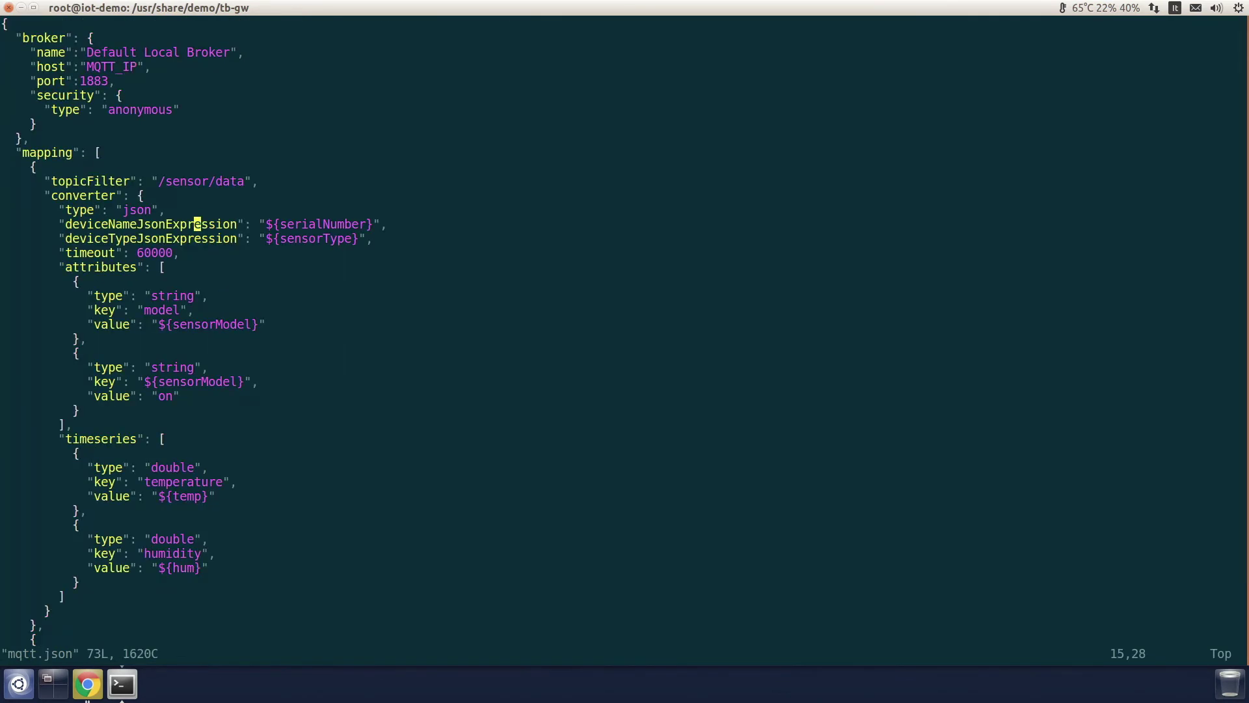
double_click(106, 68)
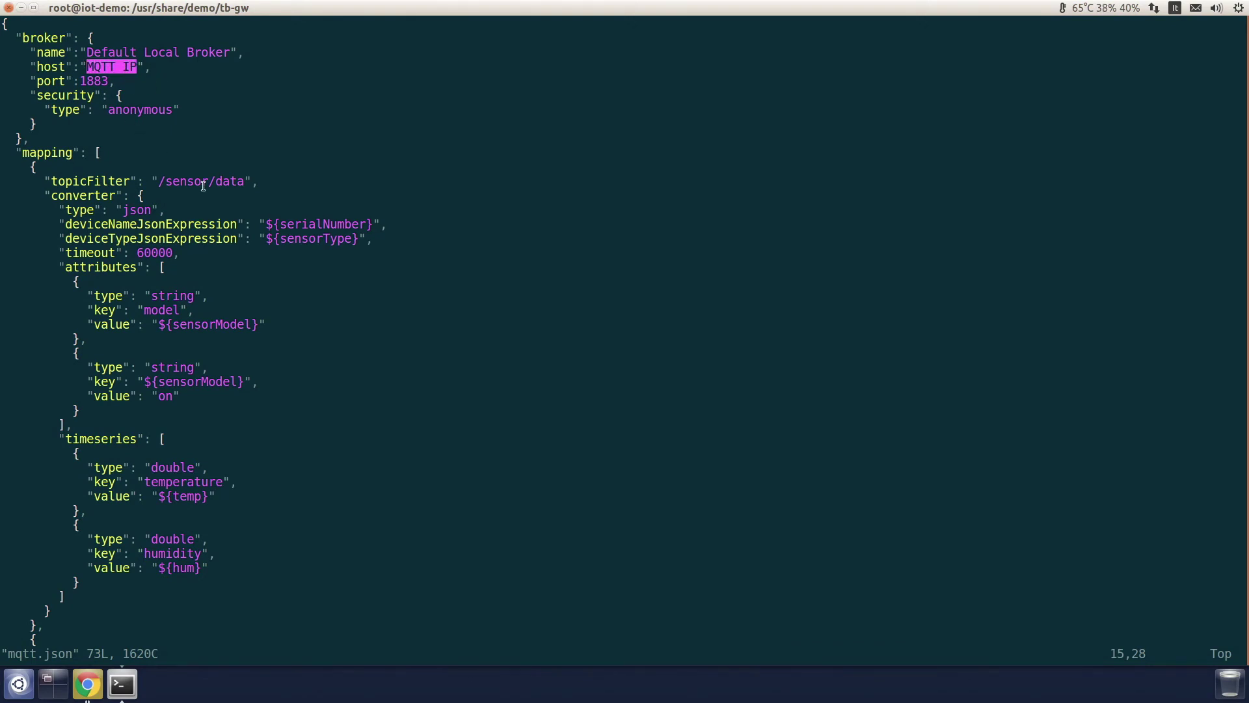
click(18, 152)
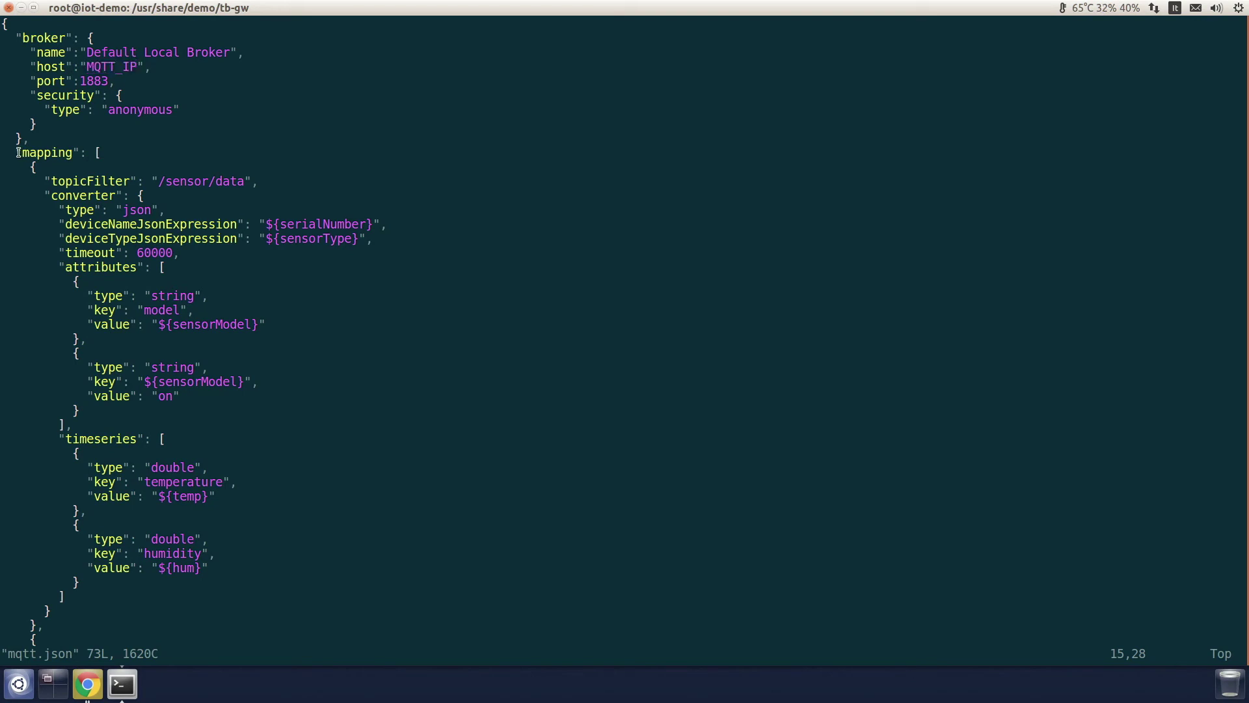
drag(18, 152, 271, 577)
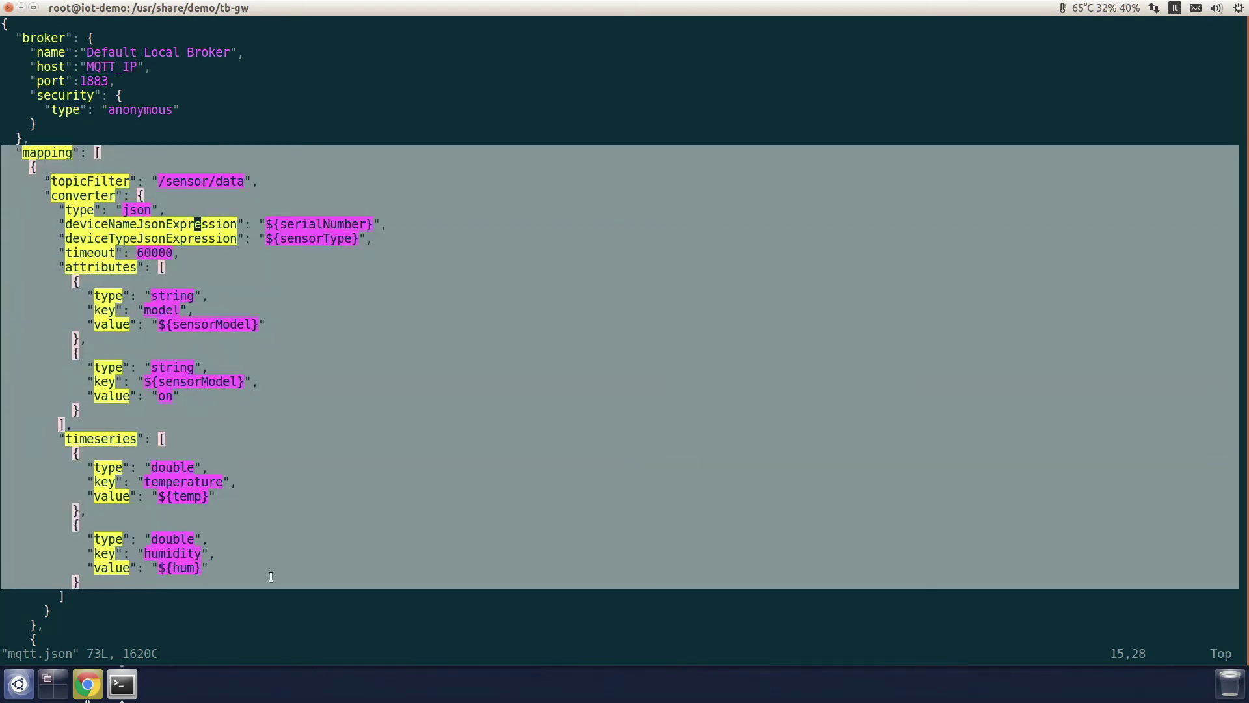
click(272, 576)
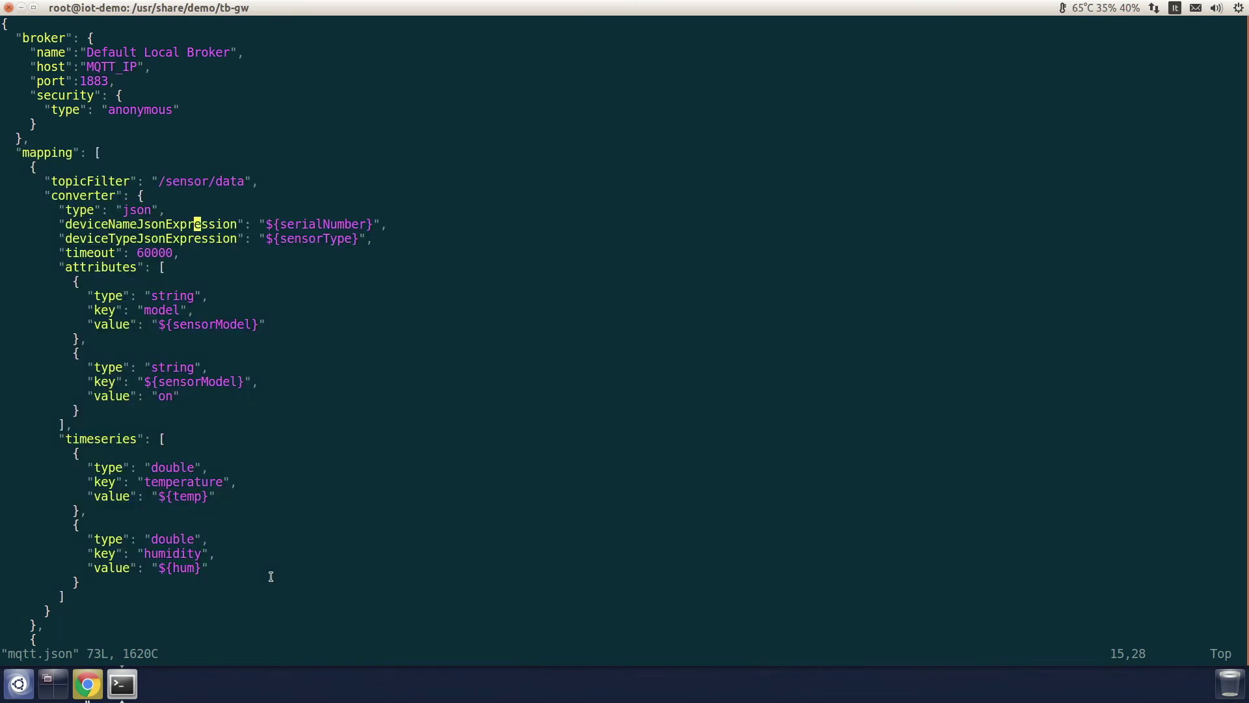
text(:q)
key(Return)
Step: View init.sh, noting where it copies tb_gateway.yaml and substitutes TB_IP
text(vi init.sh)
key(Return)
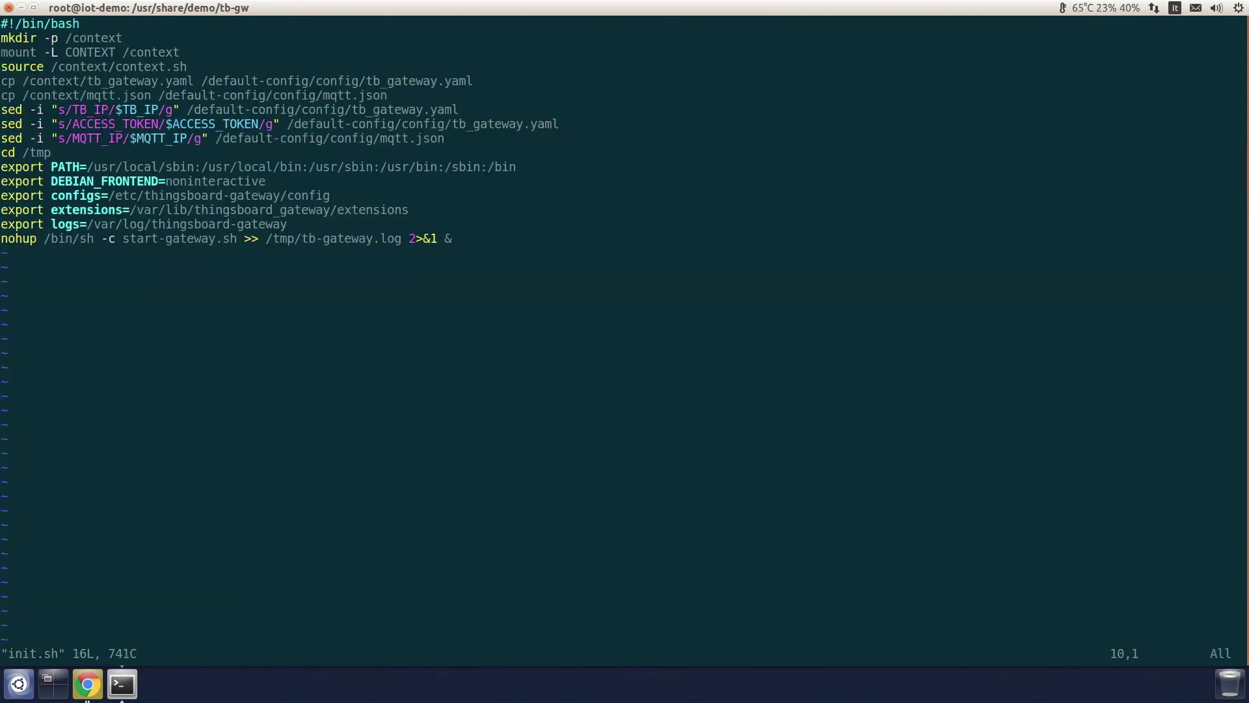
key(Up)
key(Up)
key(Up)
key(Up)
key(Up)
double_click(110, 81)
click(119, 84)
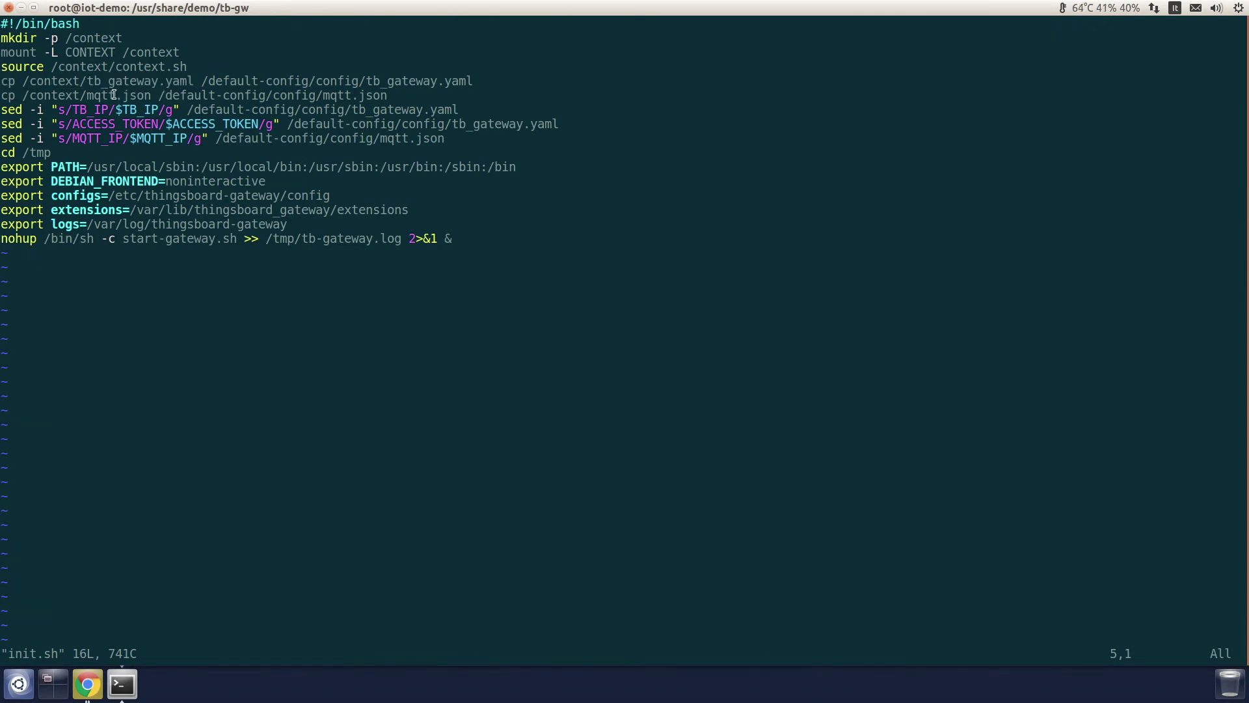
double_click(82, 110)
click(103, 129)
text(q)
key(Return)
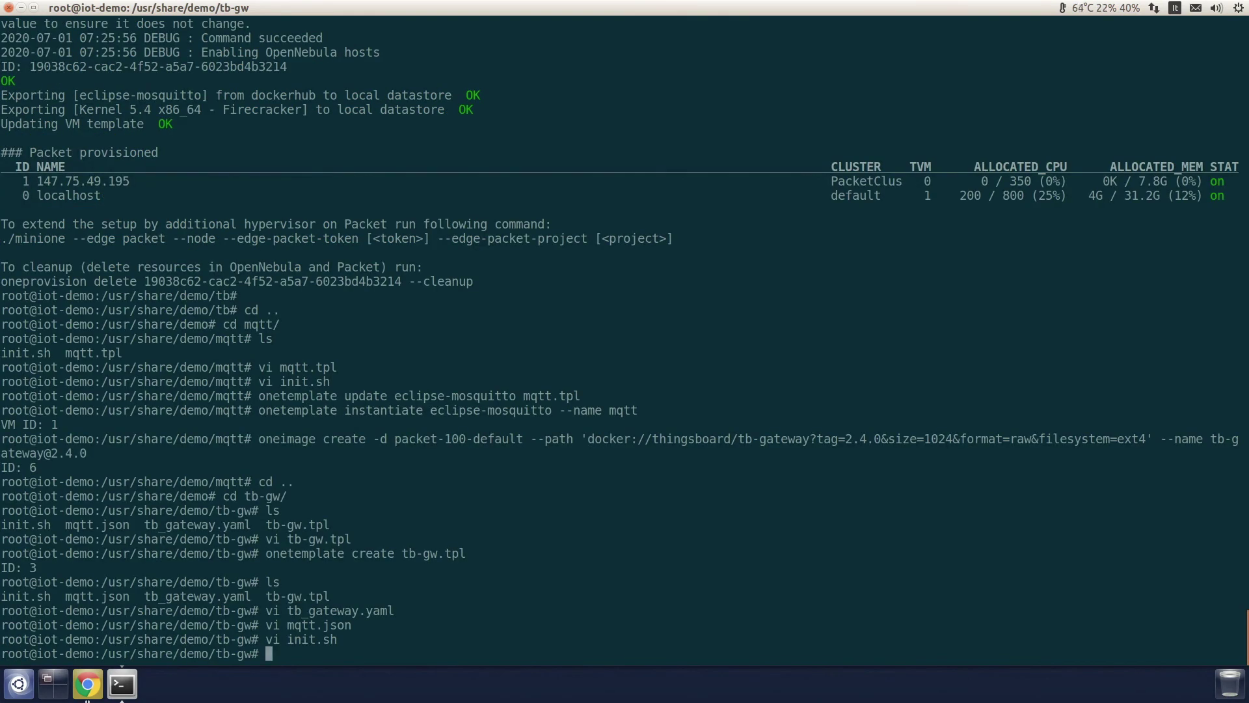
Step: Run onetemplate instantiate tb-gw and paste DEMO Gateway's access token copied from ThingsBoard Devices
text(onetemplate instantiate )
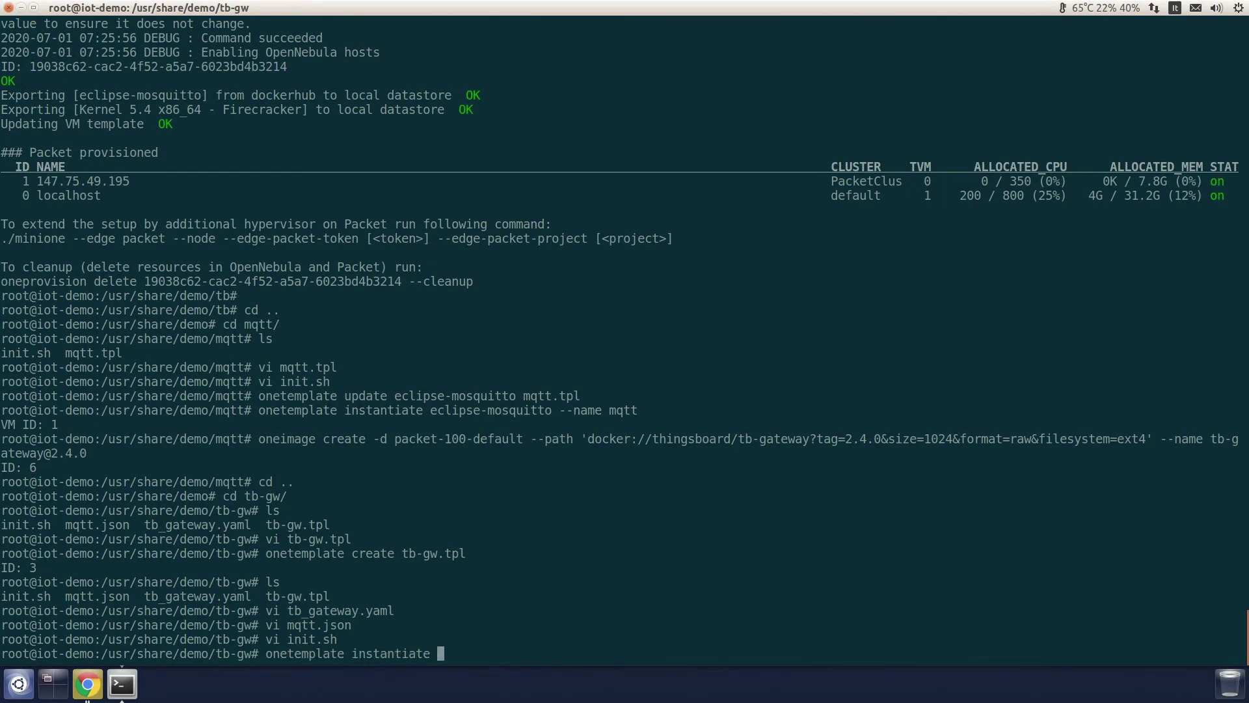
text(tb-gw)
key(Return)
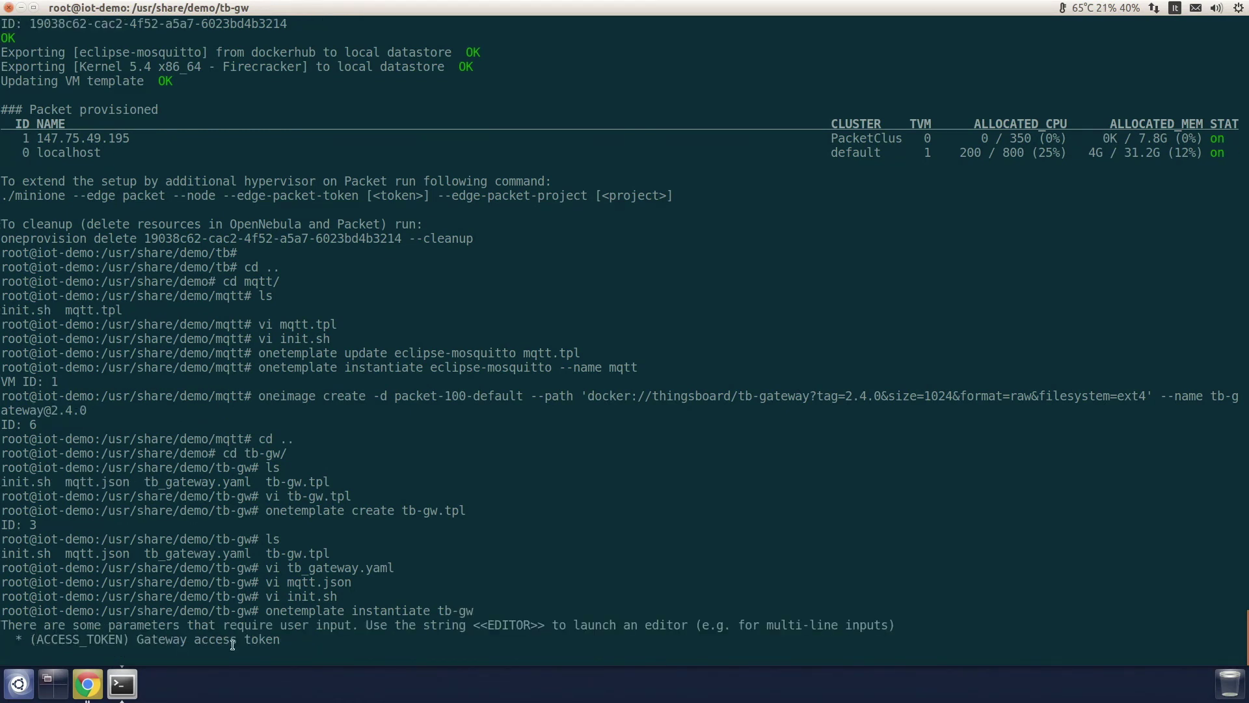
click(87, 684)
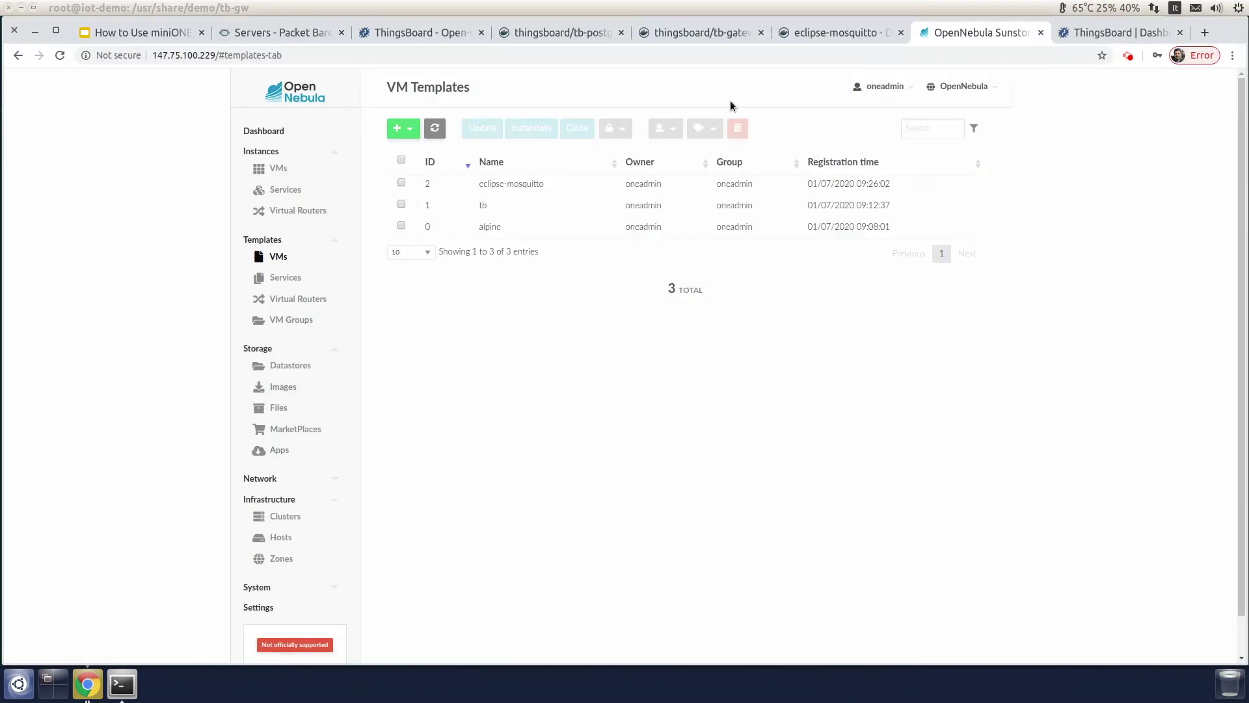
click(1114, 29)
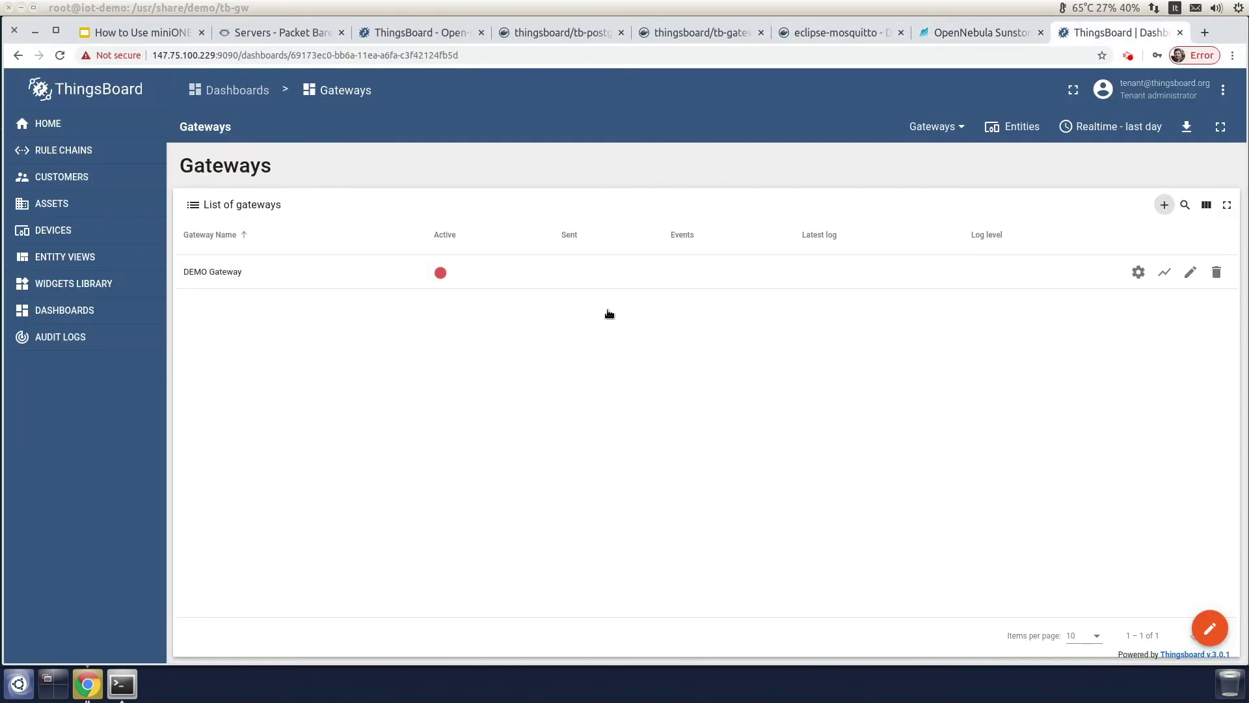
click(60, 232)
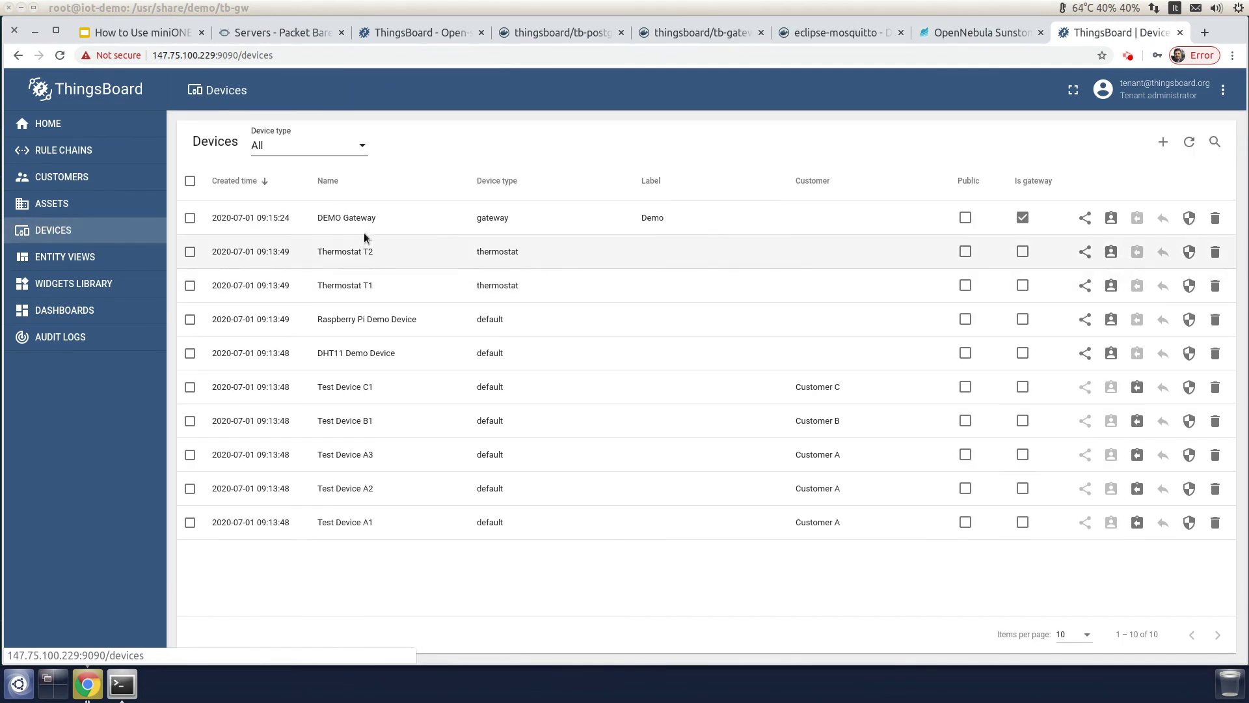
click(463, 224)
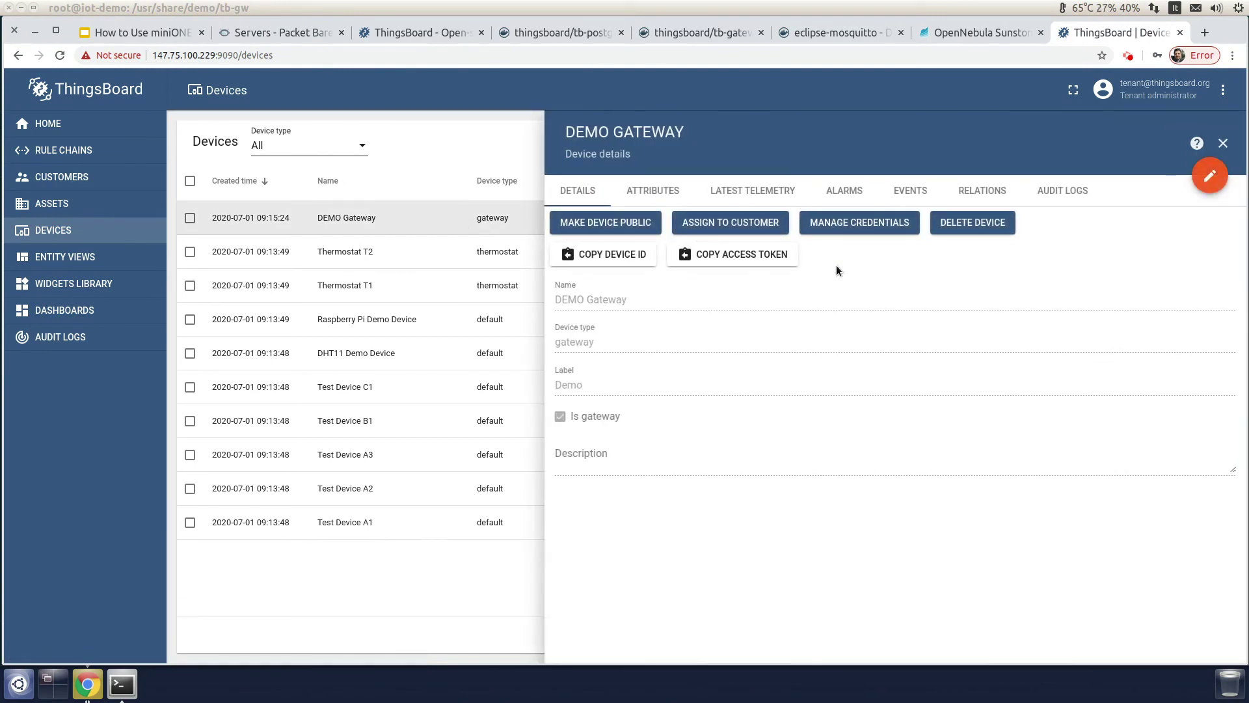
click(731, 257)
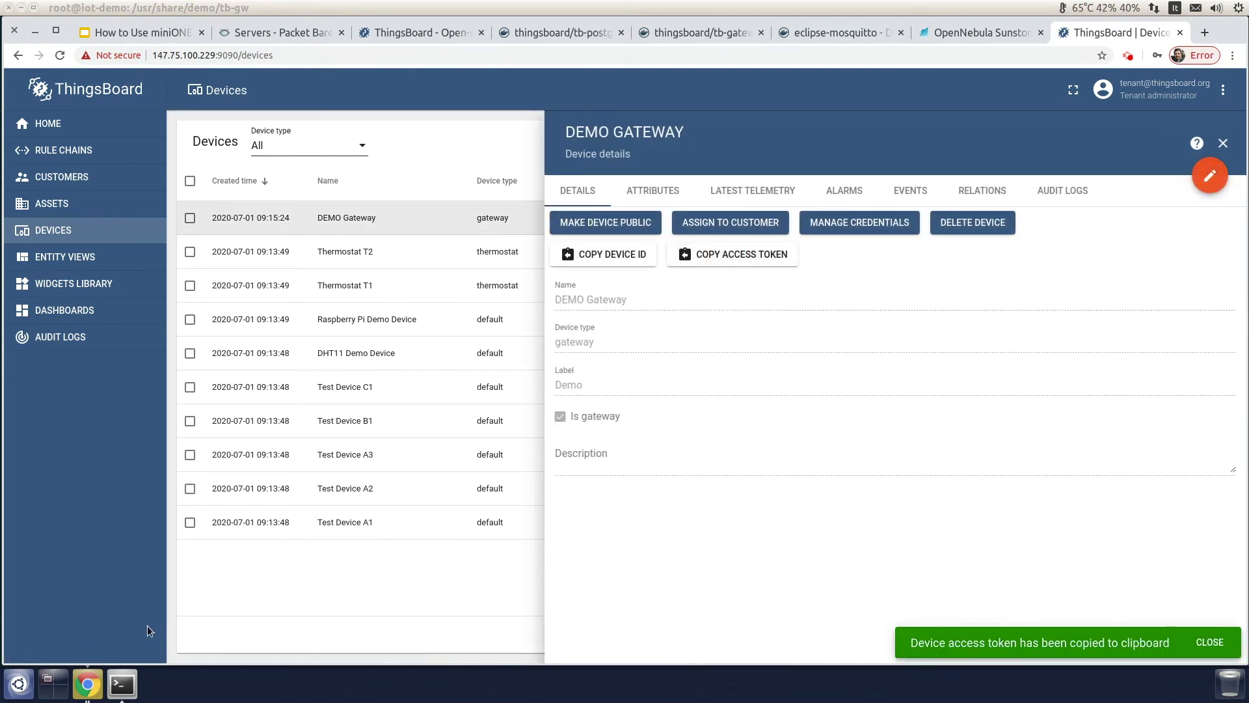
click(121, 695)
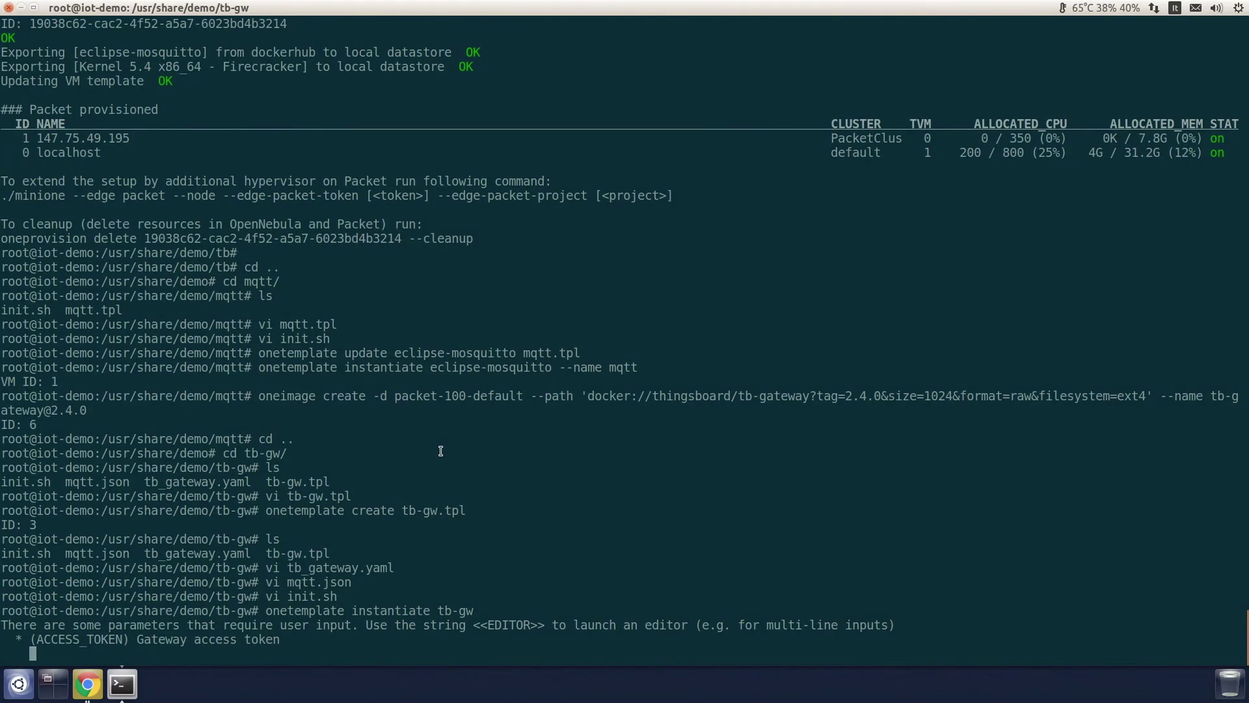
key(ctrl+shift+v)
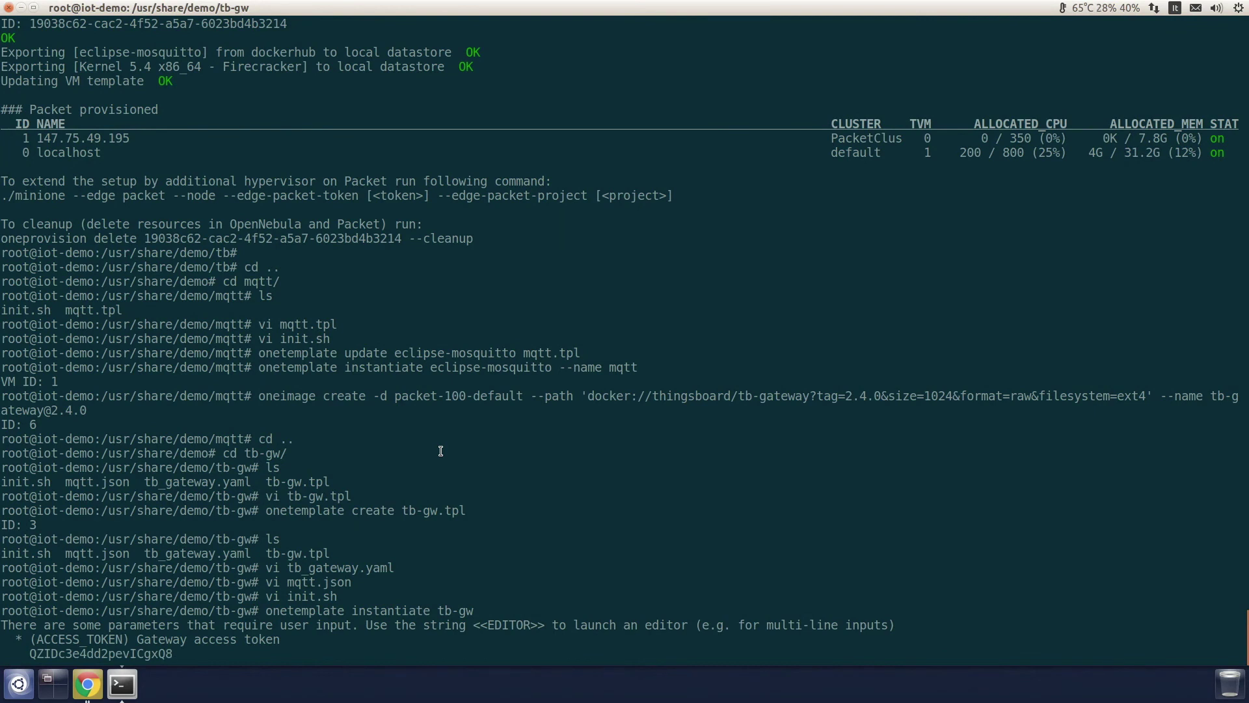
Step: Confirm the token, enter MQTT IP 192.168.150.20 and ThingsBoard IP 147.75.100.229, then run onevm list
key(Return)
text(192.168)
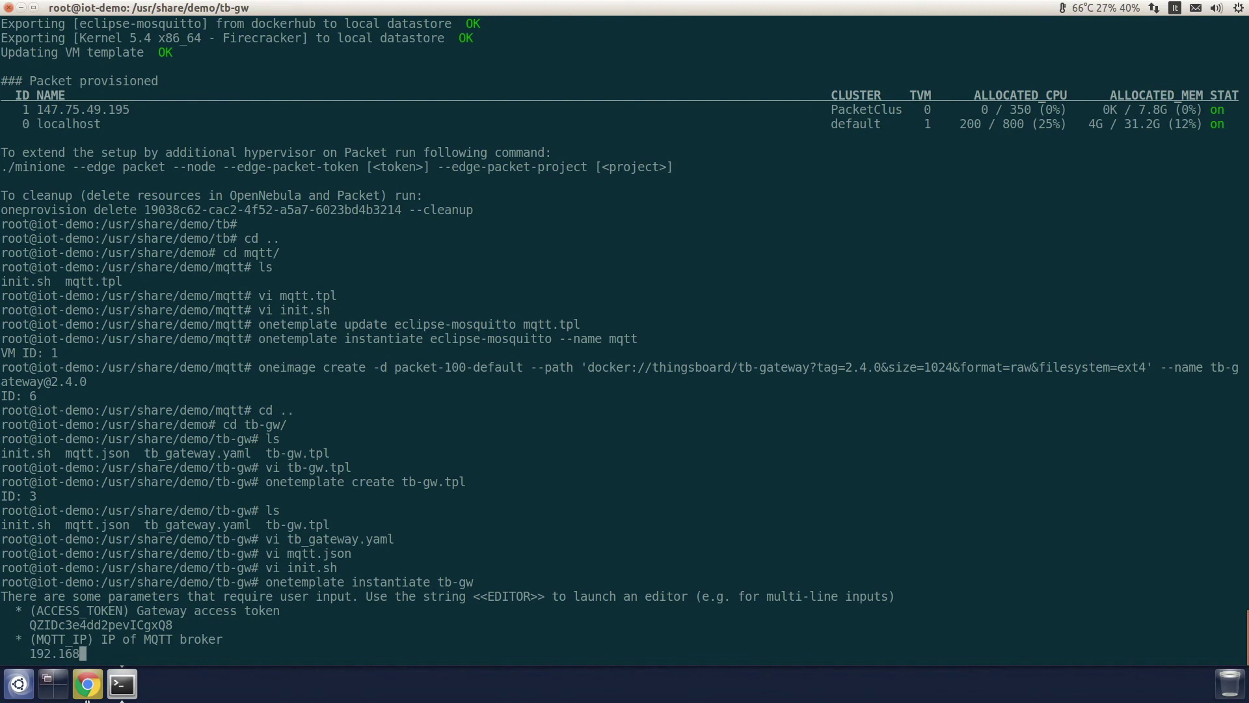
text(.150.20)
key(Return)
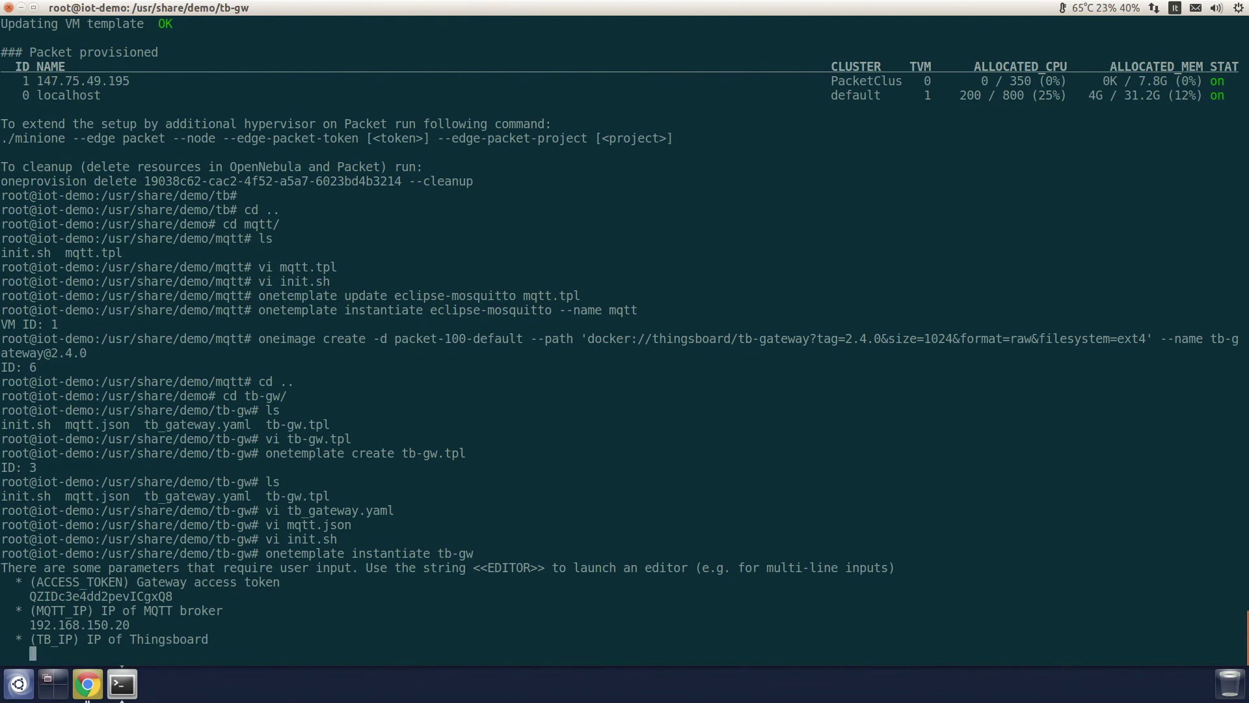
text(147.75.100.229)
key(Return)
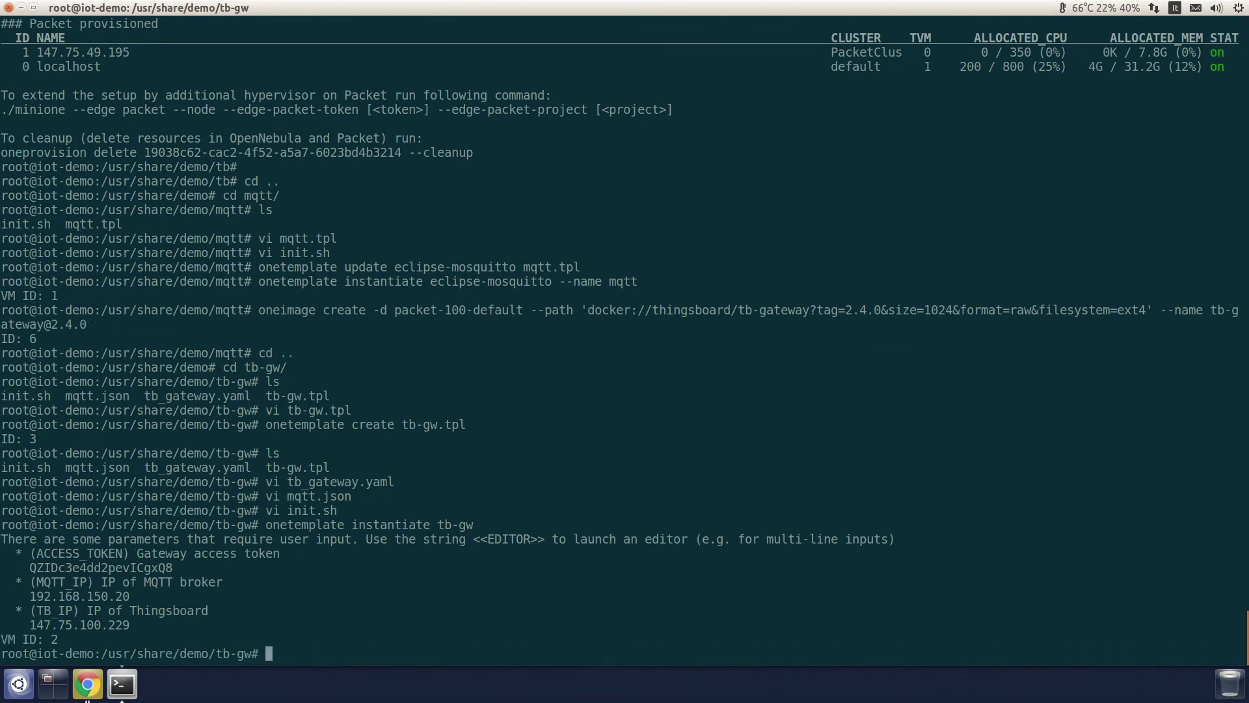
text(onevm list)
key(Return)
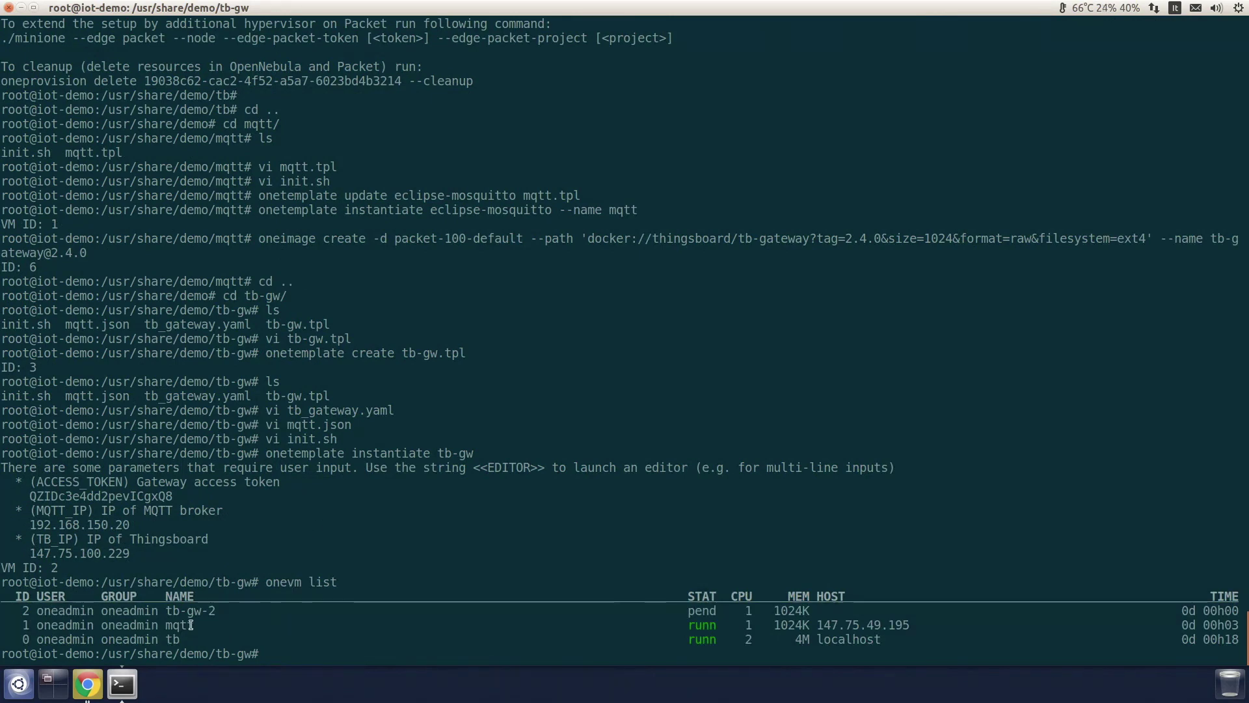
Step: Refresh Sunstone's VM list until tb-gw-2 shows RUNNING, then return to ThingsBoard
click(87, 683)
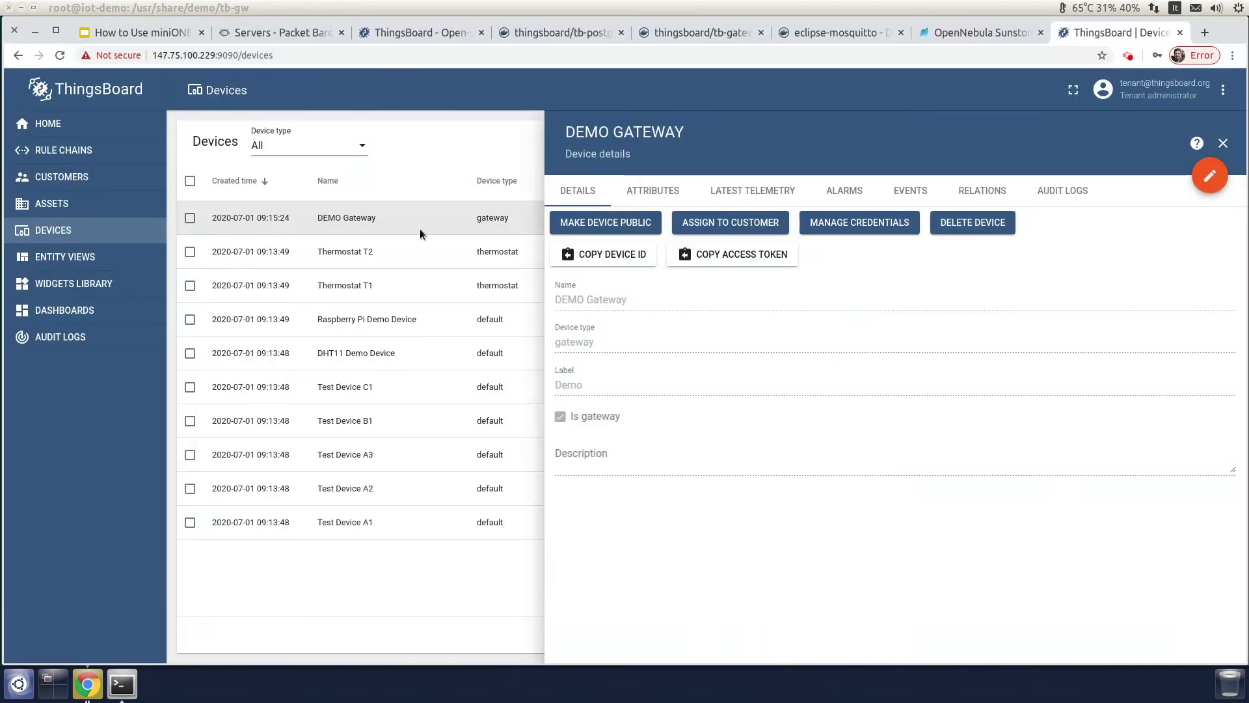
click(967, 30)
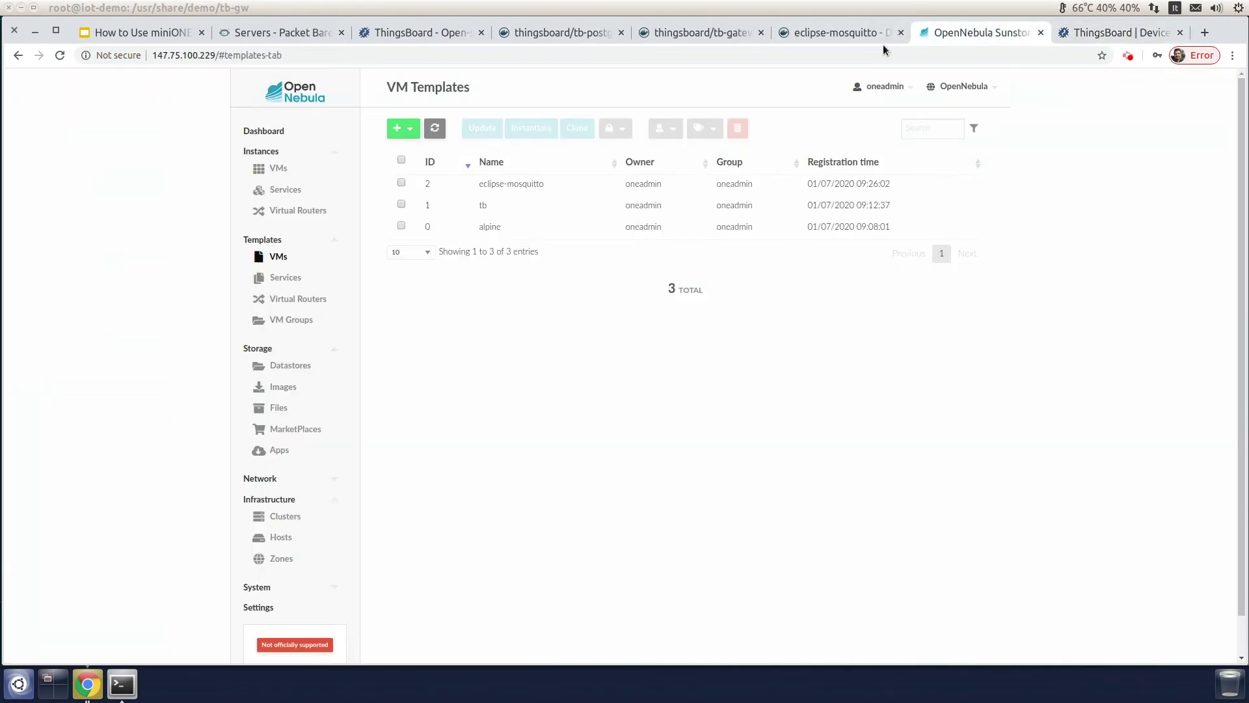
click(278, 168)
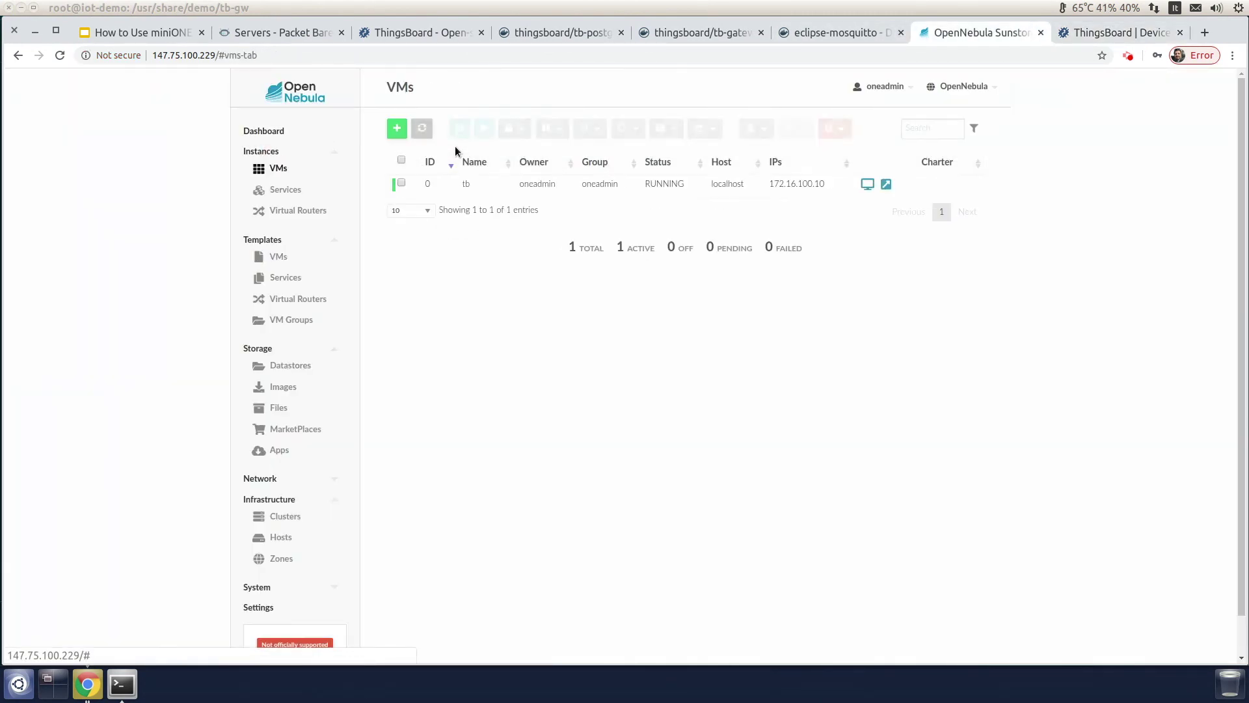
click(419, 127)
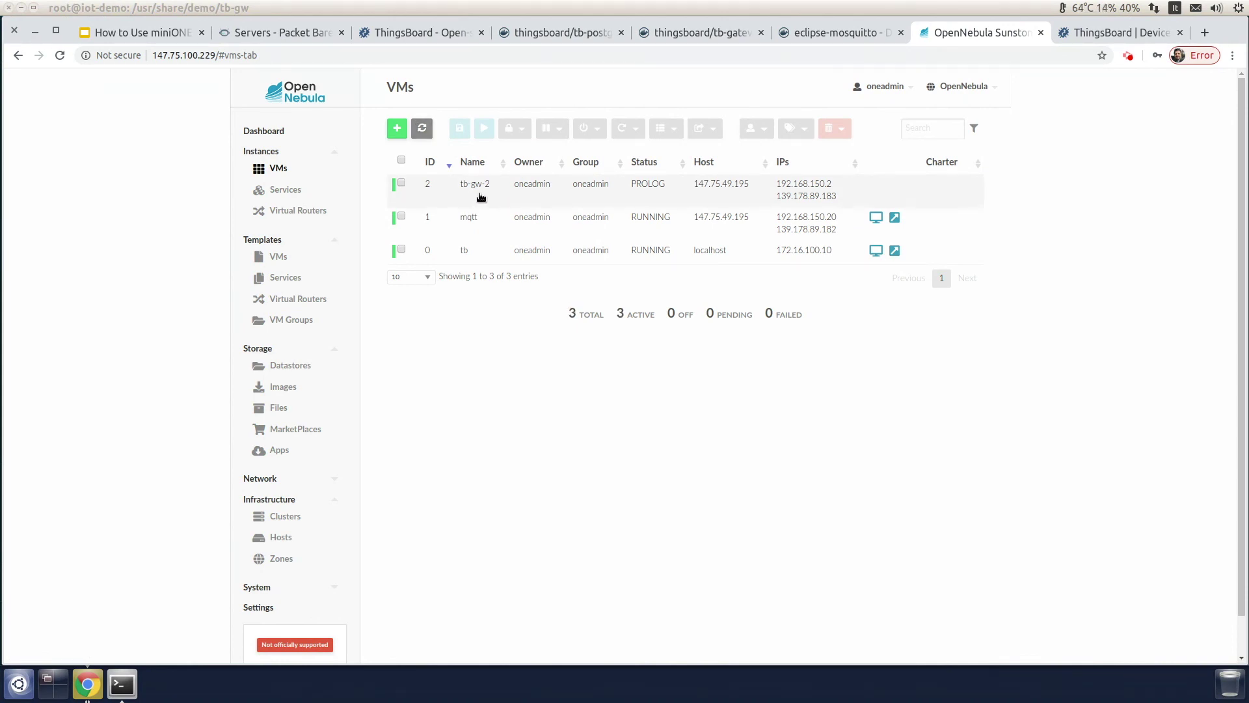
click(421, 127)
click(421, 128)
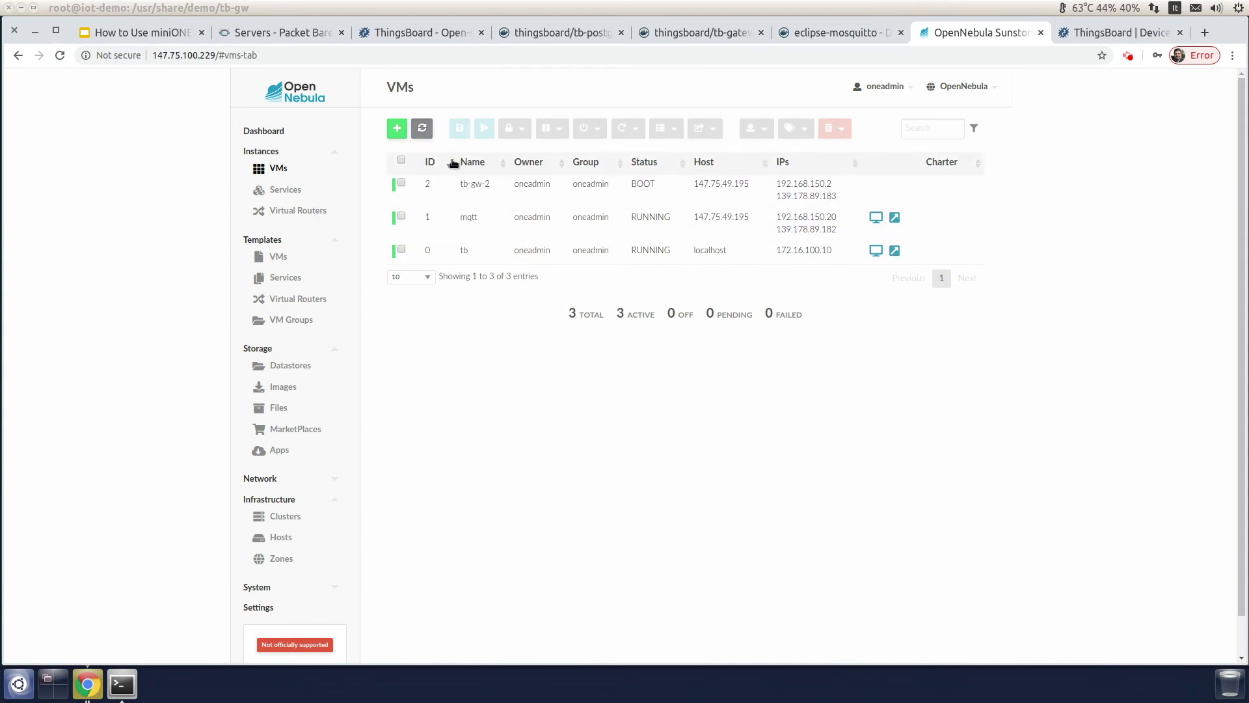
click(420, 129)
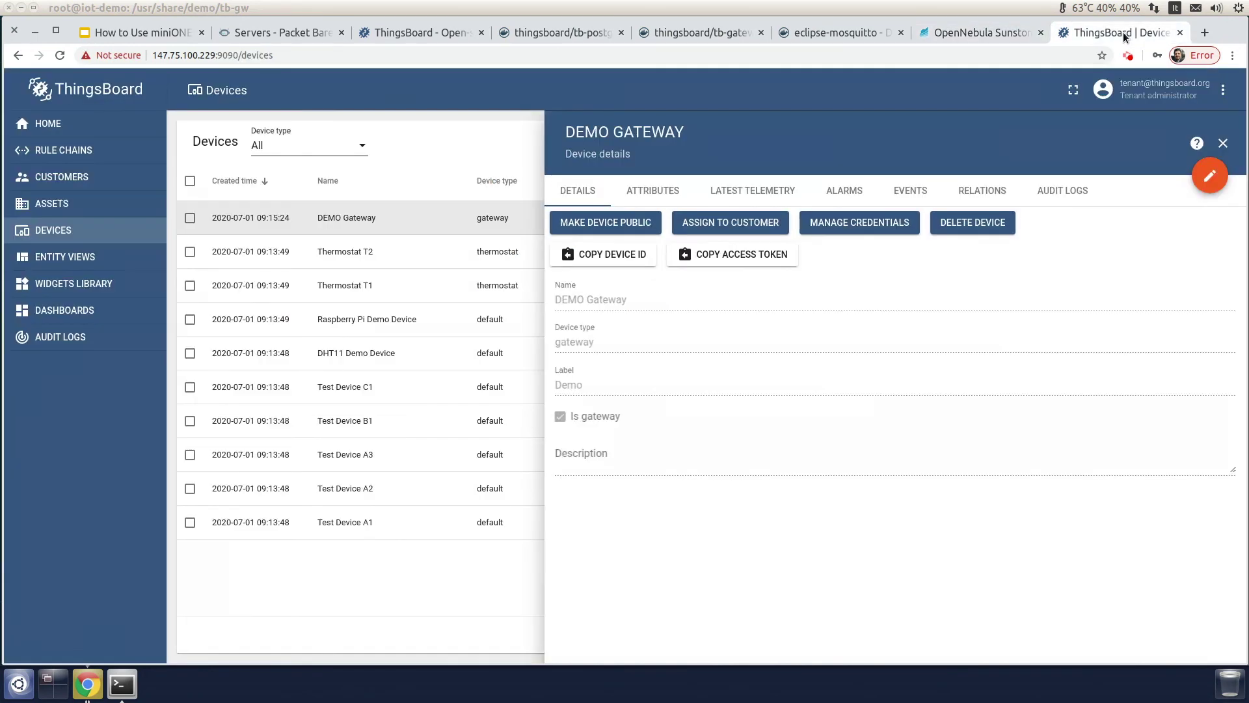
click(1124, 32)
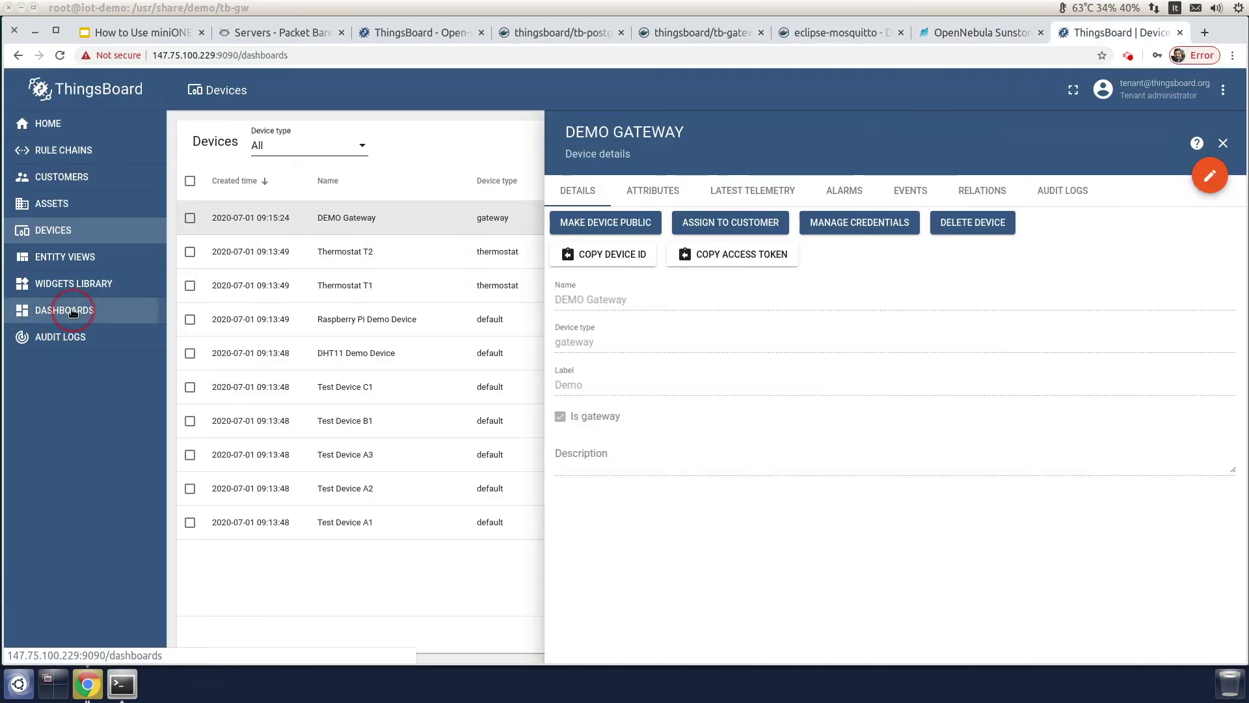
click(72, 311)
Step: Open ThingsBoard's Gateways dashboard to confirm DEMO Gateway is active, then return to Sunstone's VMs
click(335, 217)
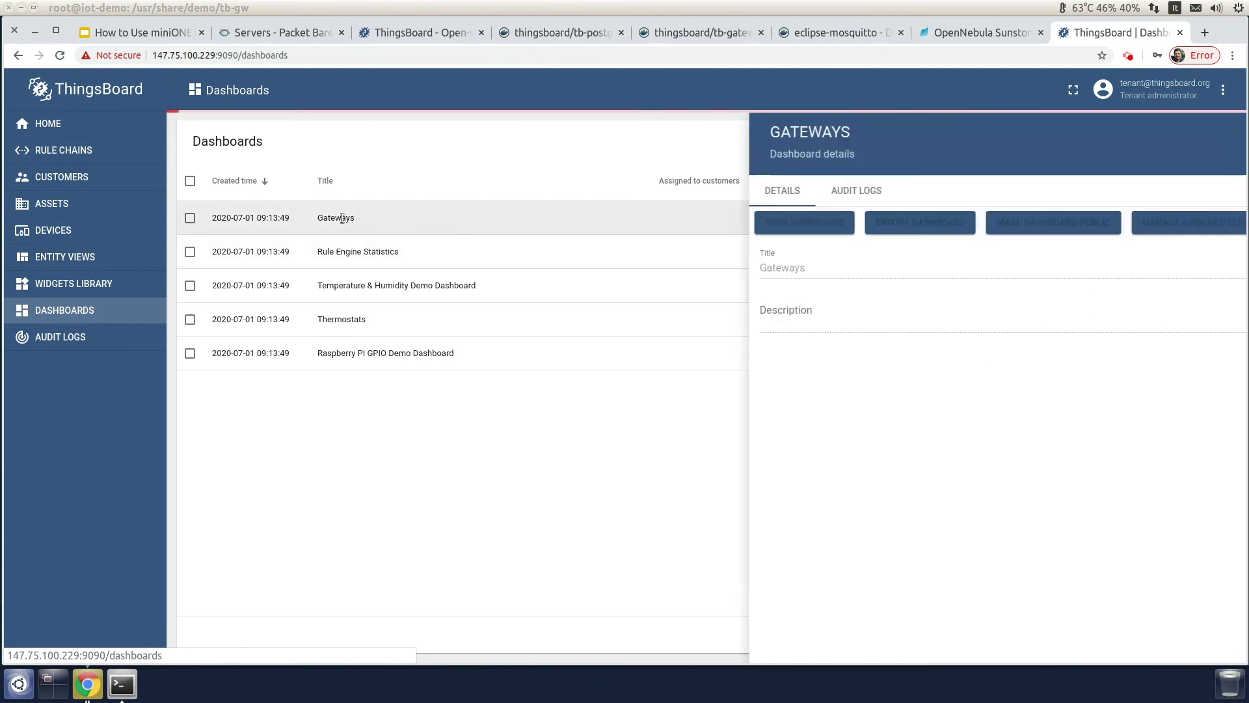
click(484, 225)
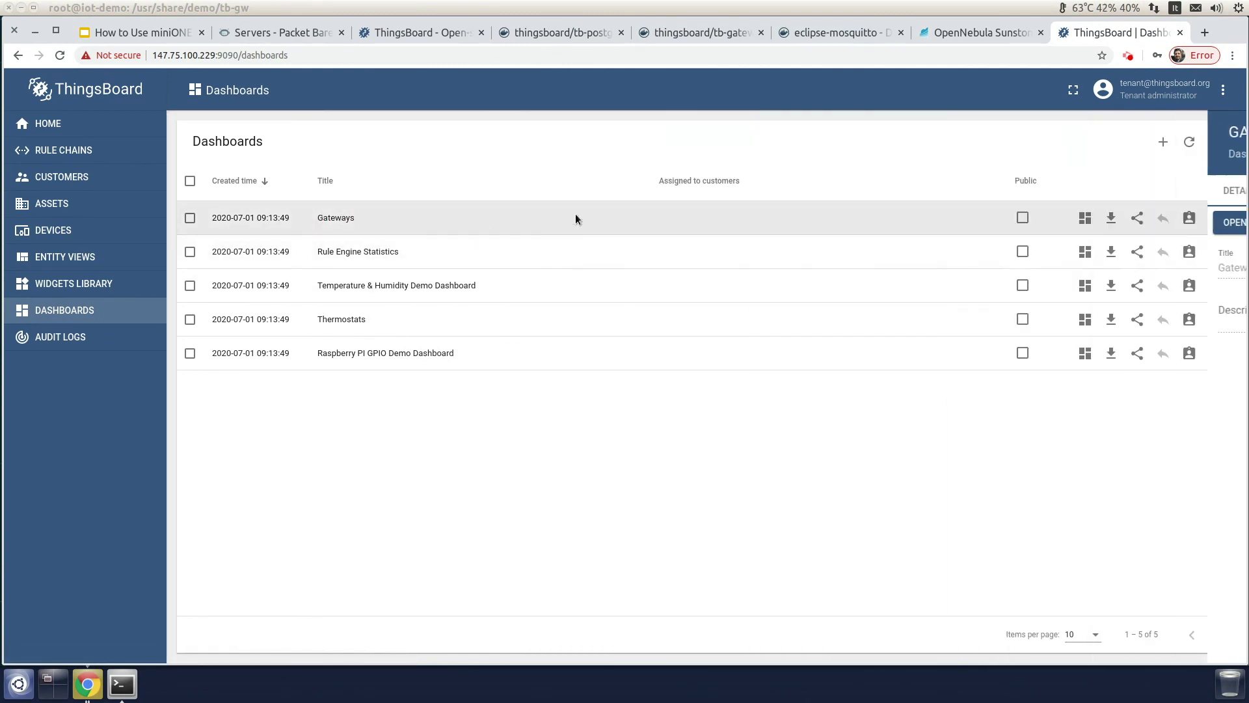
click(1084, 219)
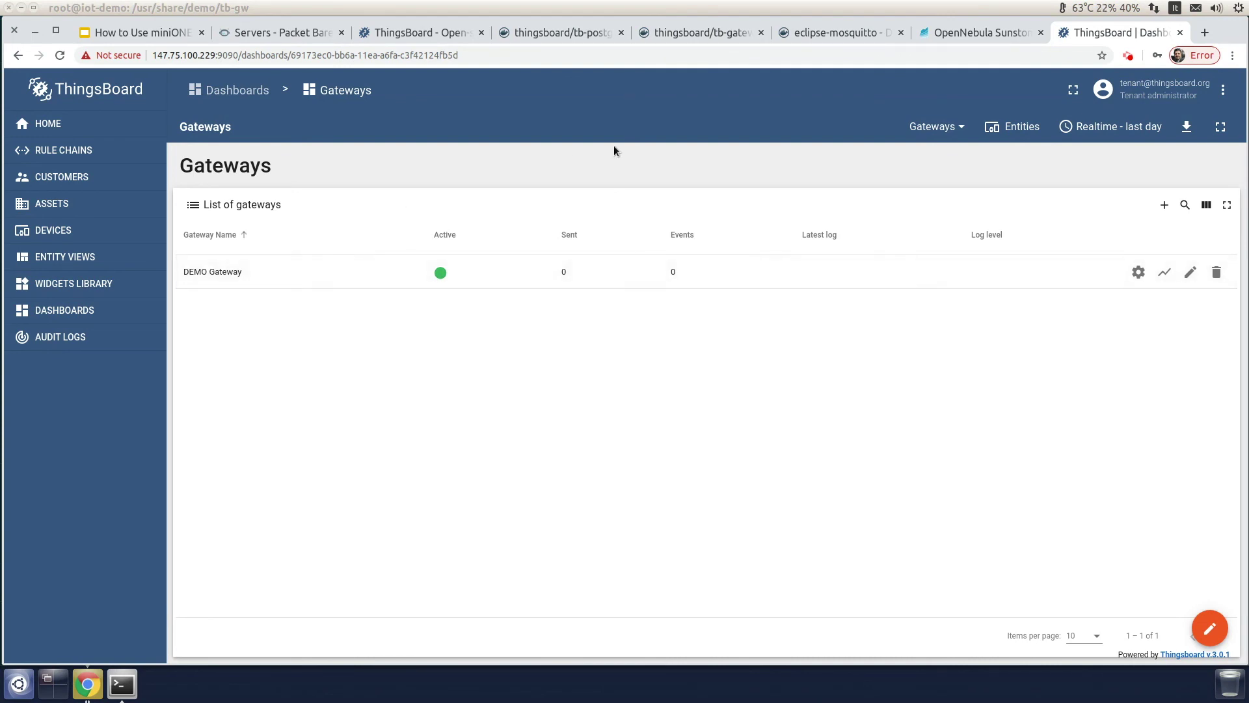
click(970, 32)
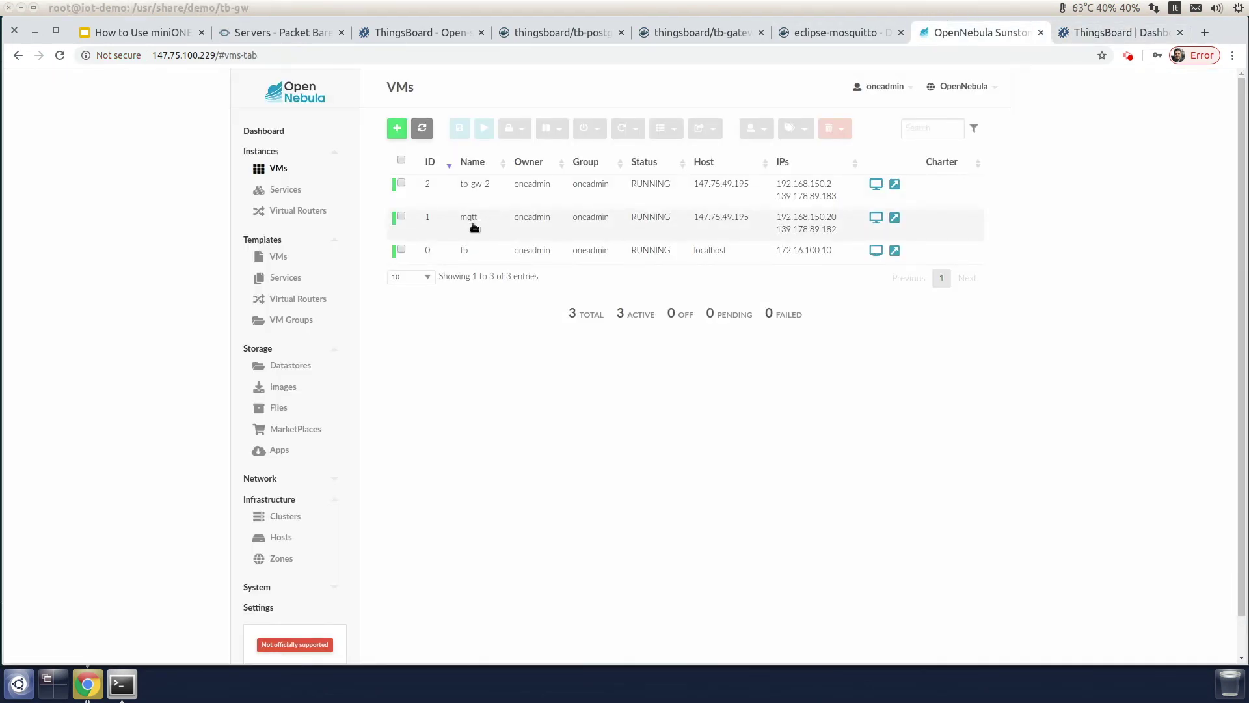
Step: Copy the mqtt VM's alias address 139.178.89.182 from its details page
click(474, 227)
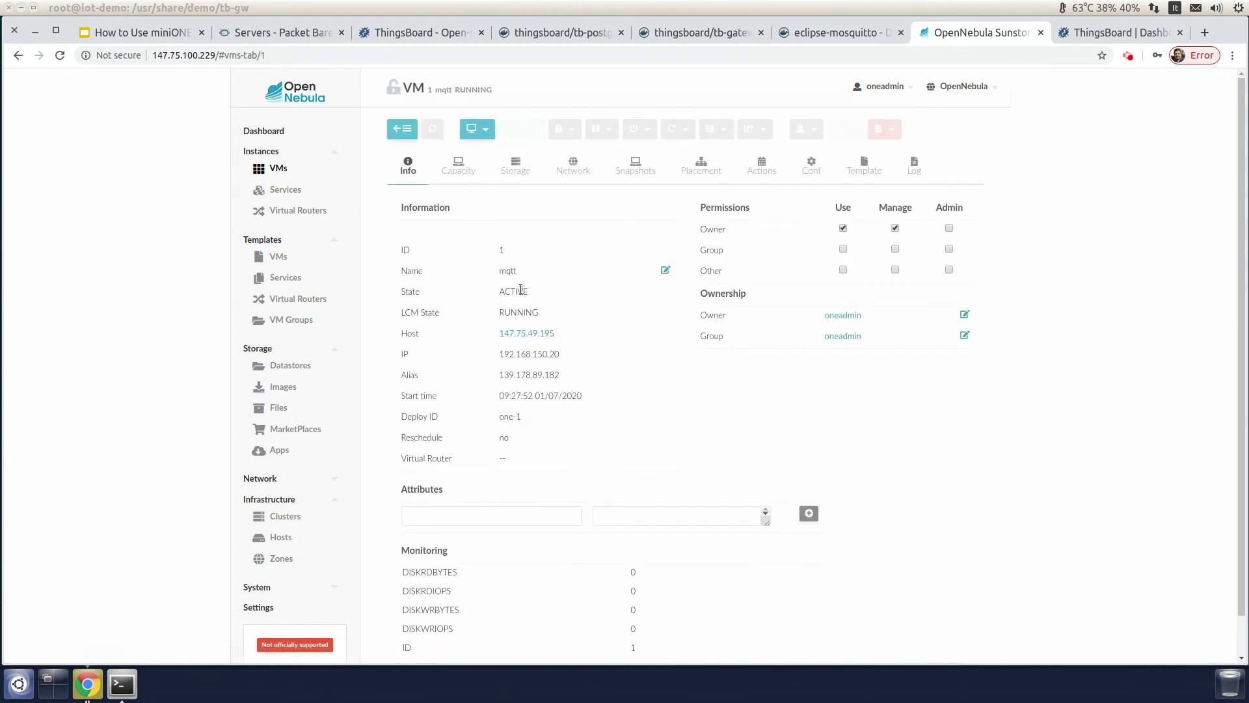
drag(499, 377, 560, 376)
right_click(541, 377)
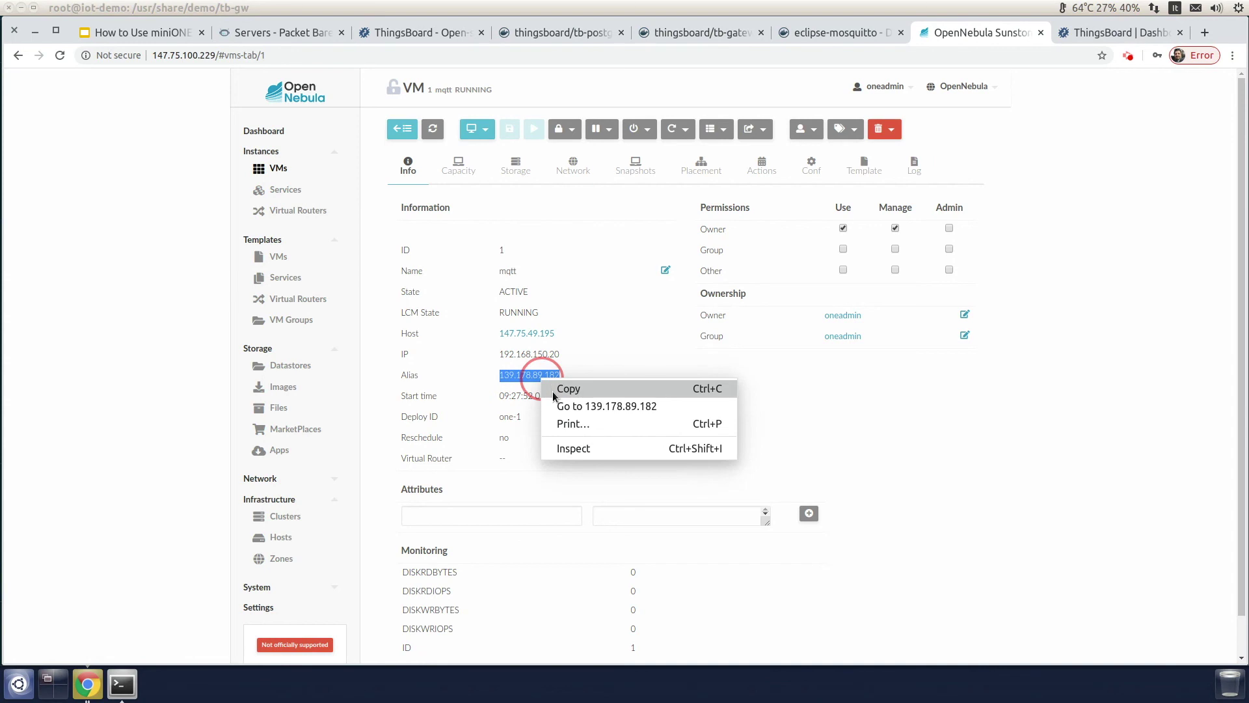
click(553, 389)
Step: In the client folder, run ./send.sh 139.178.89.182 to publish the SN-001 test reading, then stop it
click(123, 683)
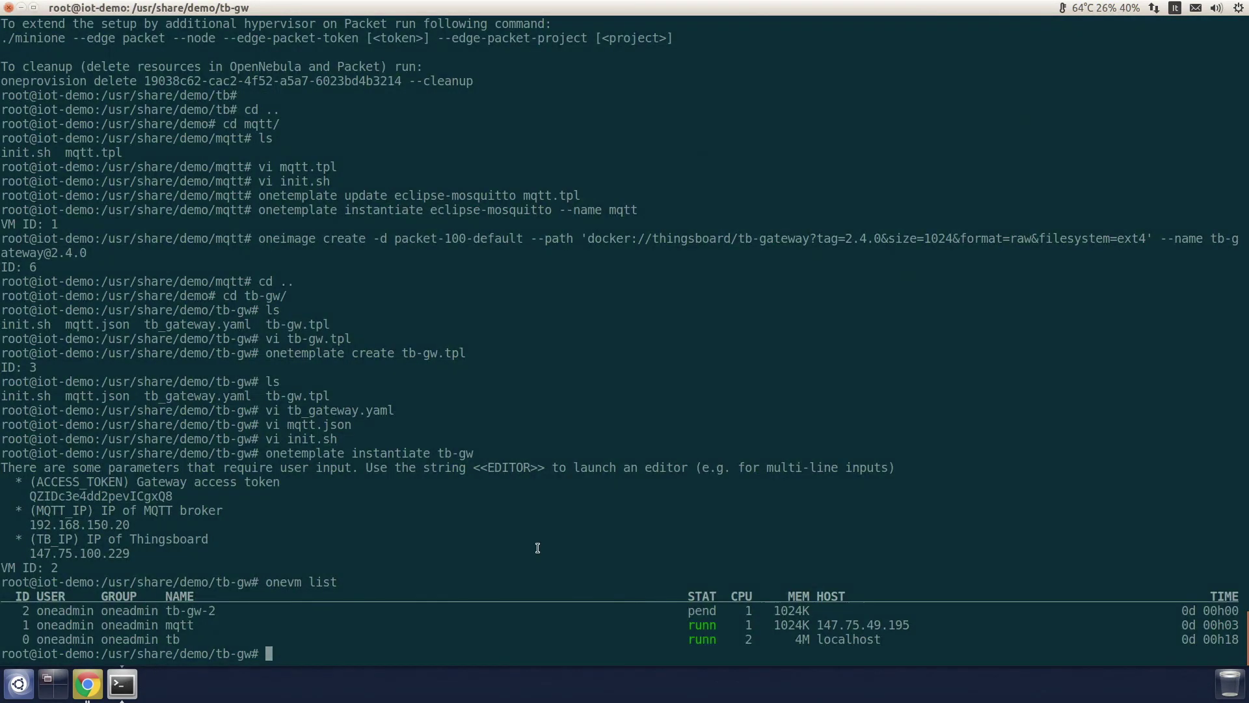
text(cd ..)
key(Return)
text(cd client/)
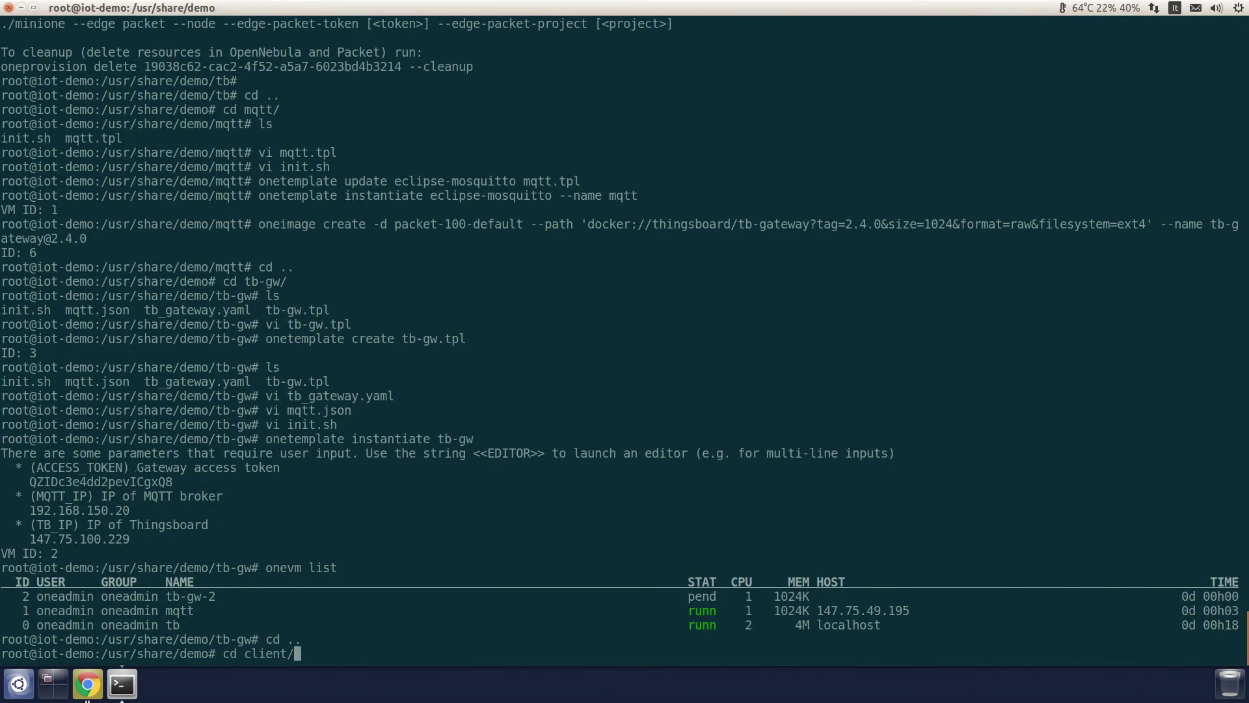
key(Return)
text(./se)
key(Tab)
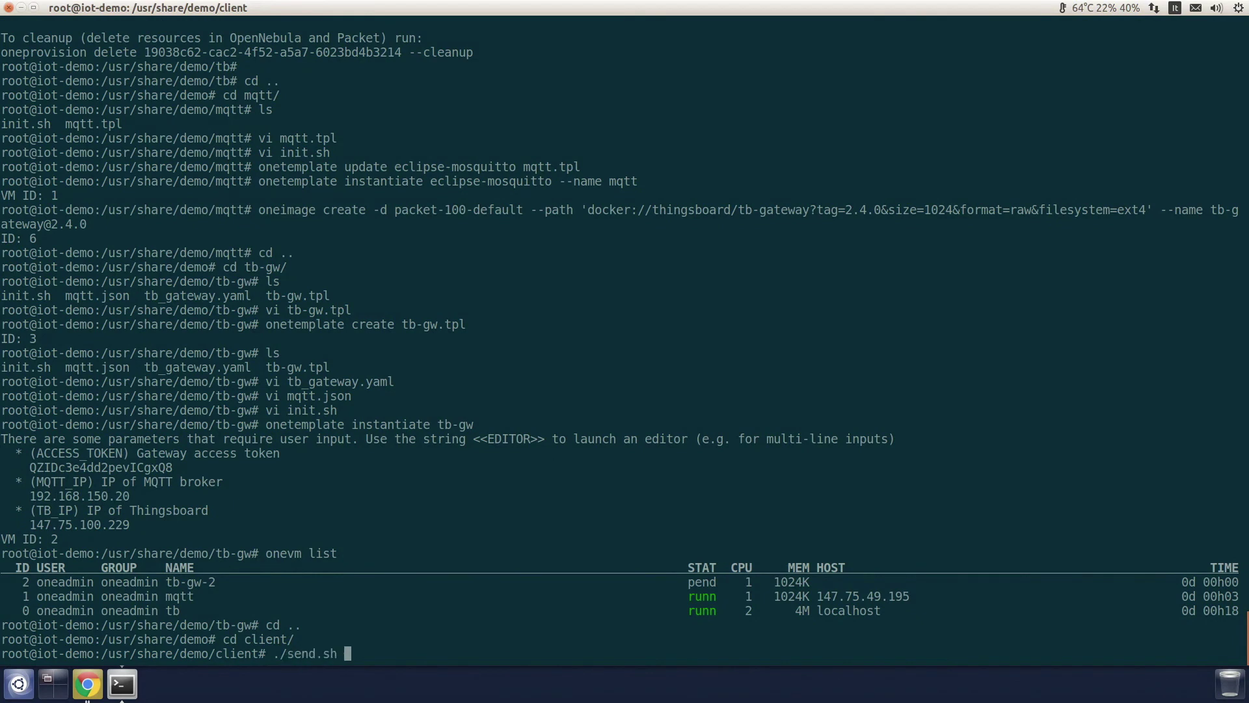
key(ctrl+shift+v)
key(Return)
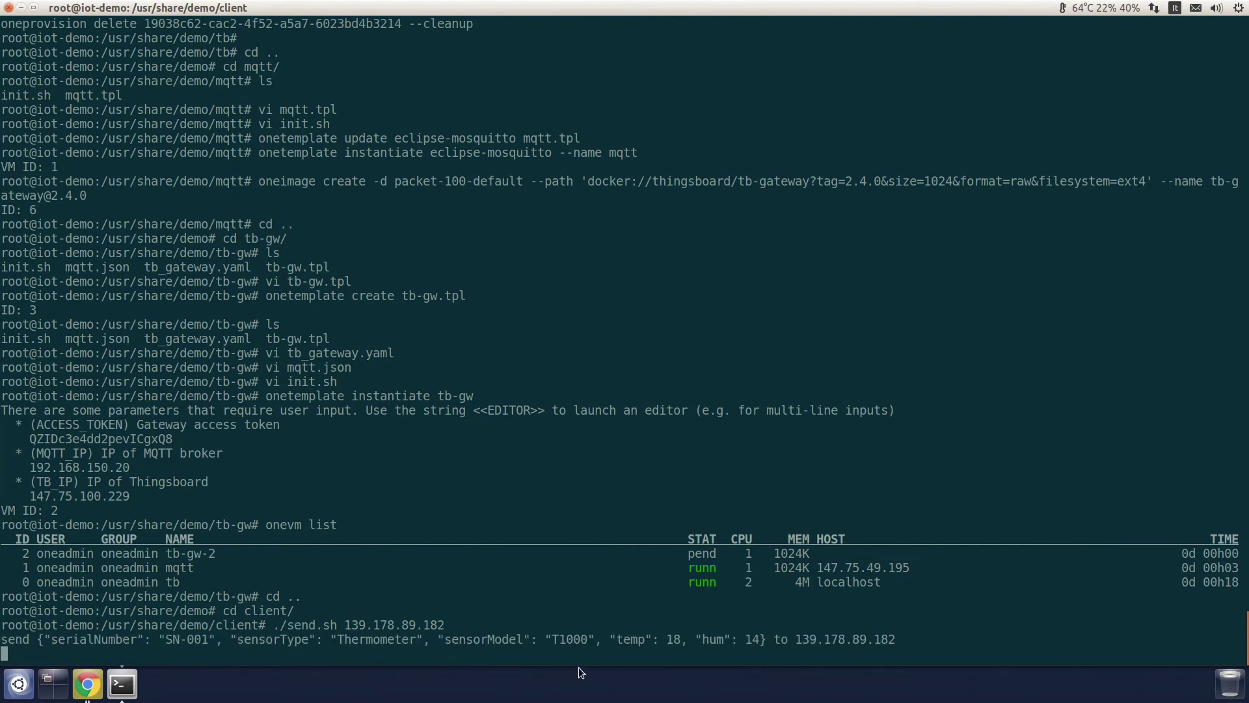
key(ctrl+c)
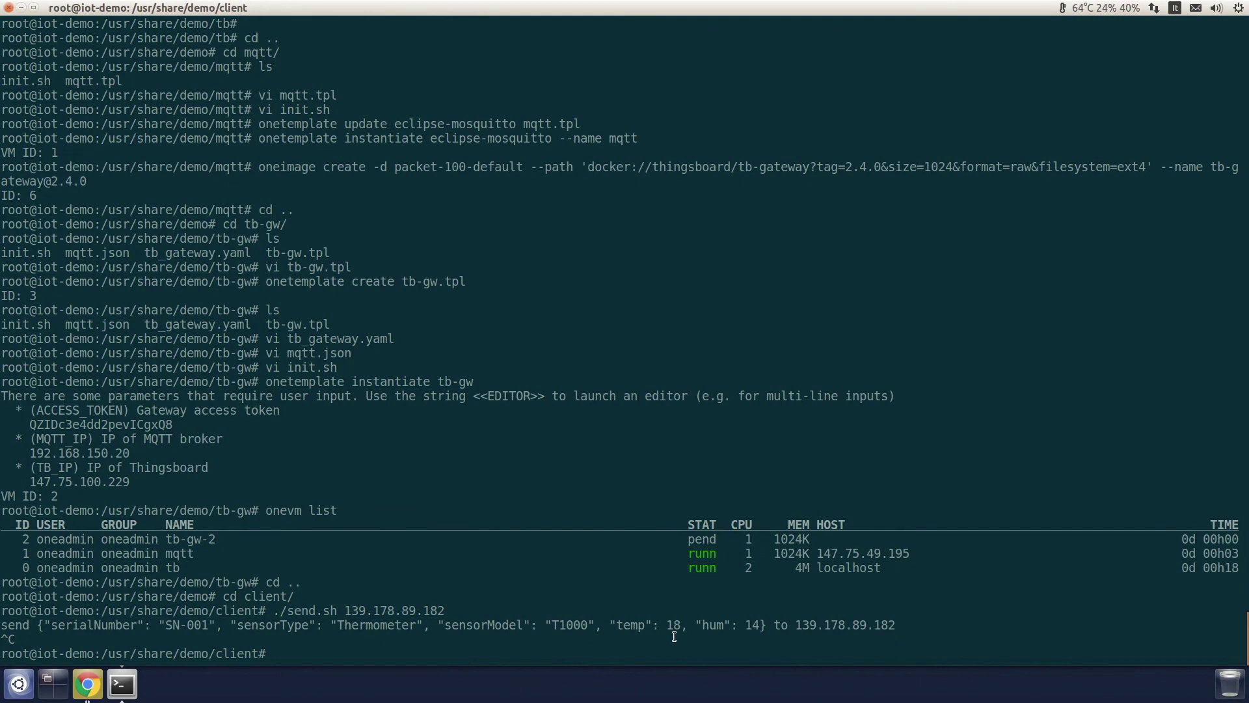
click(88, 684)
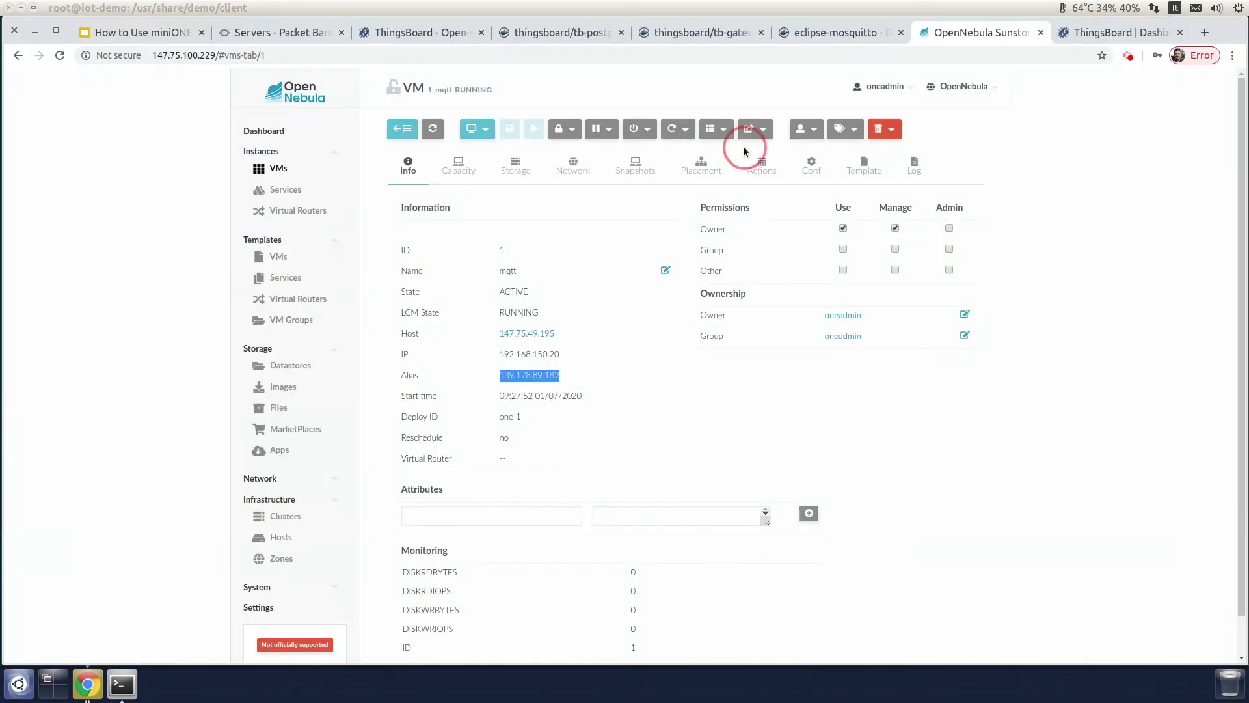
Step: View the new Thermometer device SN-001's latest telemetry: humidity 14, temperature 18
click(1099, 38)
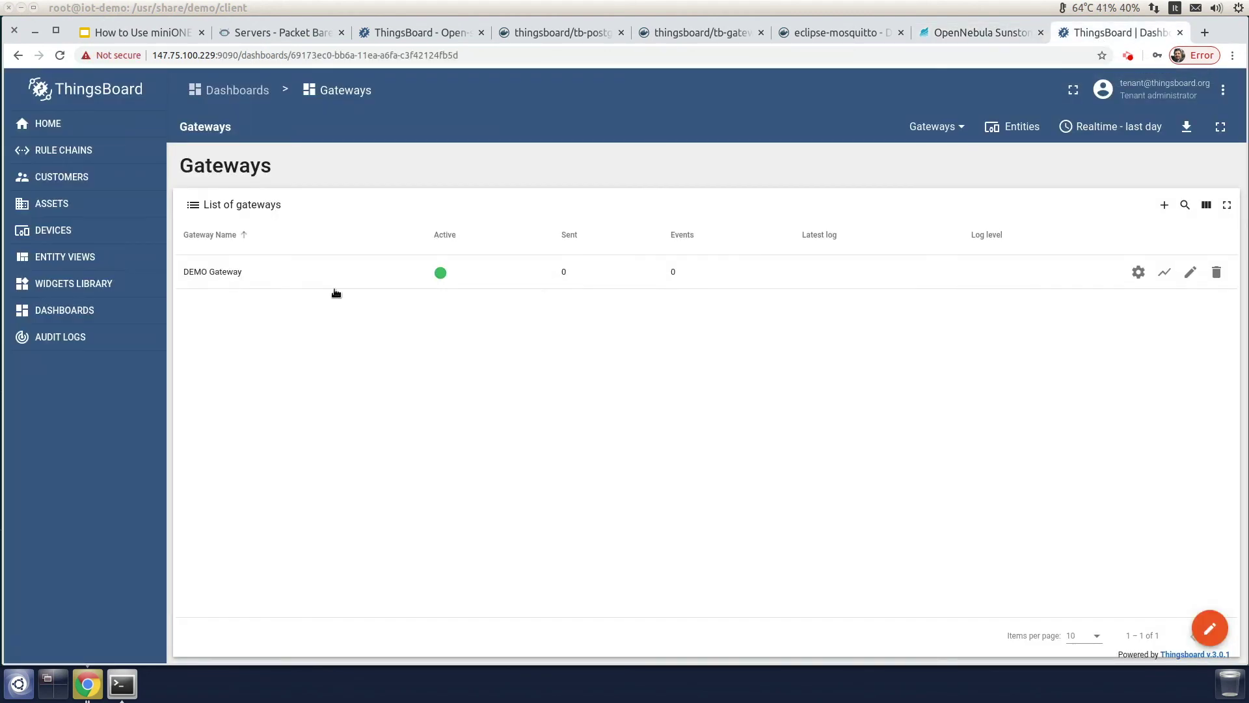
click(59, 238)
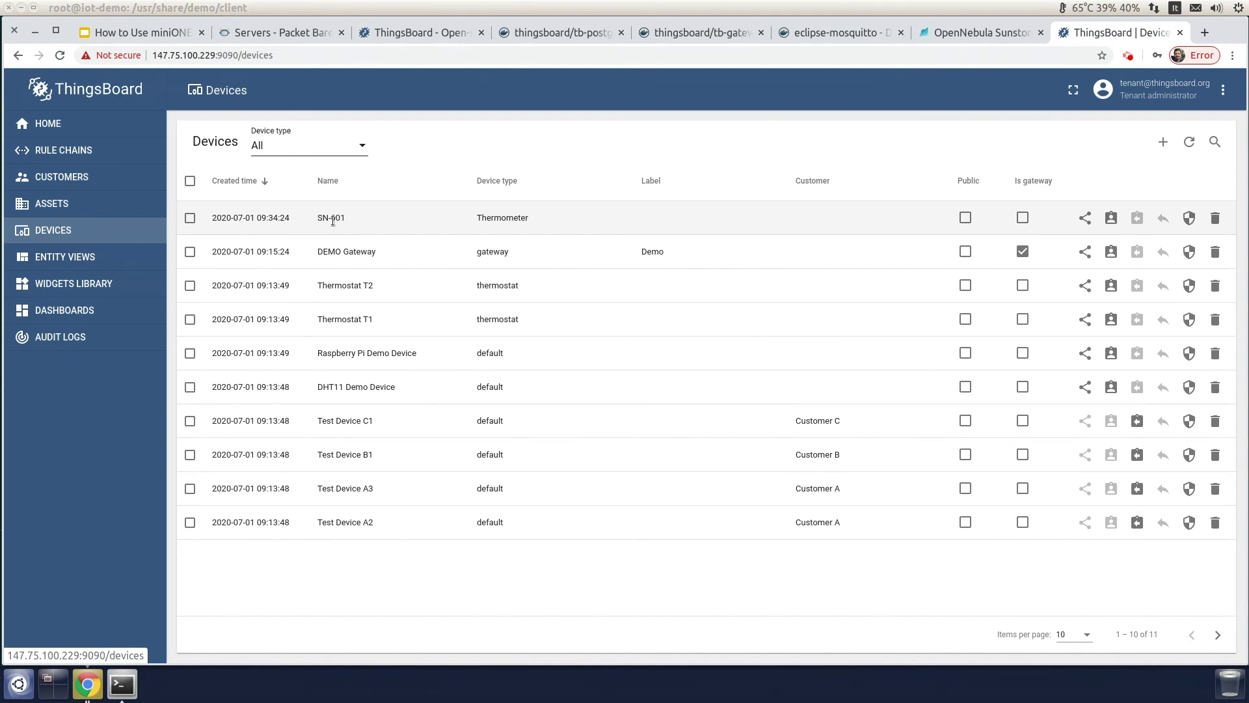
click(332, 219)
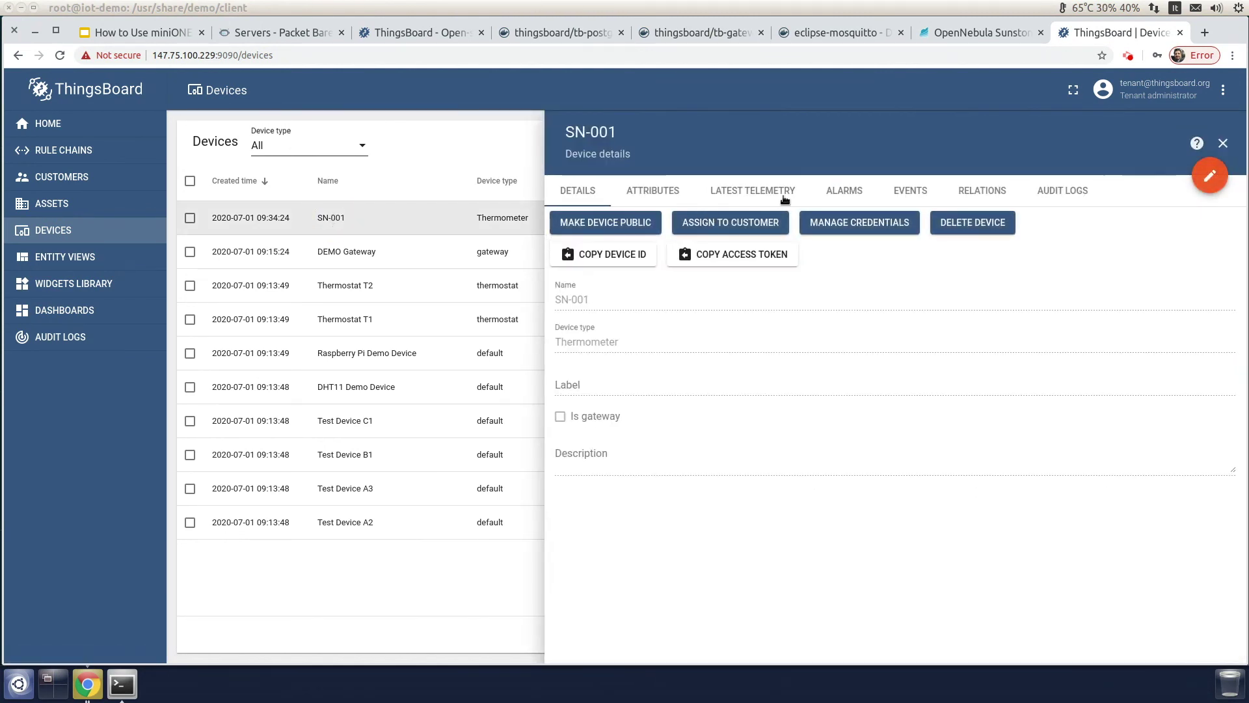
click(784, 196)
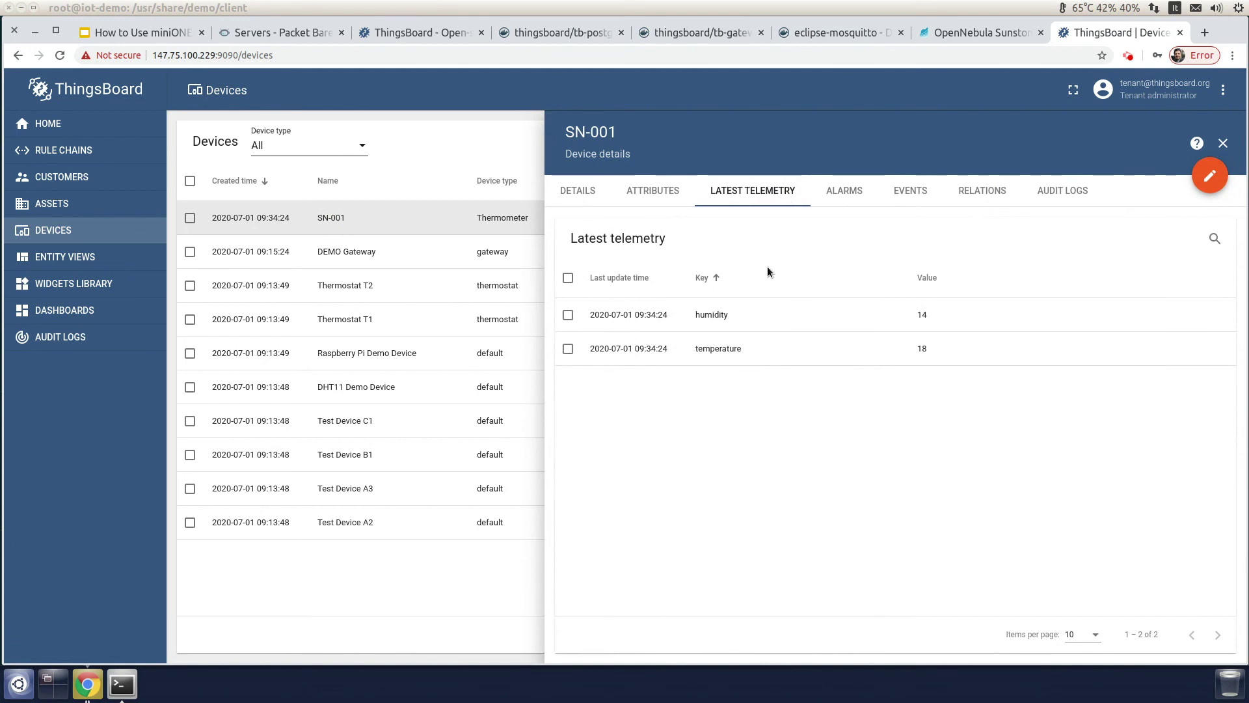